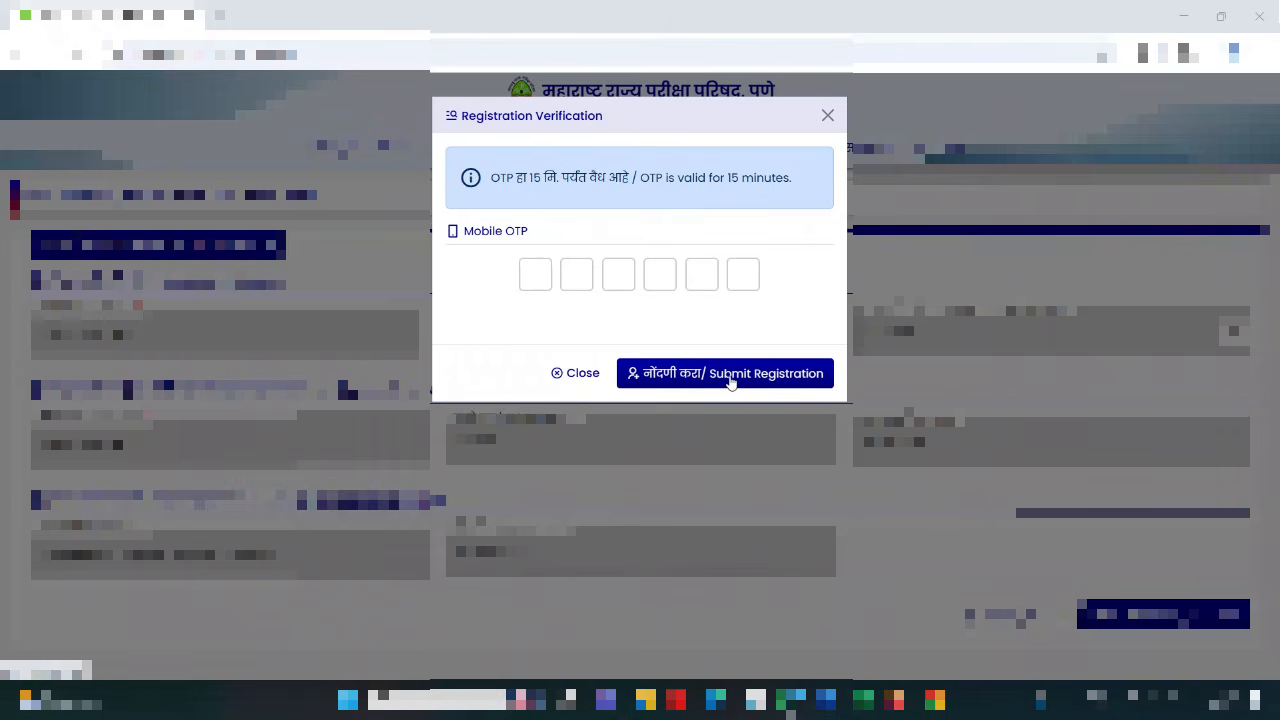
- Log in with the newly issued registration credentials, dismissing the popup on the login page
left_click(574, 27)
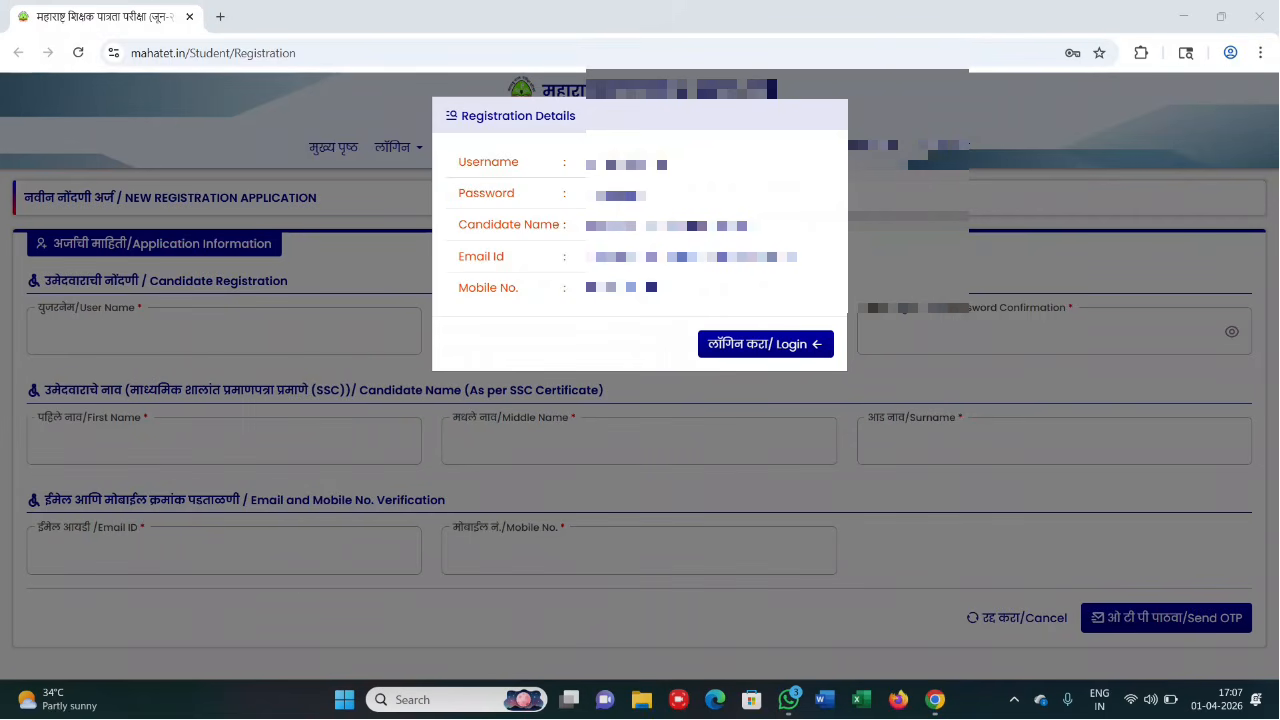
left_click(736, 345)
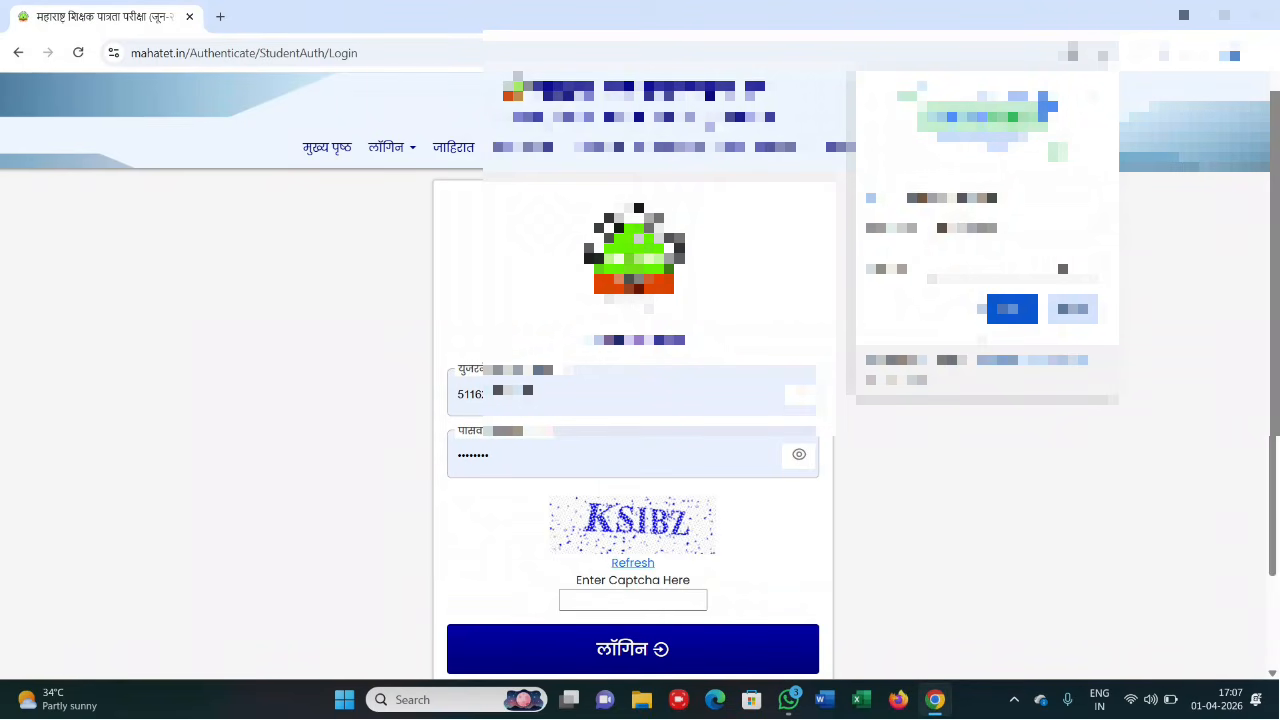
left_click(990, 315)
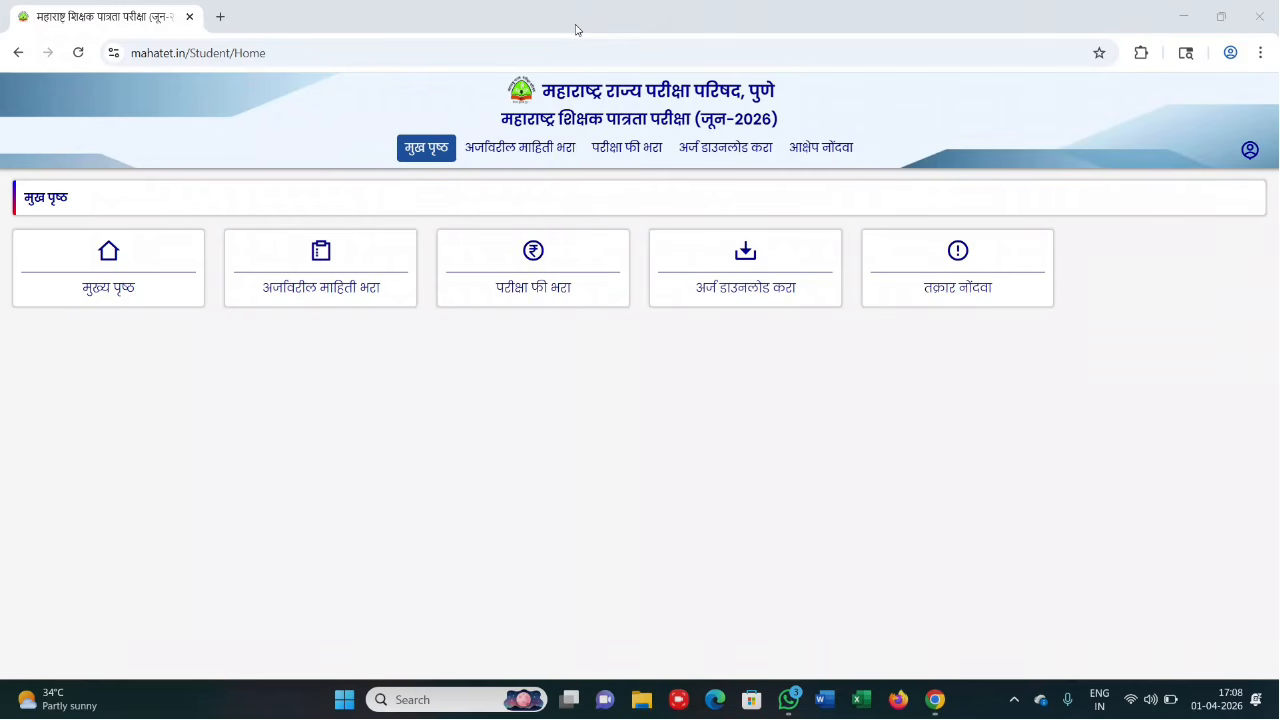
- Open the application form and set 'Is Name Change?' to No
left_click(311, 297)
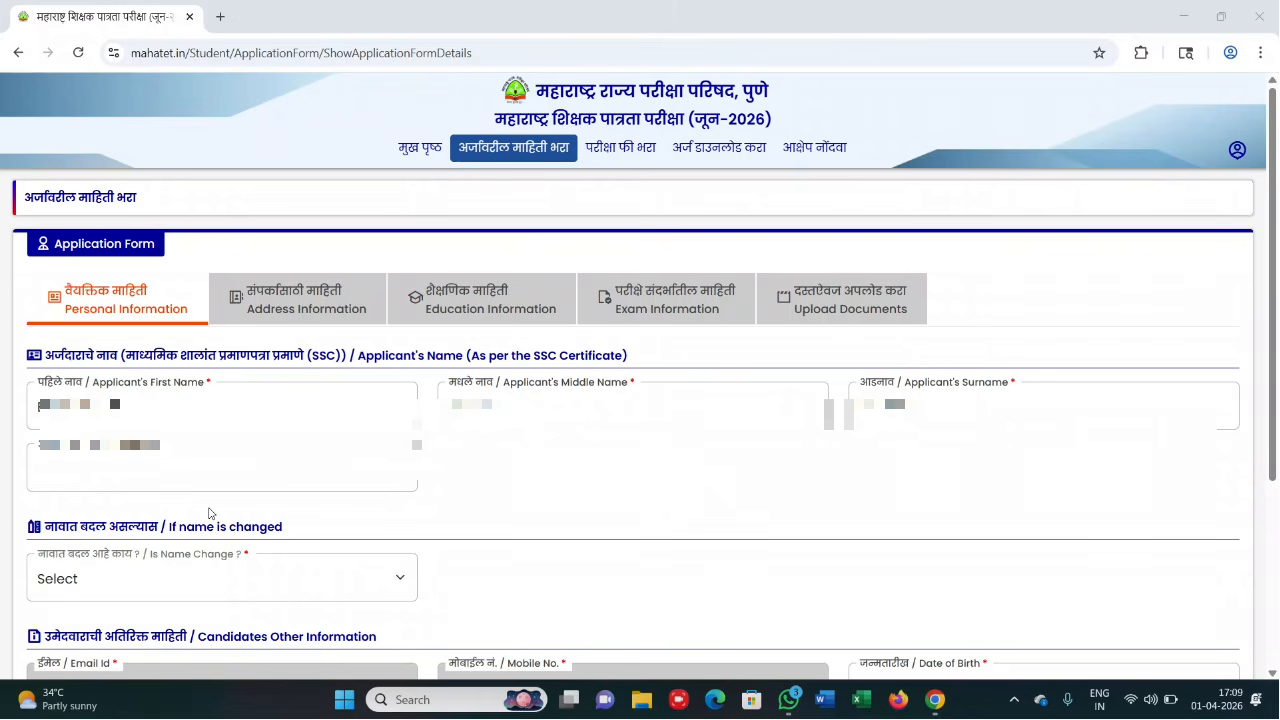
left_click(110, 577)
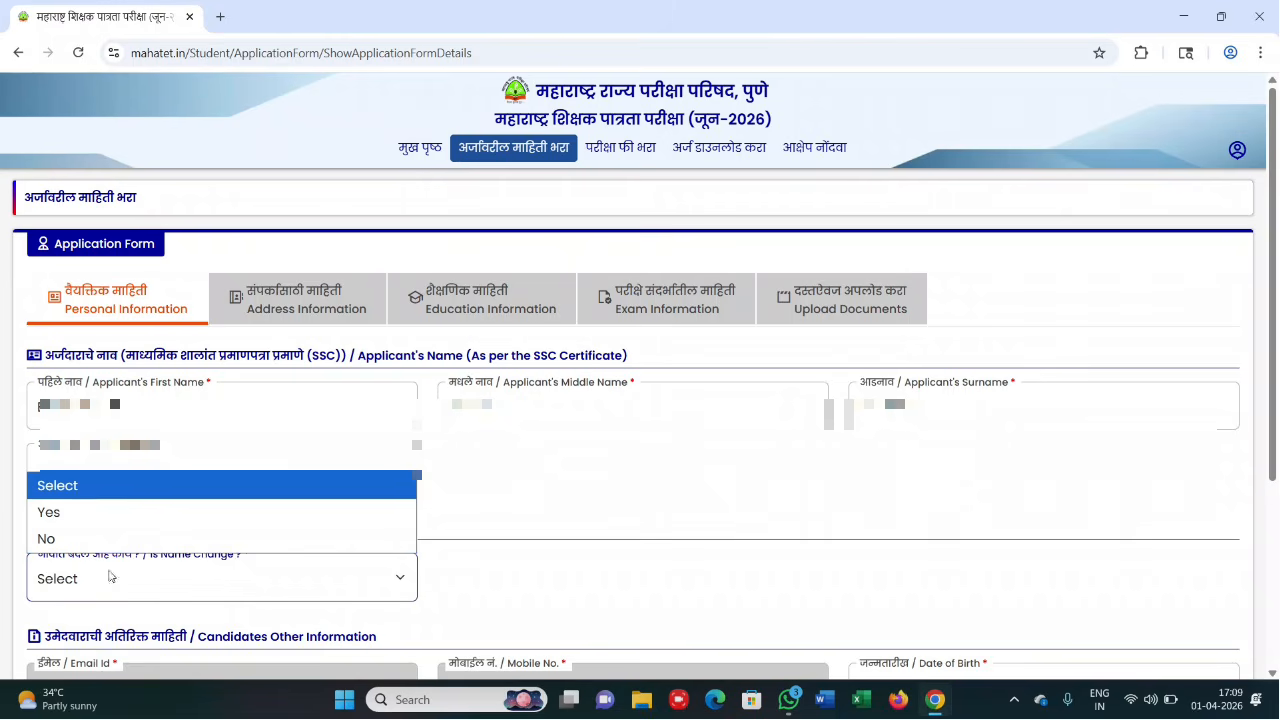
left_click(83, 515)
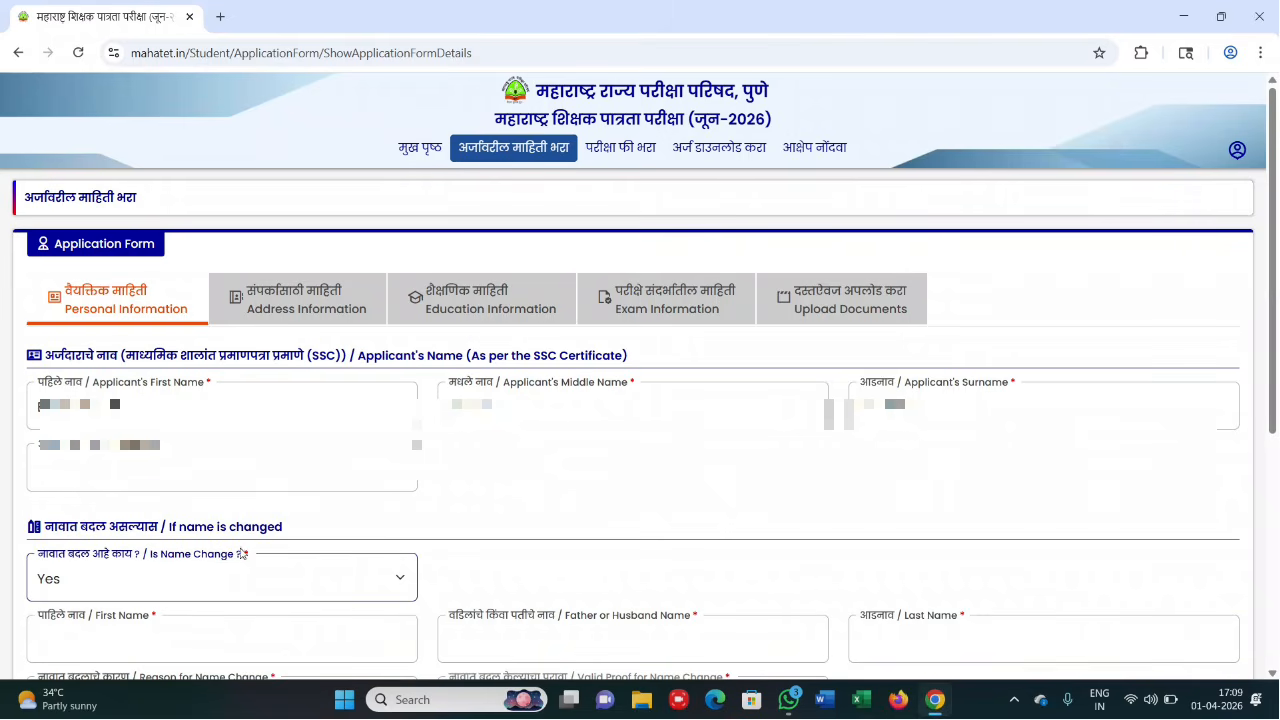
left_click(176, 576)
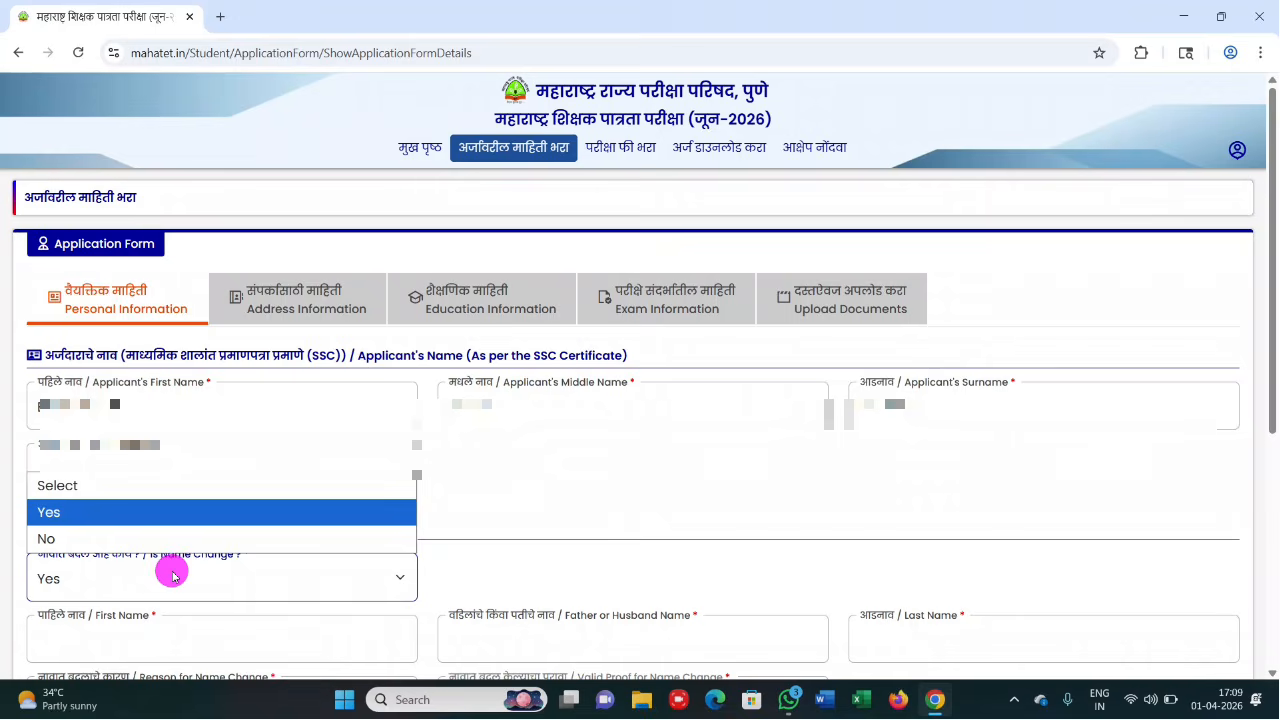
left_click(109, 541)
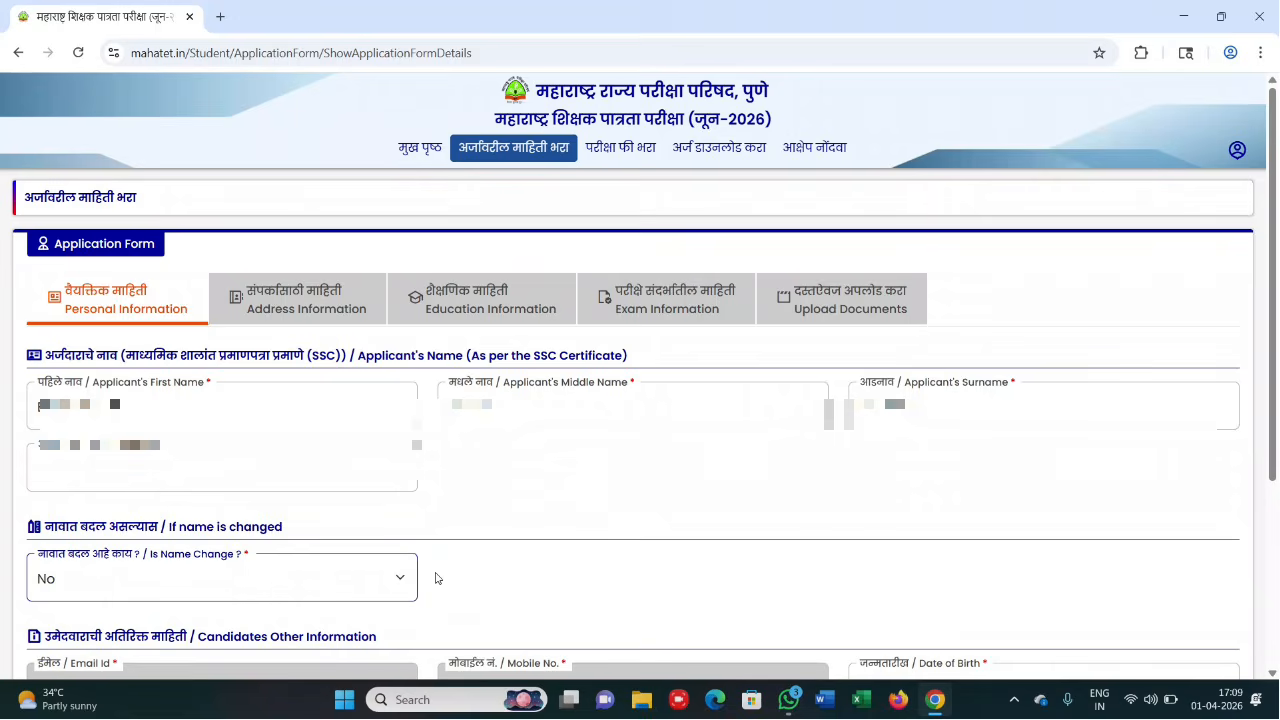
- Select Female for Gender and ST for Caste Category in personal information
scroll(430, 576, "down", 3)
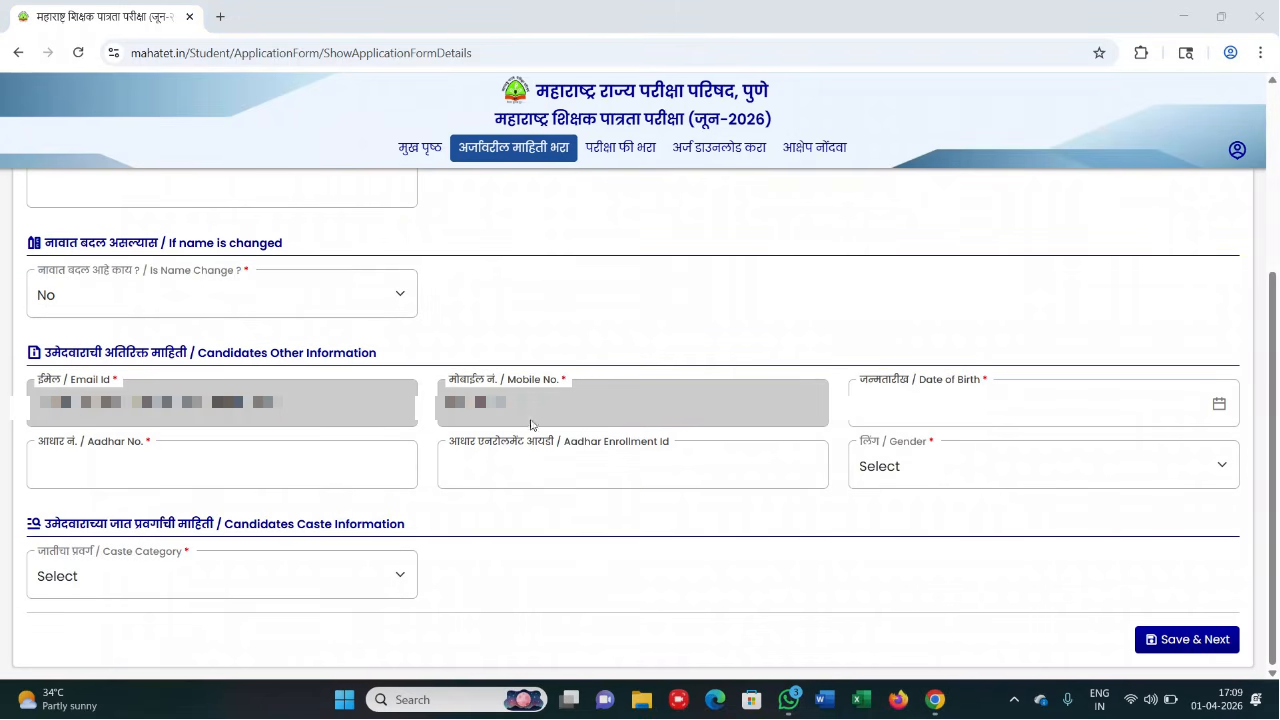
left_click(932, 409)
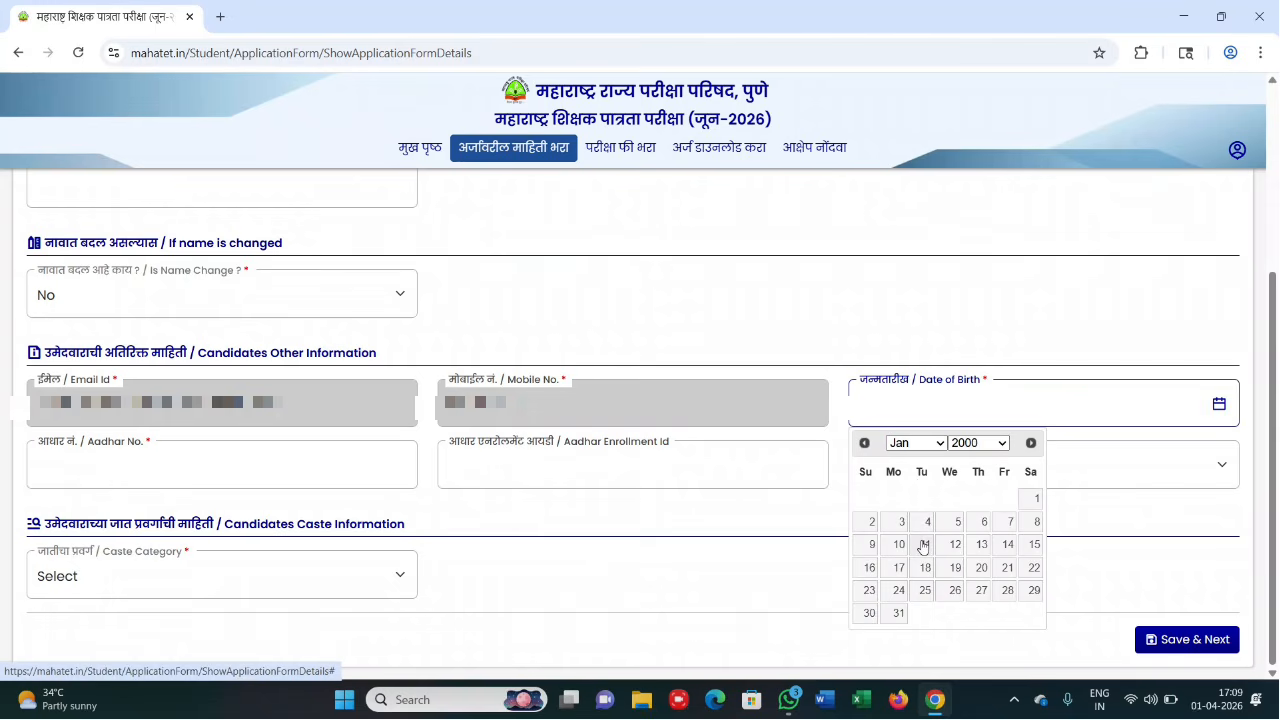
left_click(491, 503)
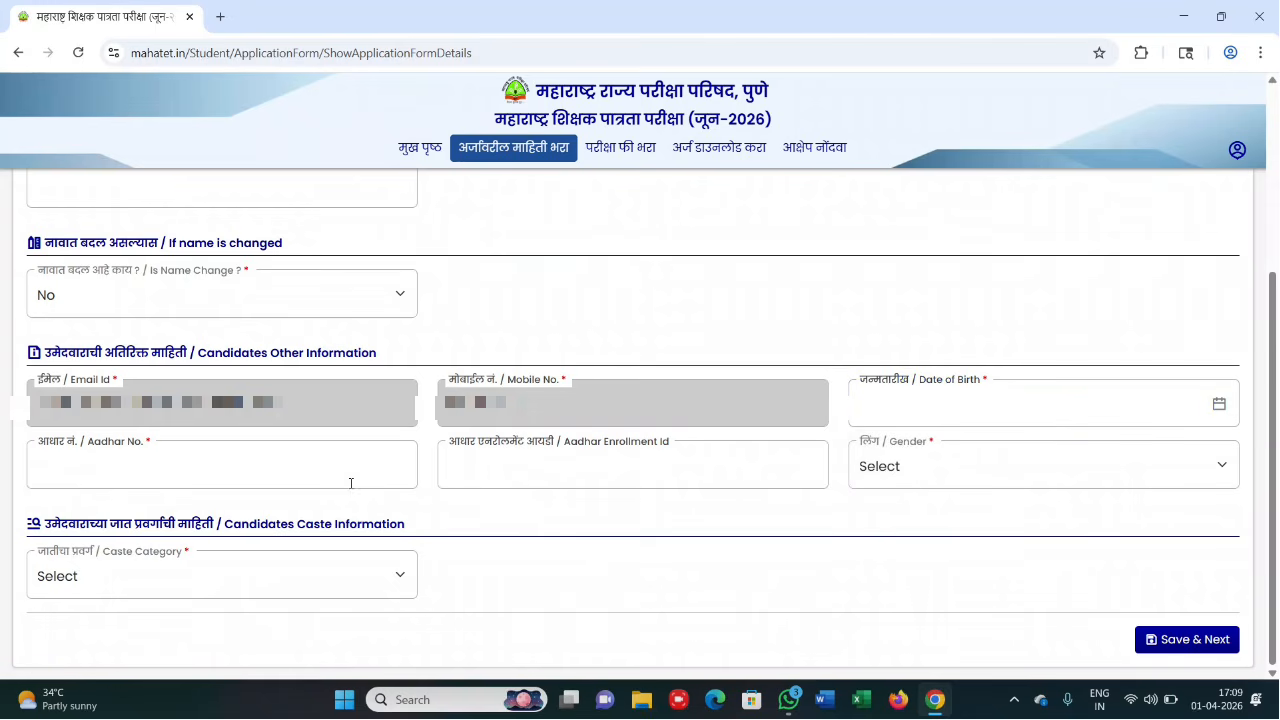
left_click(76, 460)
left_click(880, 472)
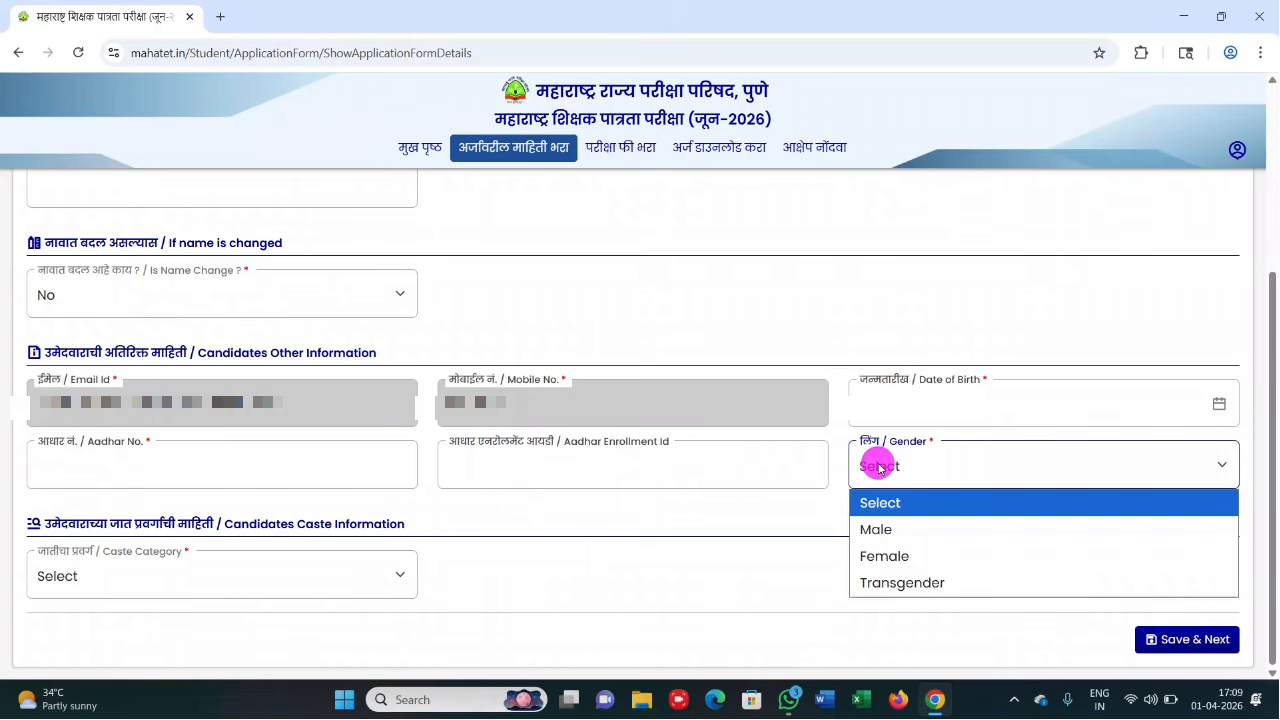
left_click(885, 556)
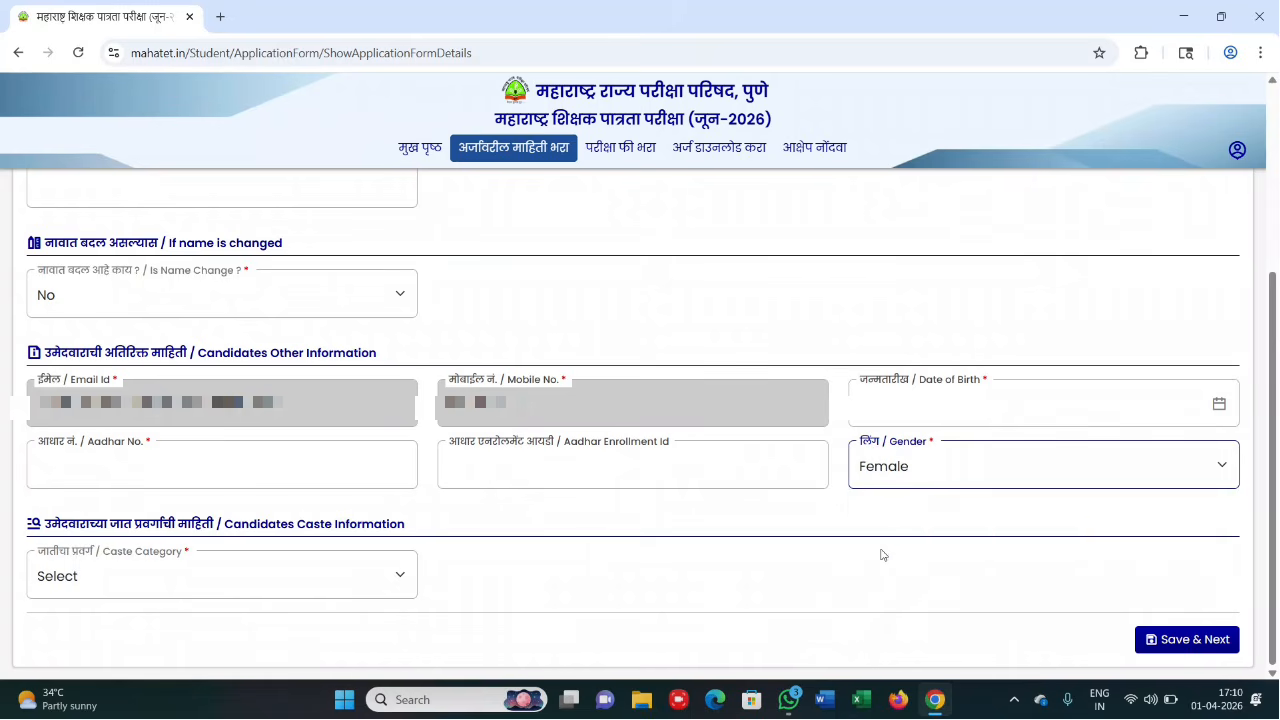
left_click(160, 567)
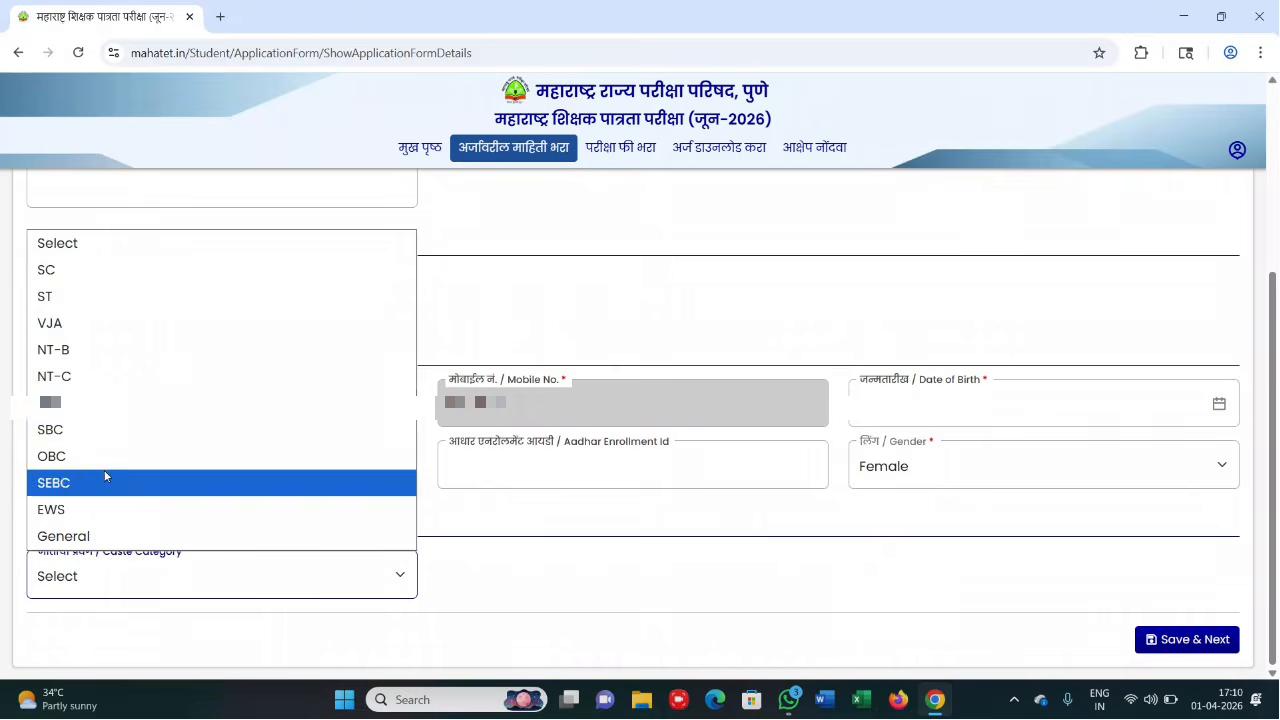
left_click(92, 298)
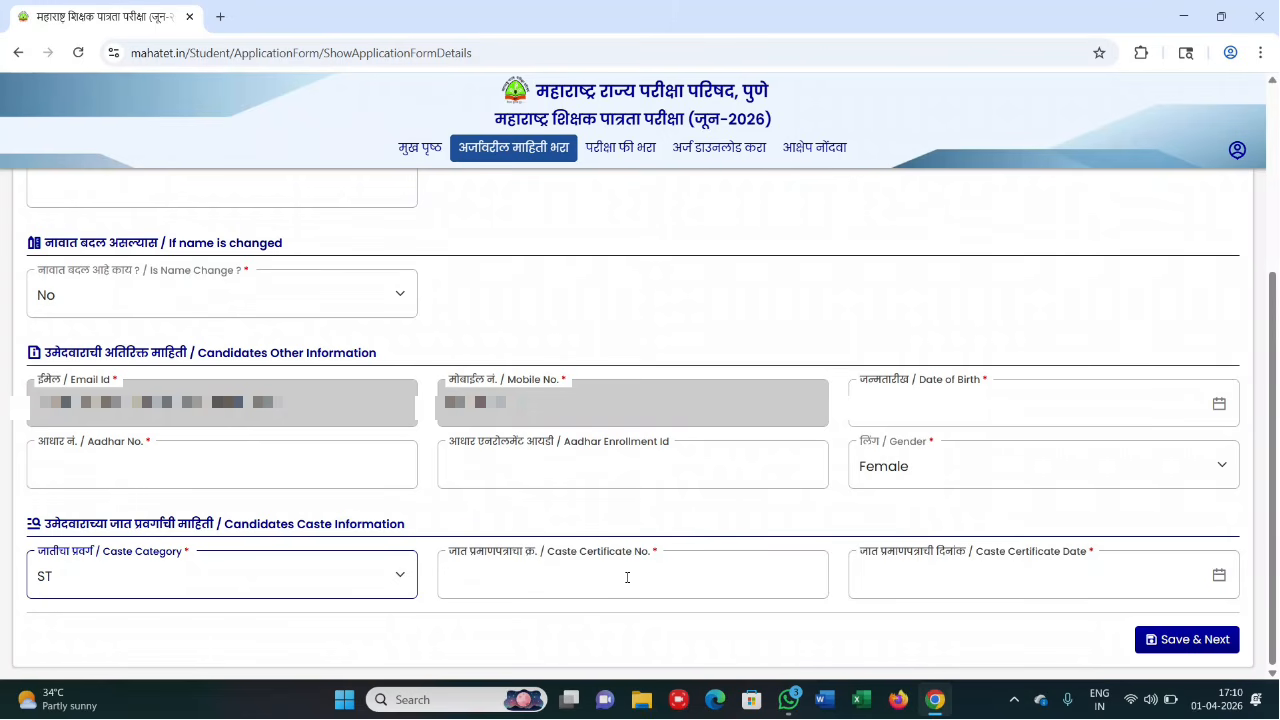
left_click(903, 577)
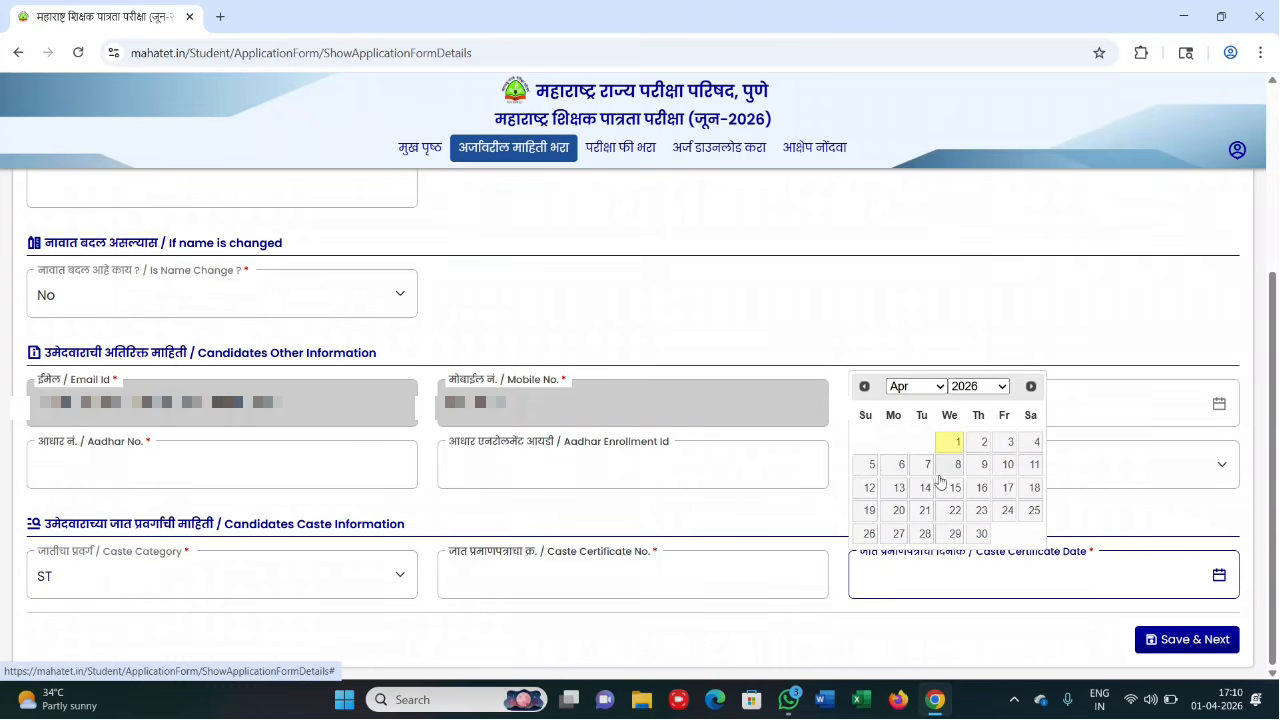
left_click(843, 636)
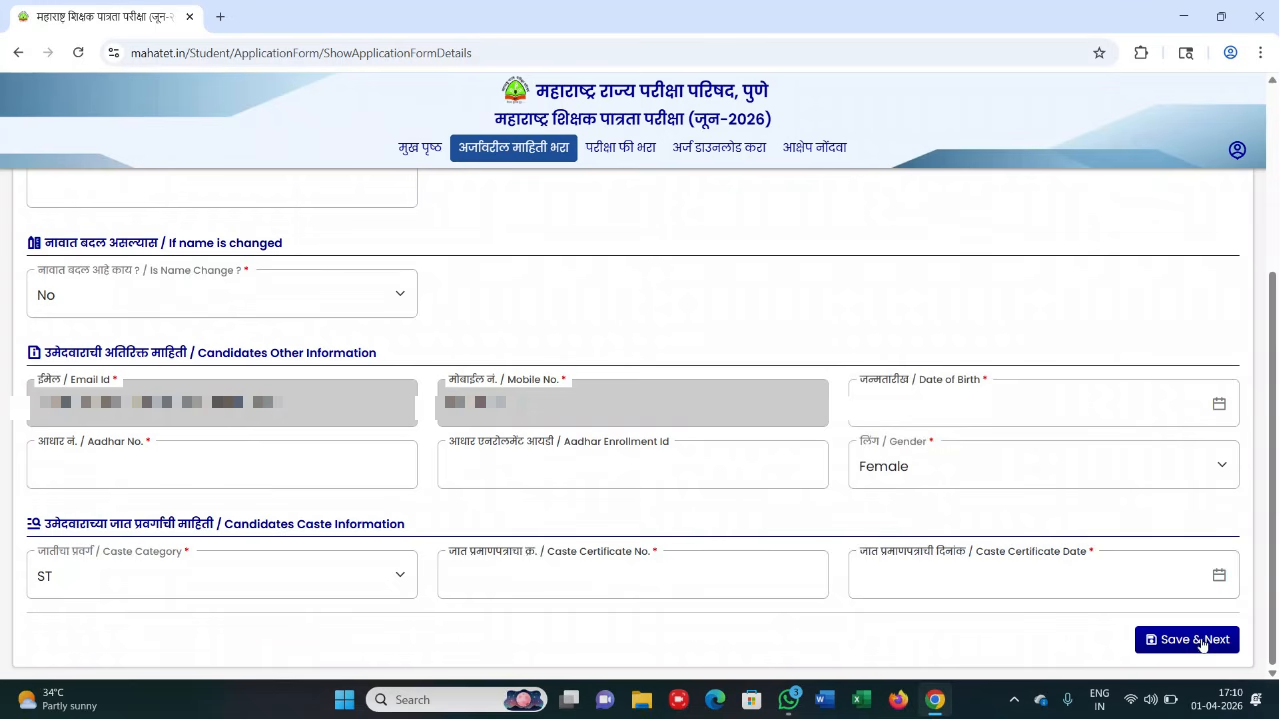
- Save personal details, then set permanent address district Ahilyanagar and tehsil AKOLE
left_click(569, 30)
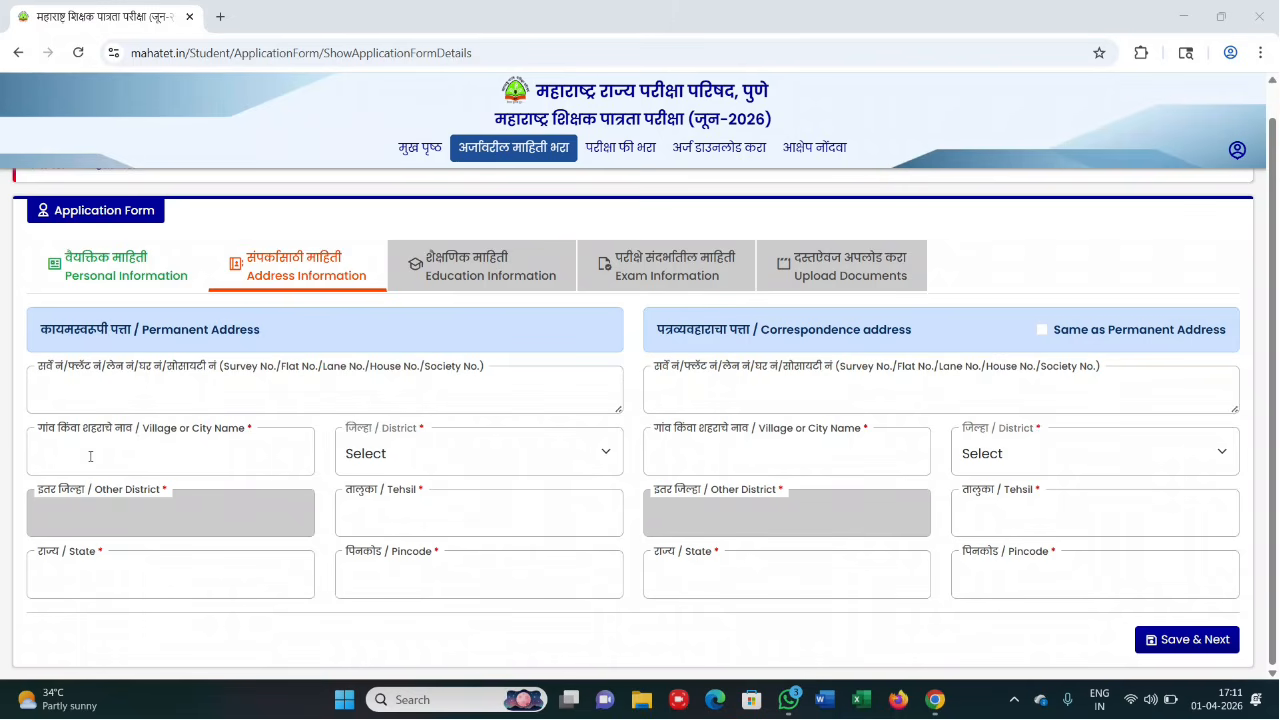
left_click(374, 460)
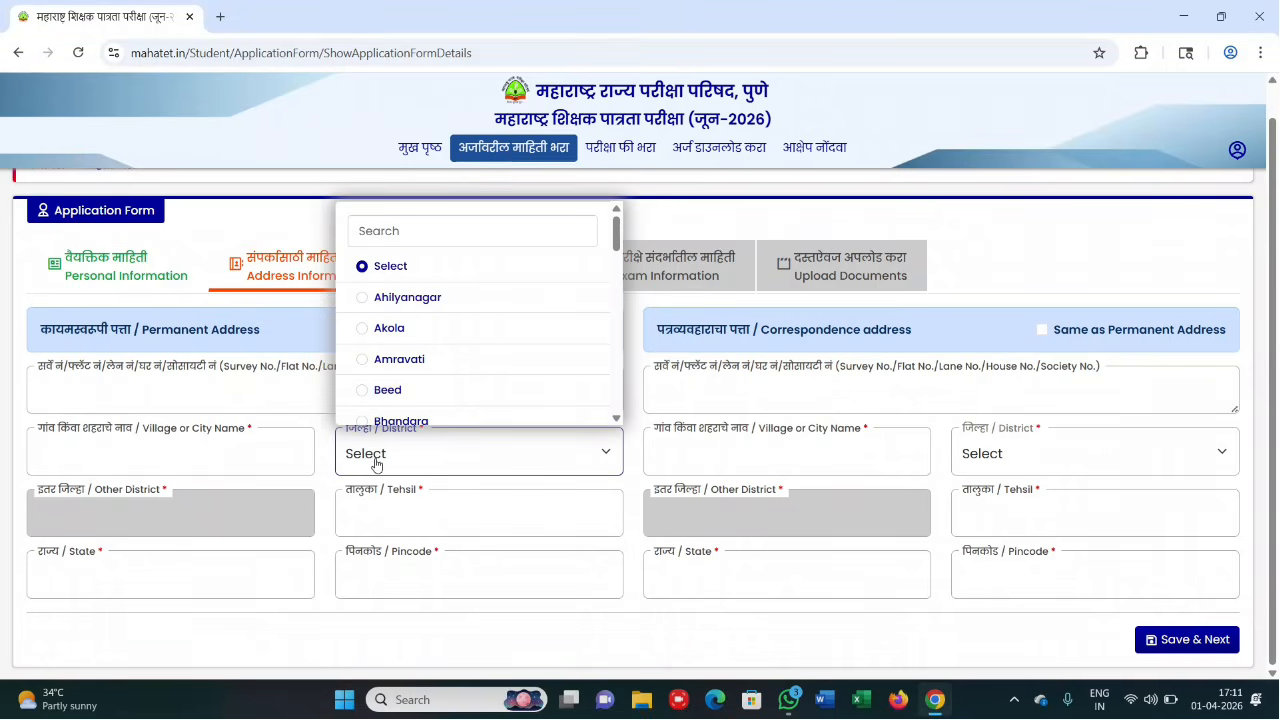
left_click(401, 298)
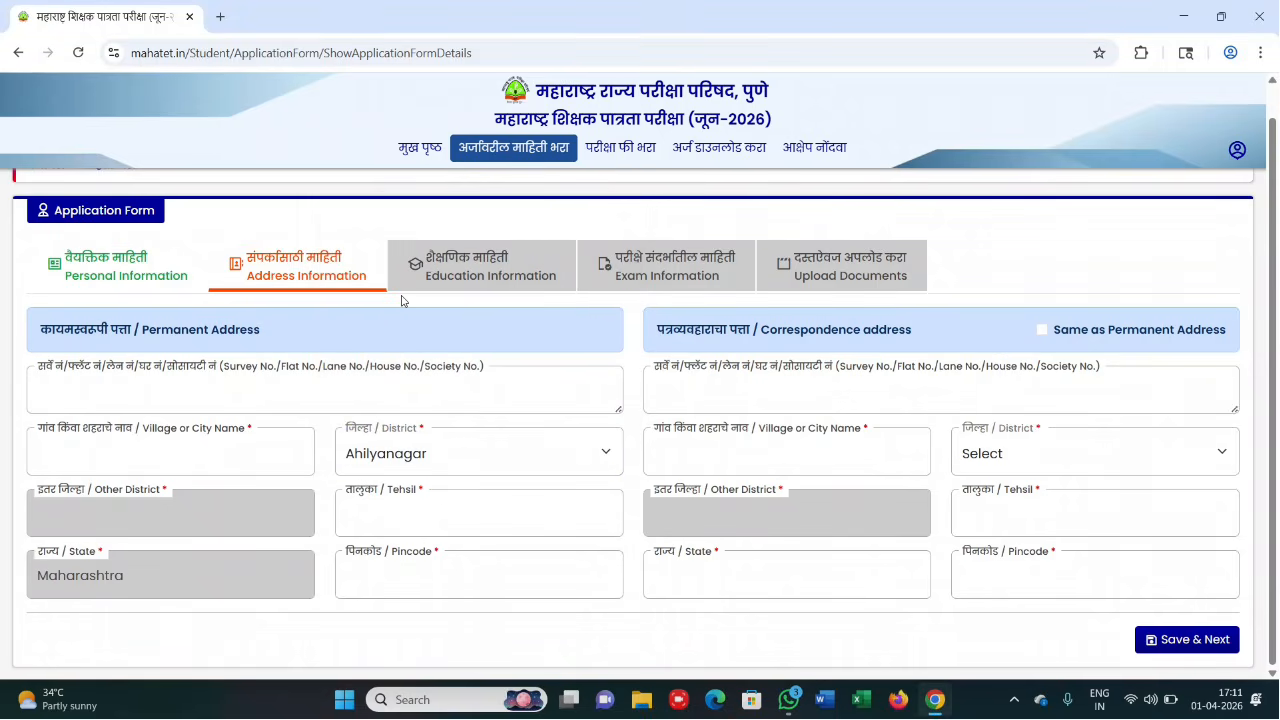
left_click(421, 510)
left_click(440, 561)
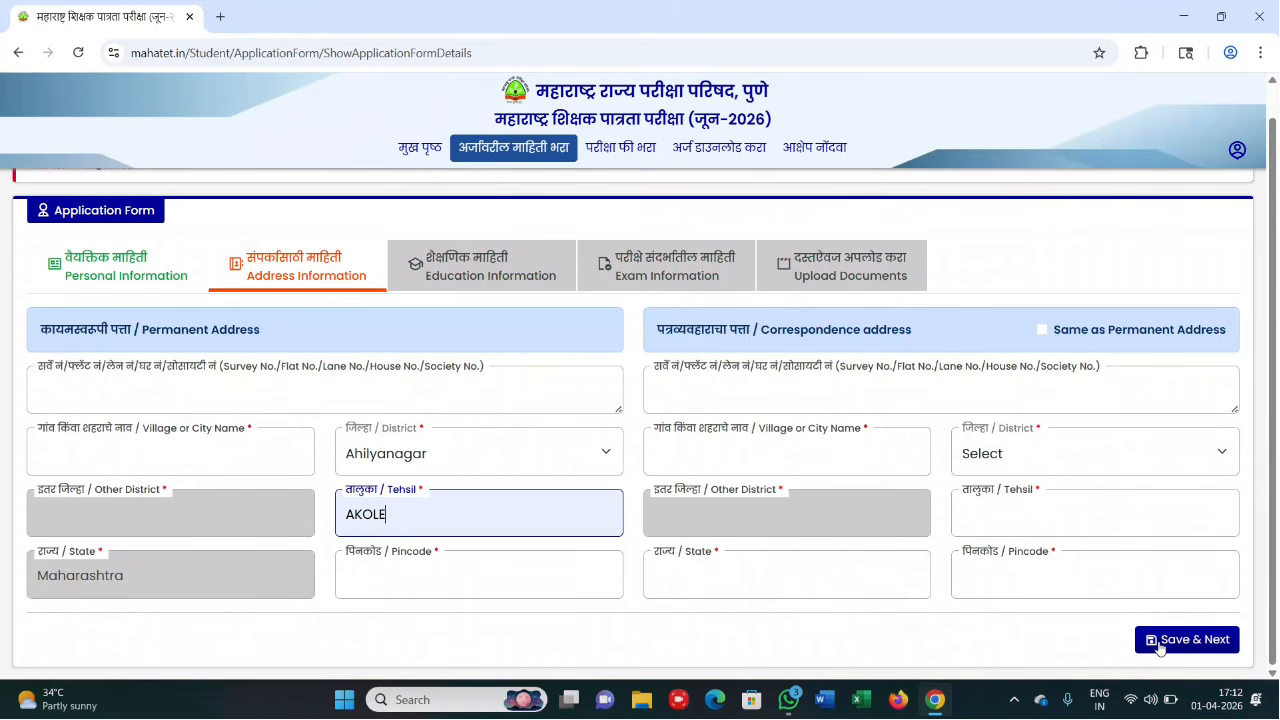
- Save the address, enter SSC marks 350 of 500, and tick the HSC Fill Details box
left_click(575, 31)
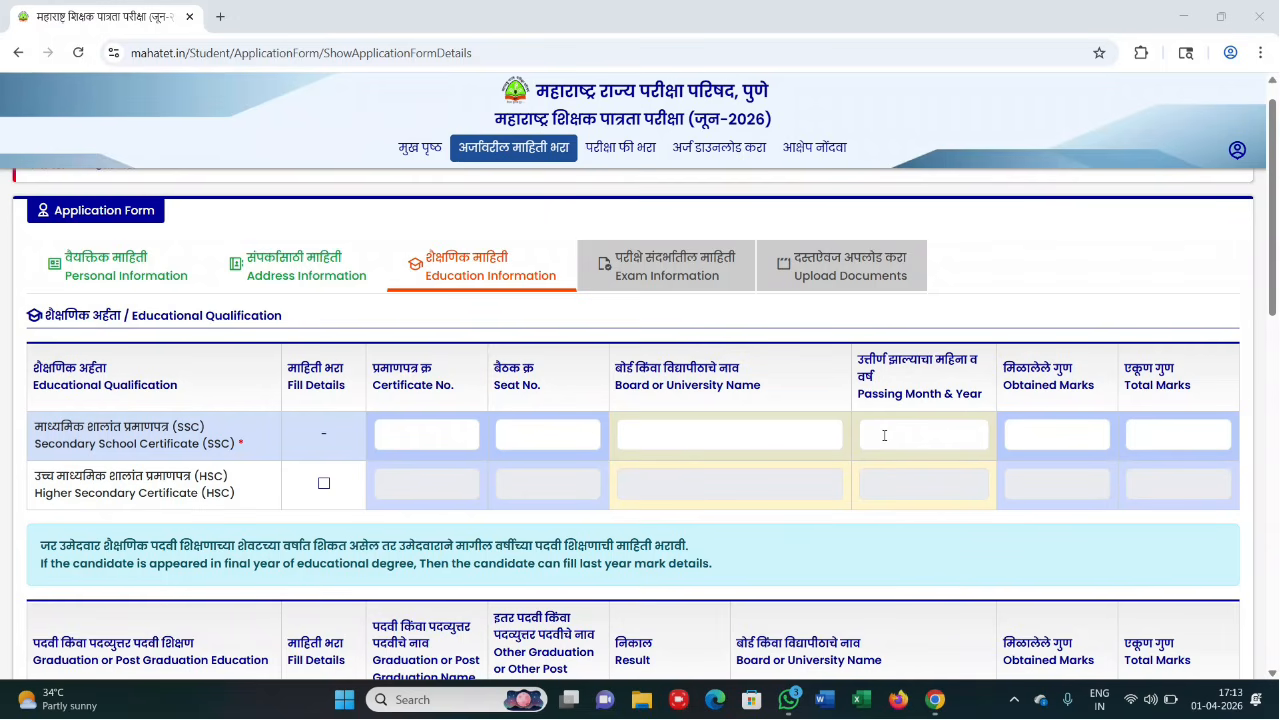
left_click(922, 435)
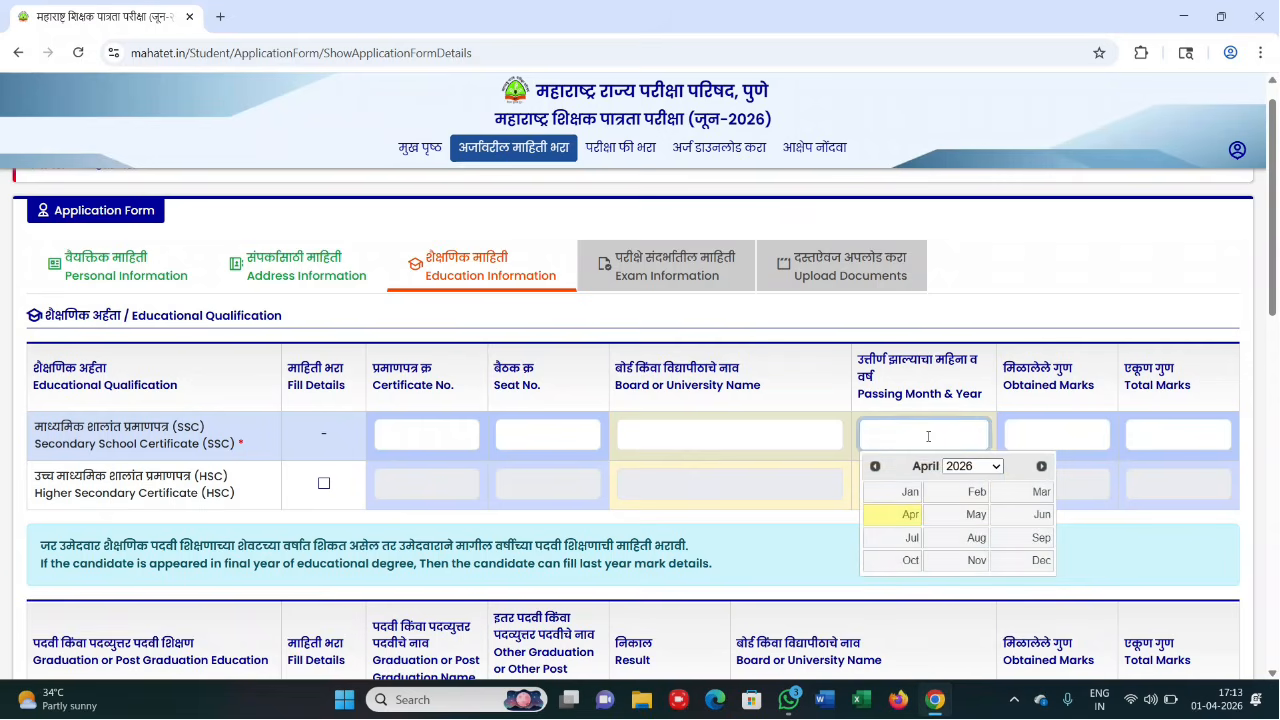
left_click(1030, 430)
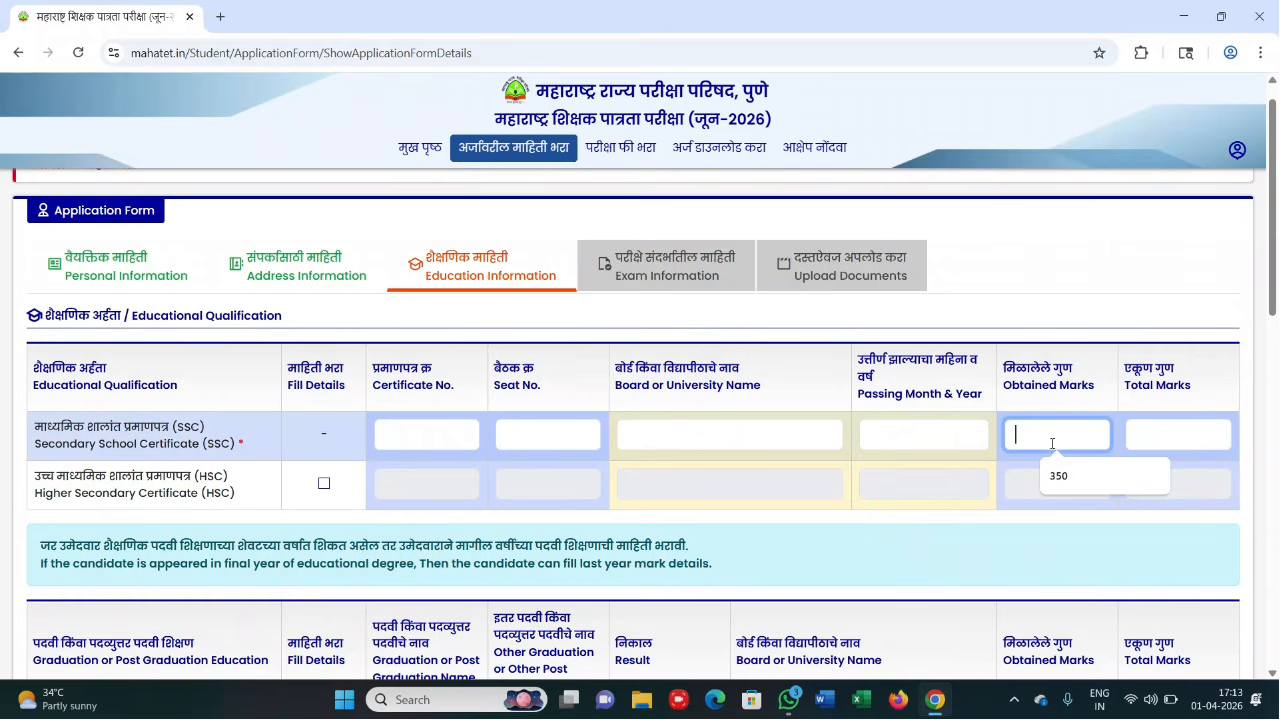
left_click(1065, 478)
left_click(1157, 436)
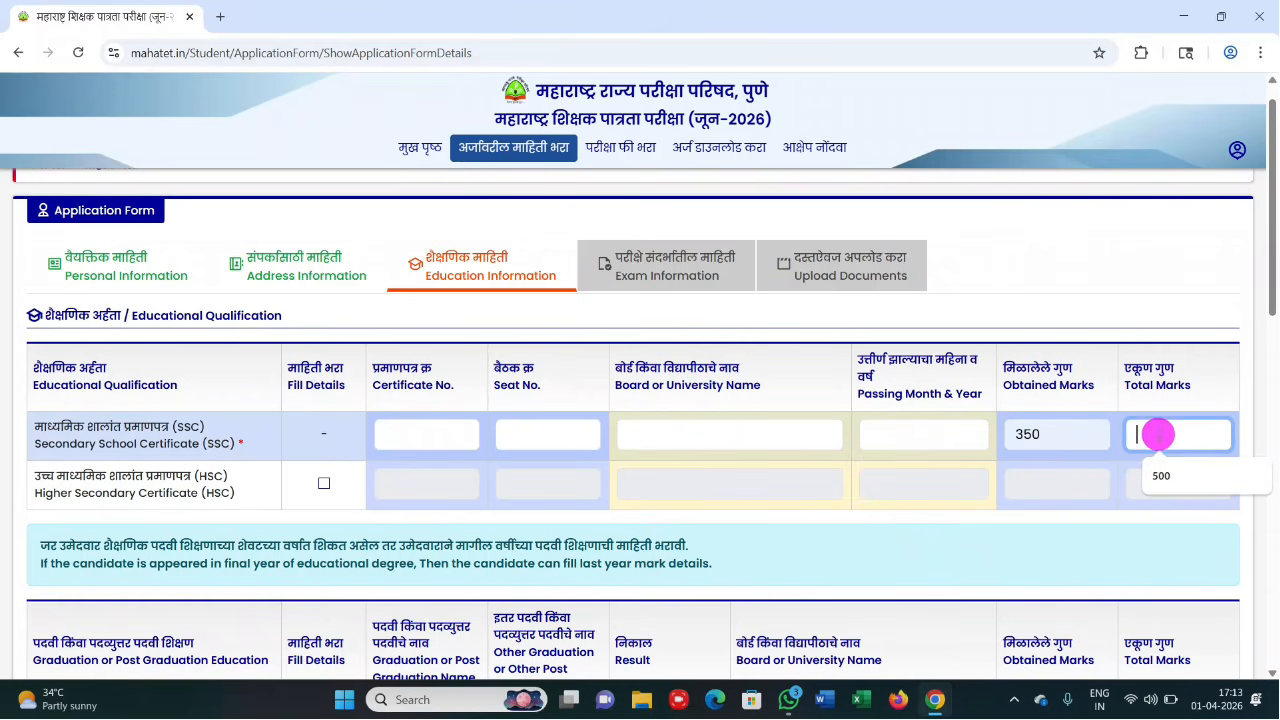
type("500")
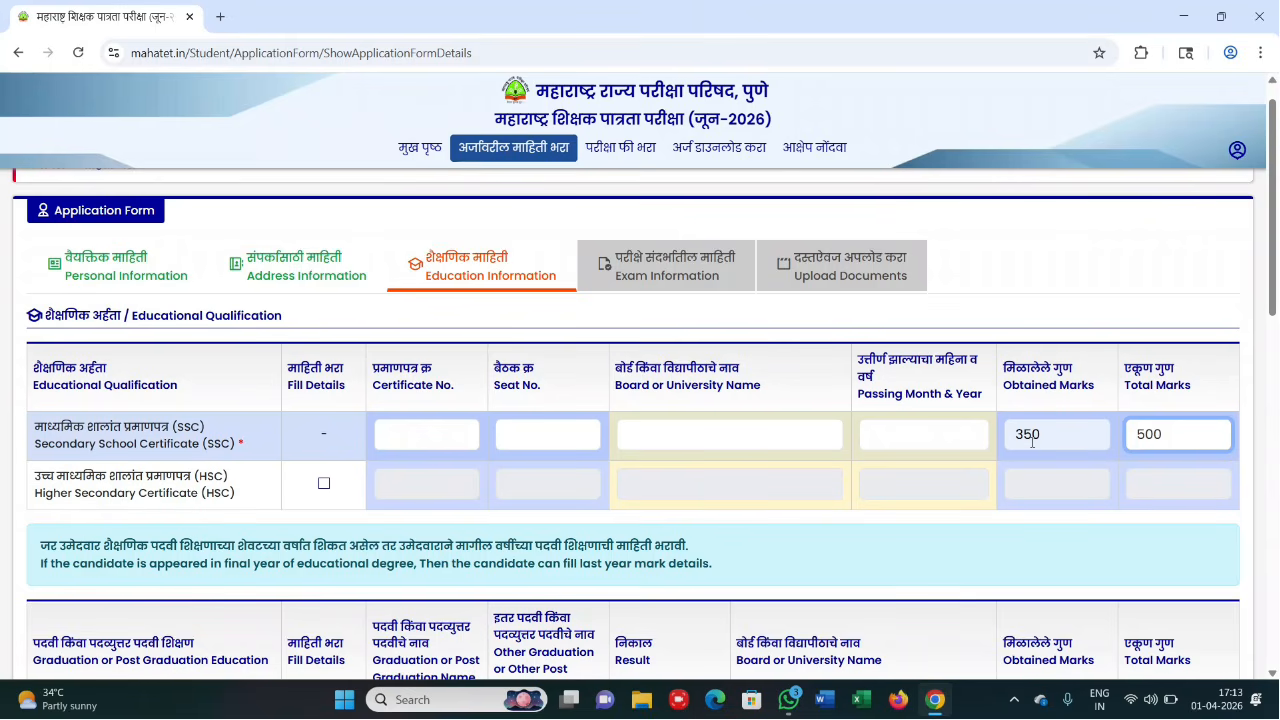
left_click(325, 486)
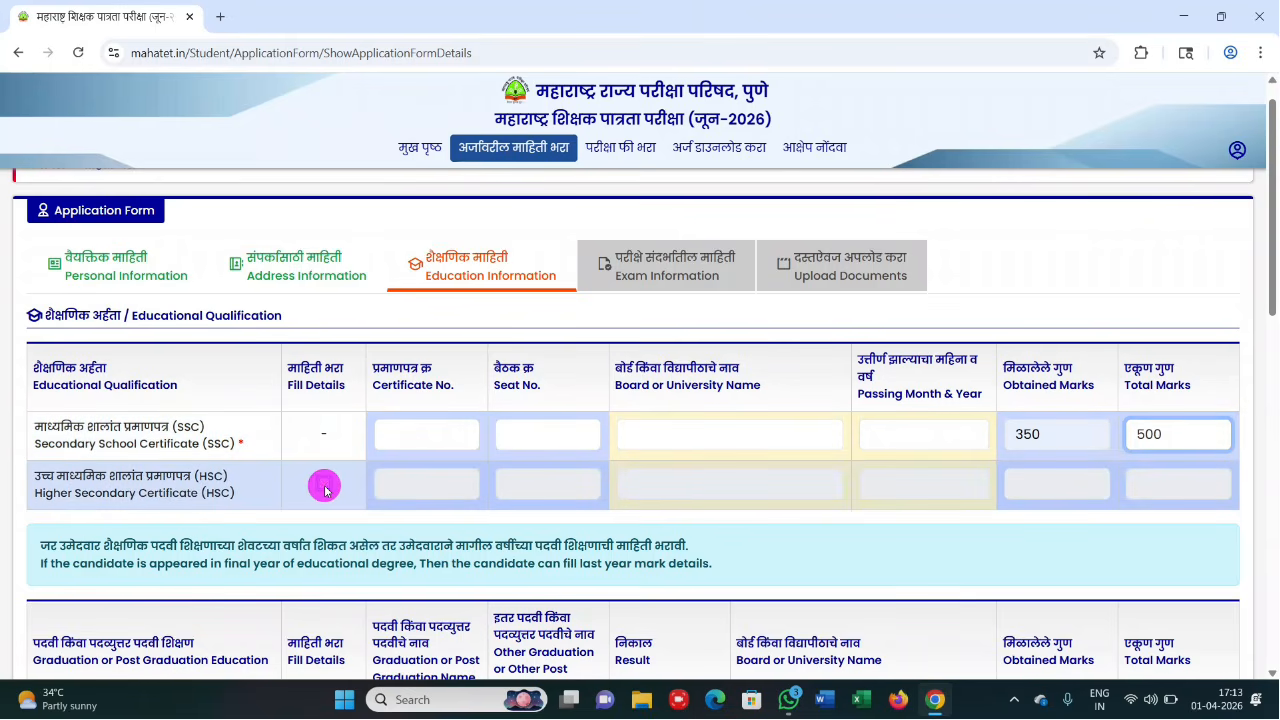
left_click(325, 488)
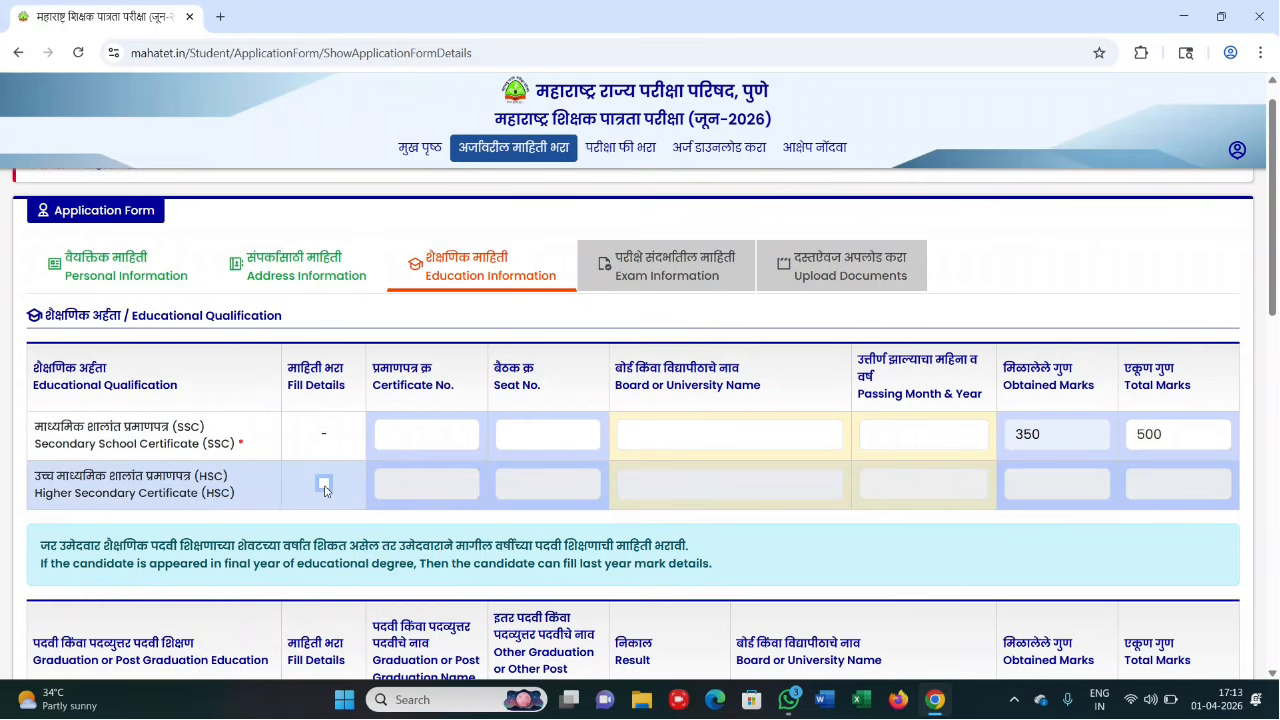
left_click(325, 487)
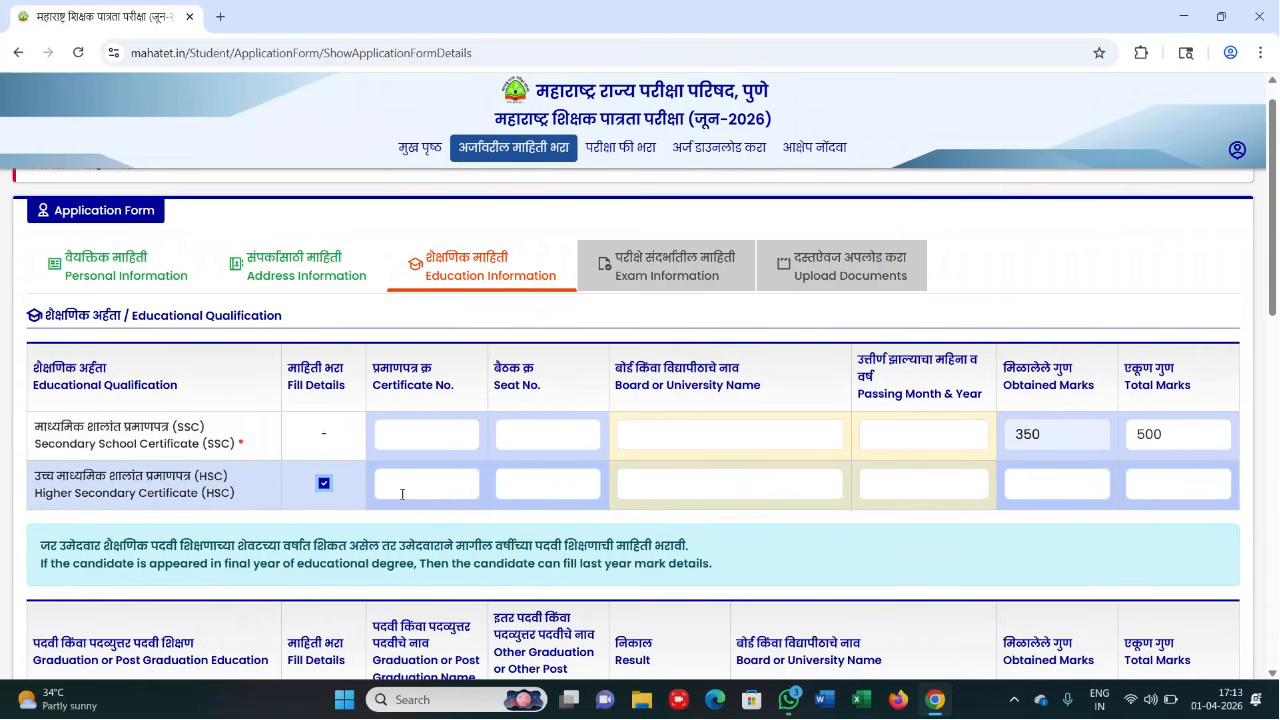
- Enable the graduation row and enter B.A., Passed, 800 of 1200 marks
scroll(584, 497, "down", 3)
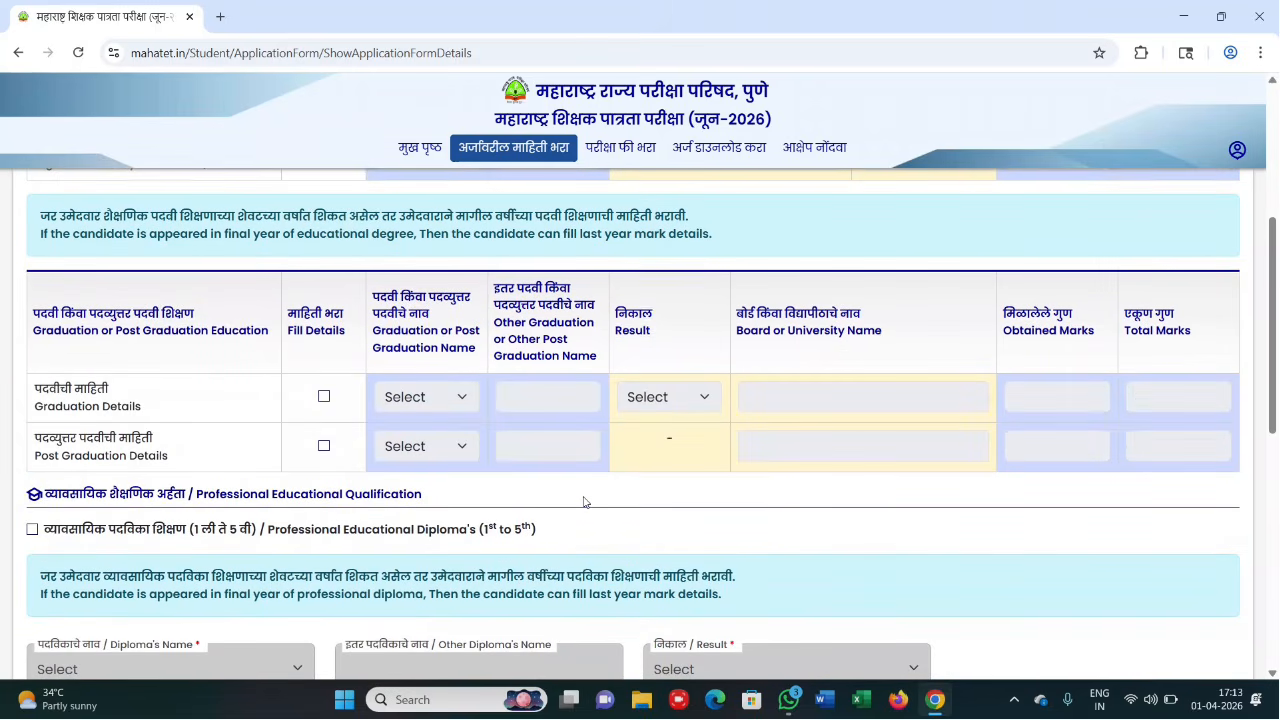
left_click(323, 398)
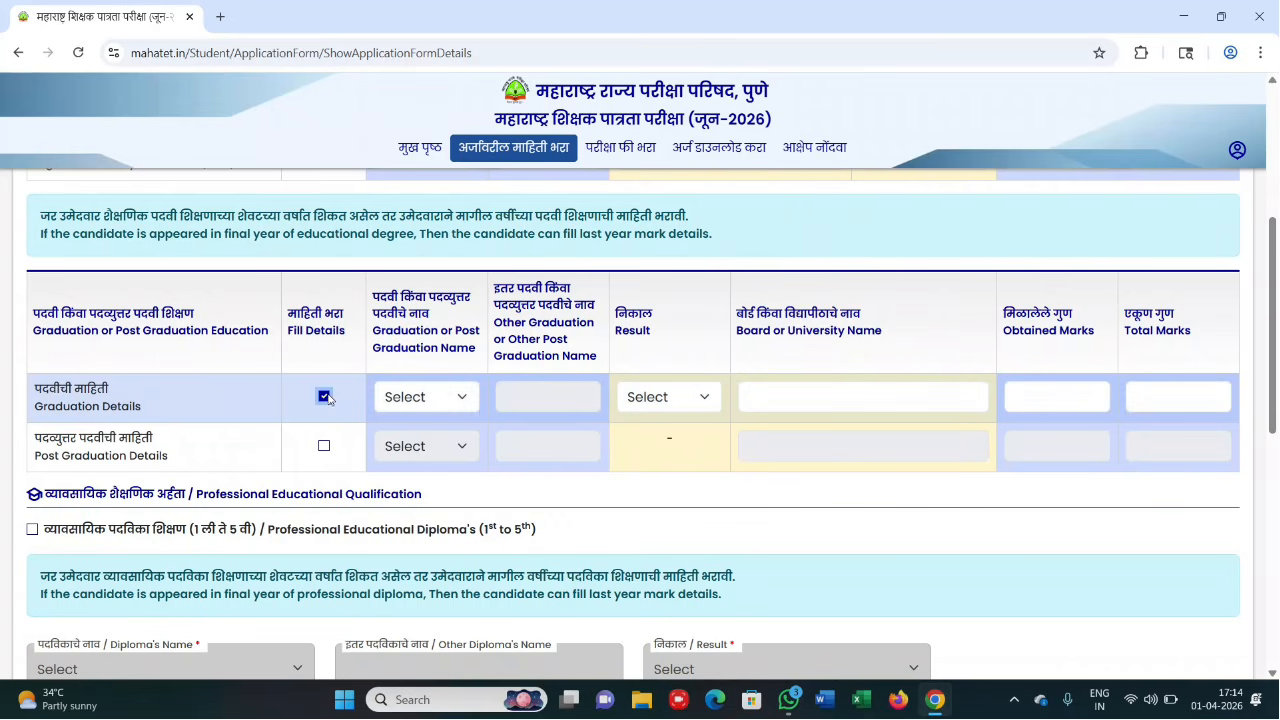
left_click(419, 399)
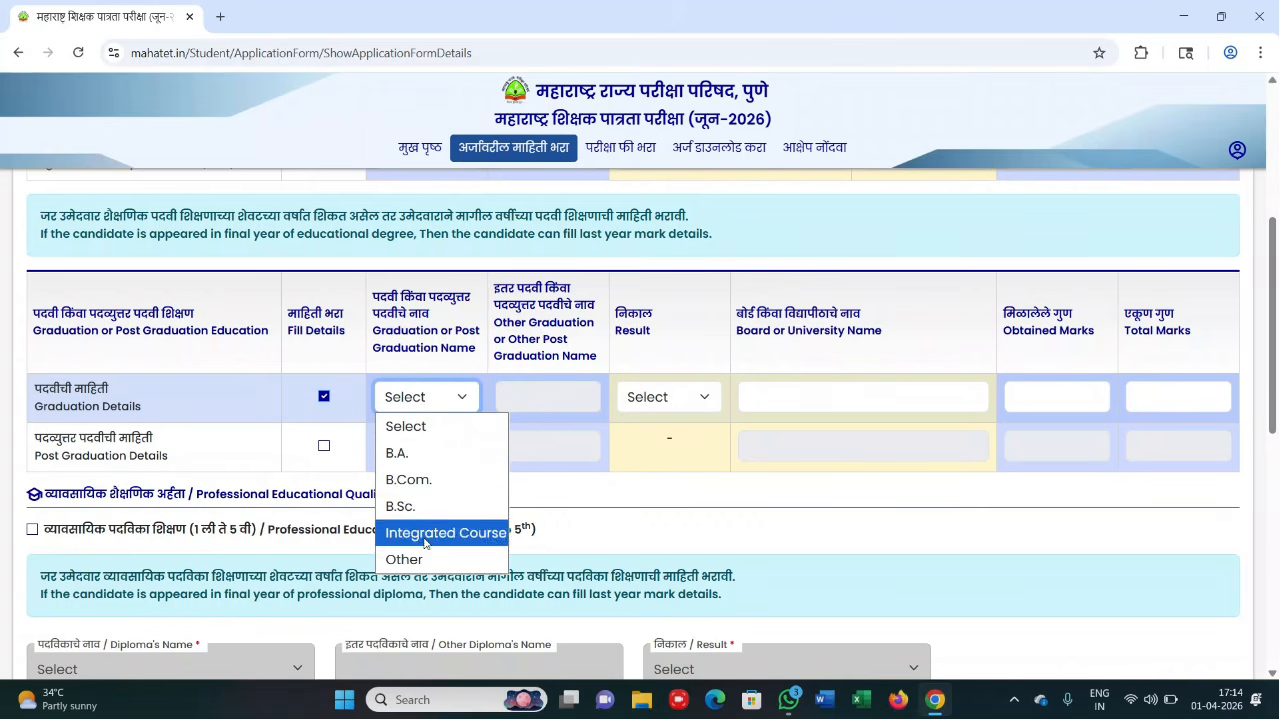
left_click(419, 458)
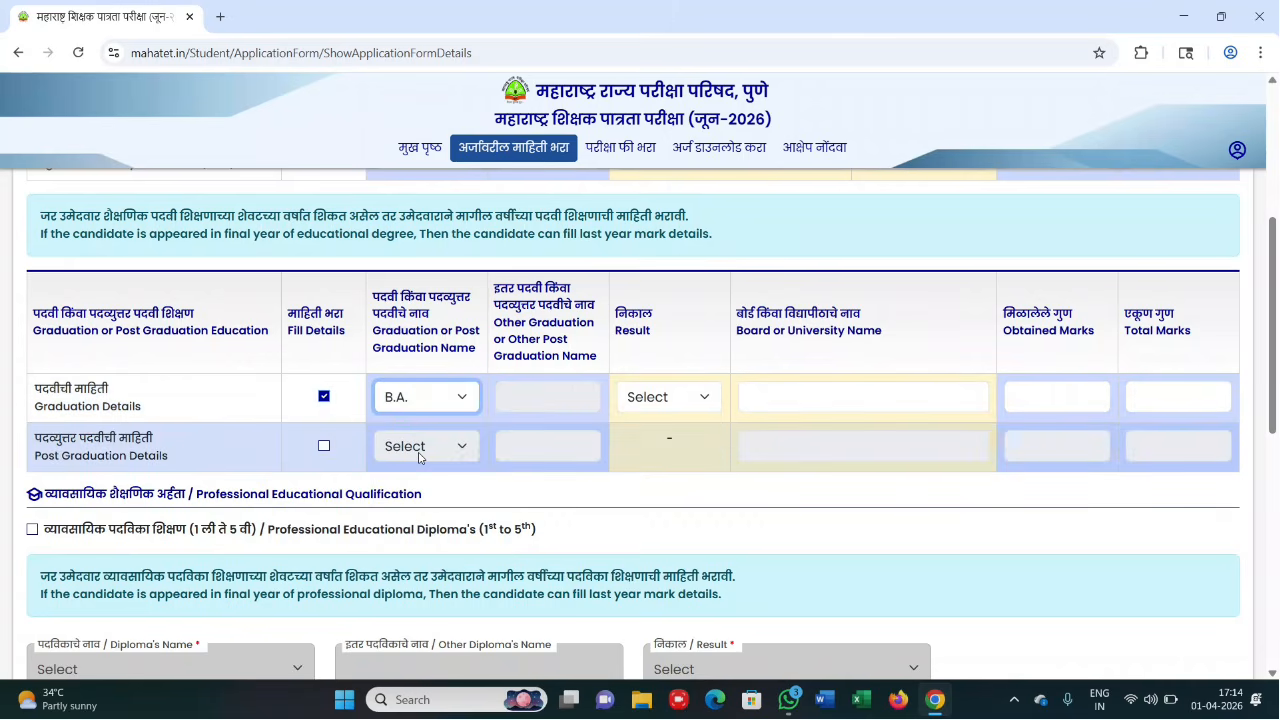
left_click(670, 405)
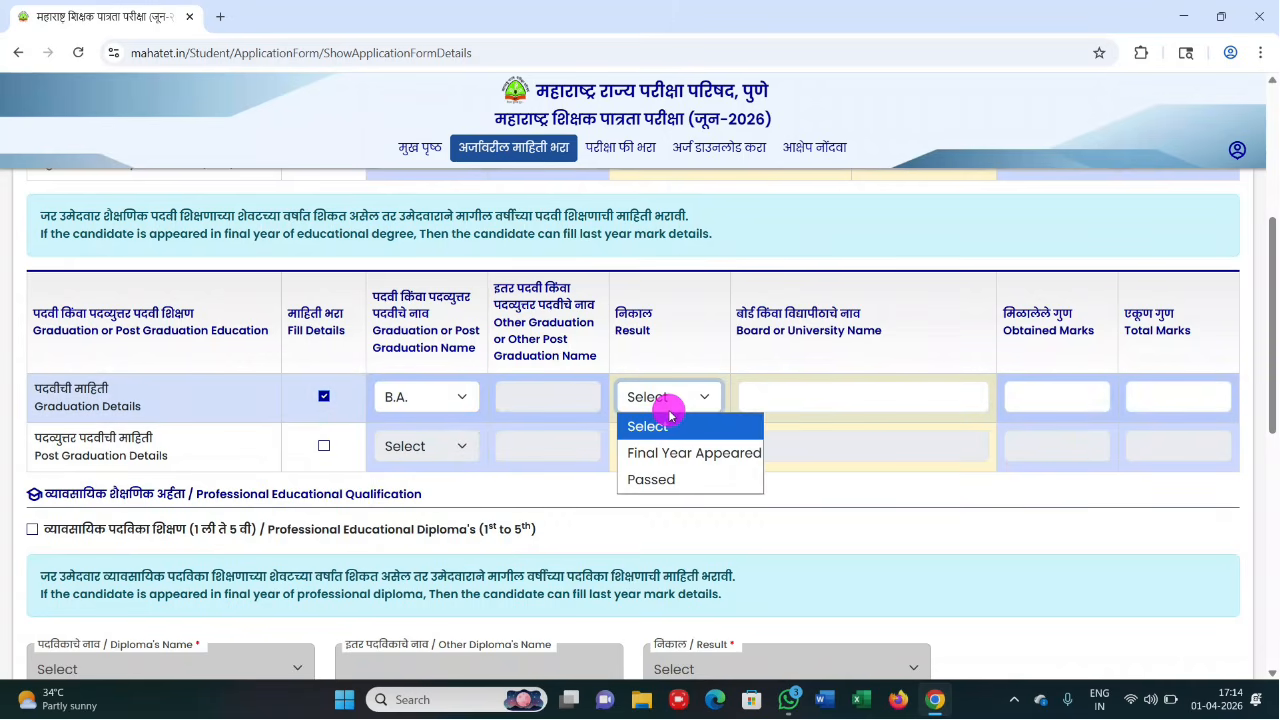
left_click(667, 488)
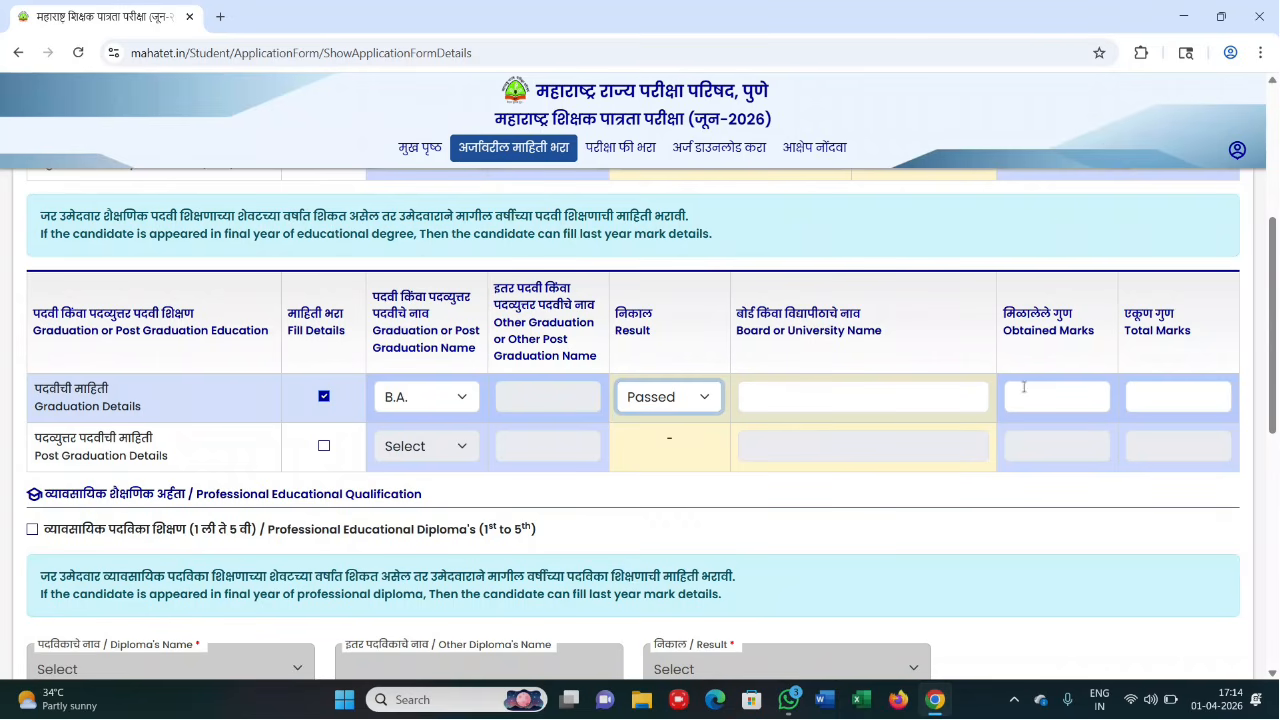
left_click(1066, 391)
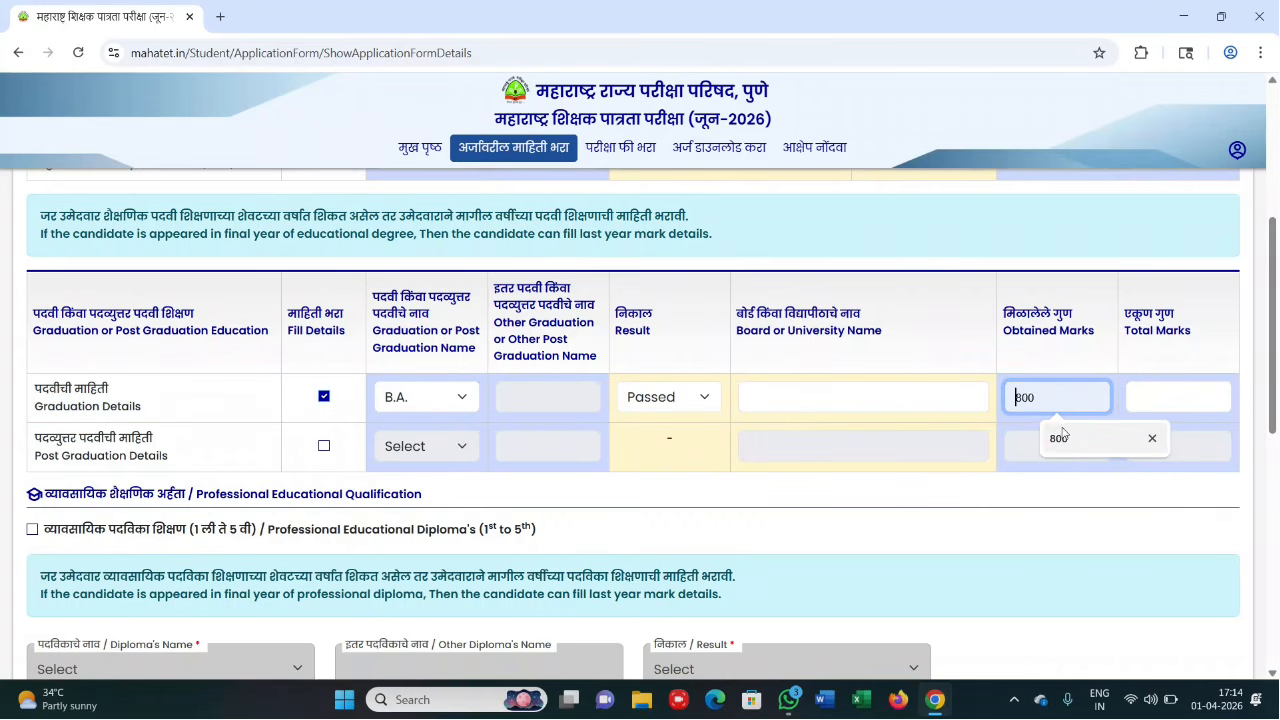
left_click(1063, 434)
left_click(1168, 400)
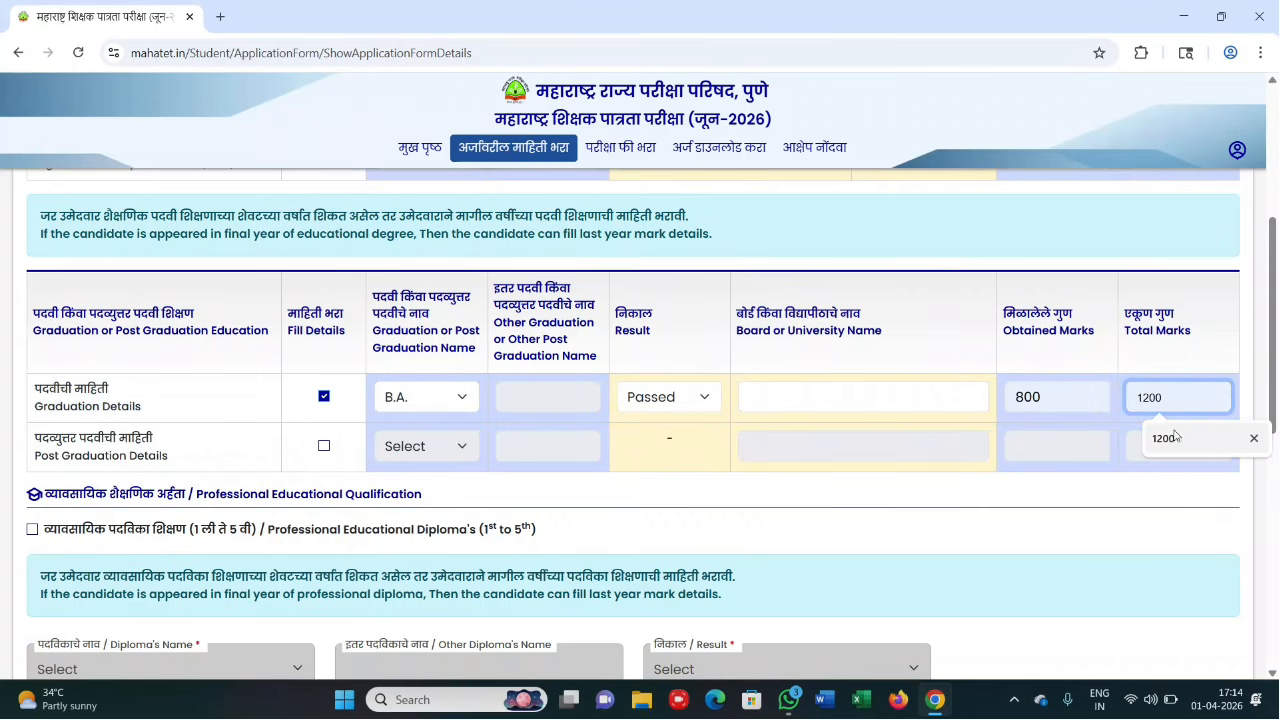
left_click(1175, 436)
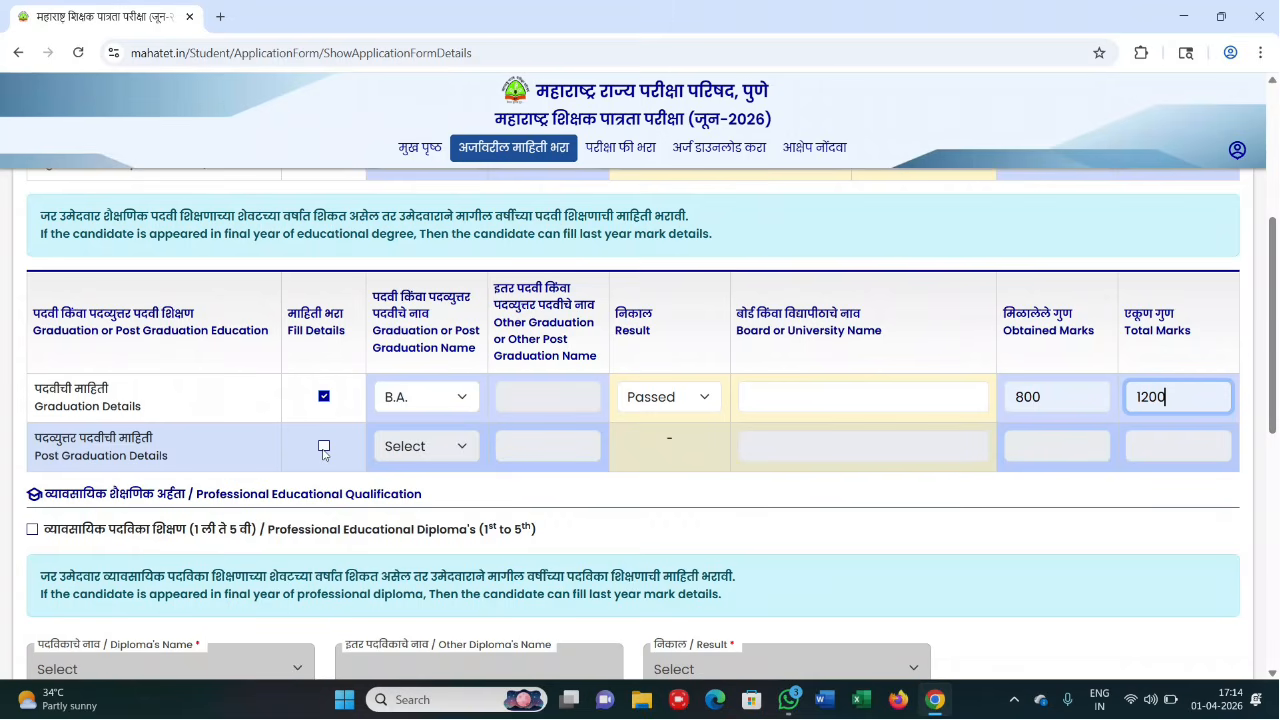
- Tick the Professional Educational Diploma (1st to 5th) checkbox
scroll(323, 454, "down", 1)
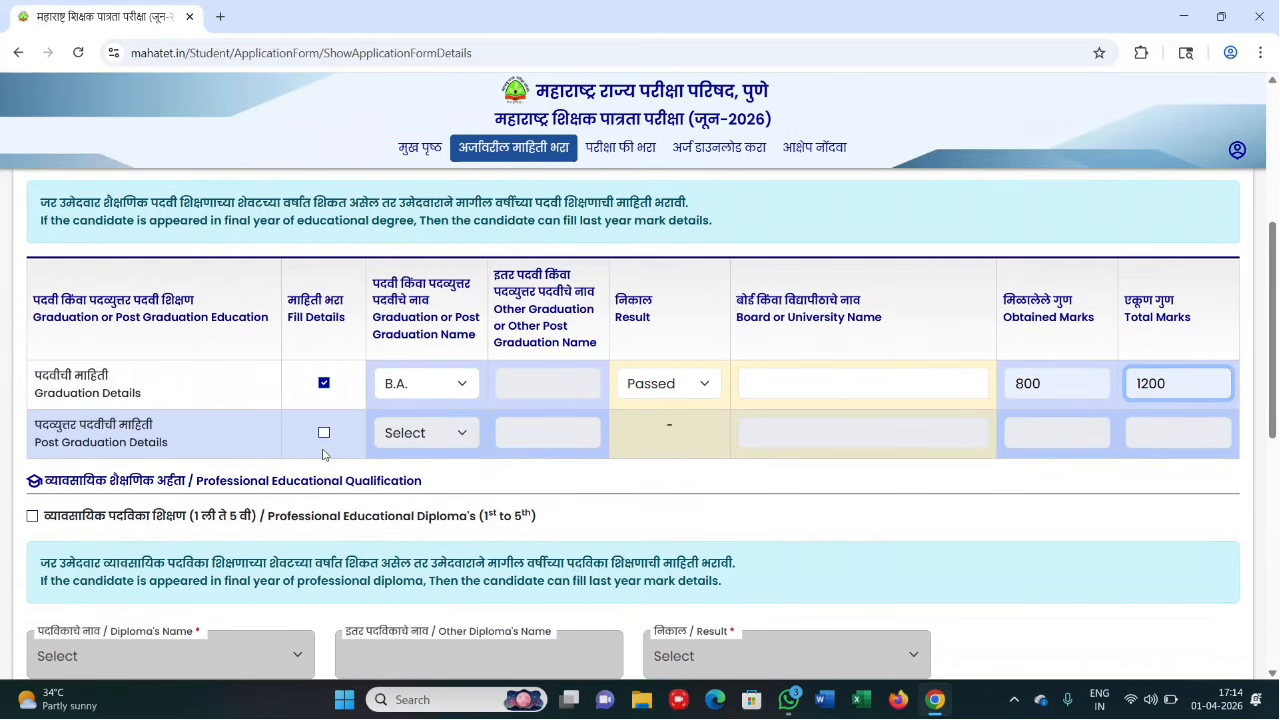
scroll(323, 454, "down", 3)
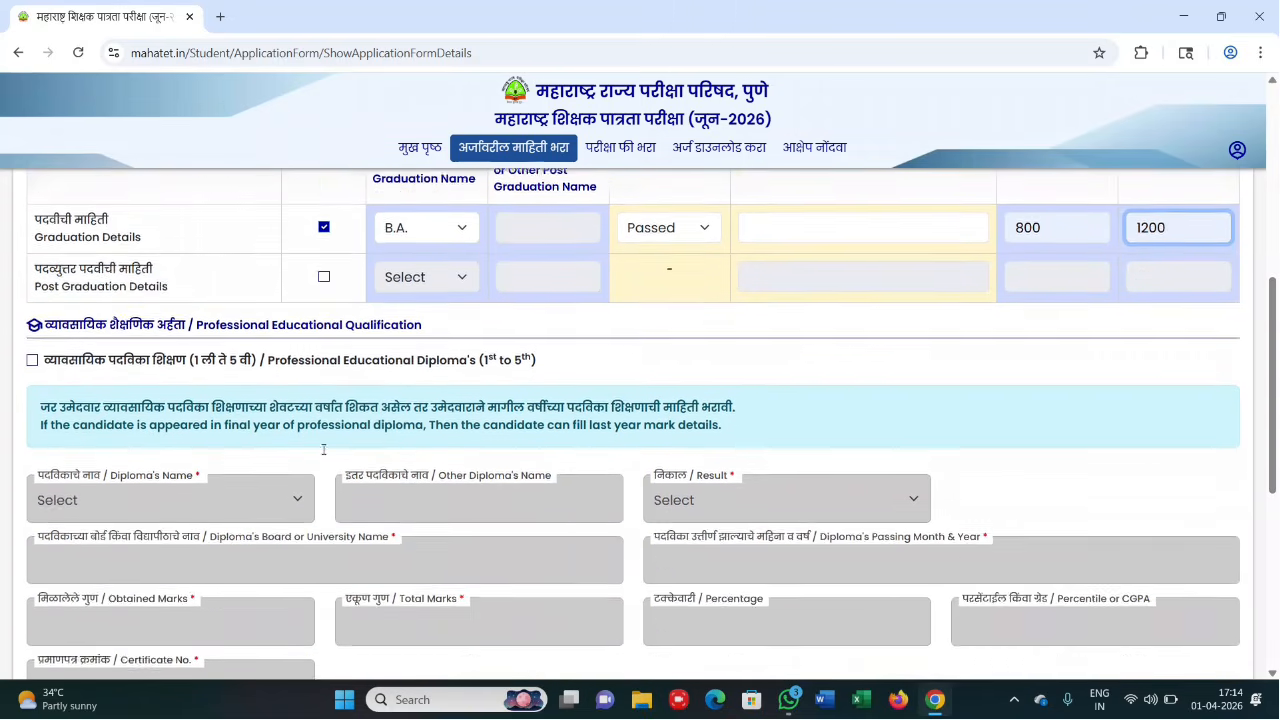
scroll(323, 449, "down", 2)
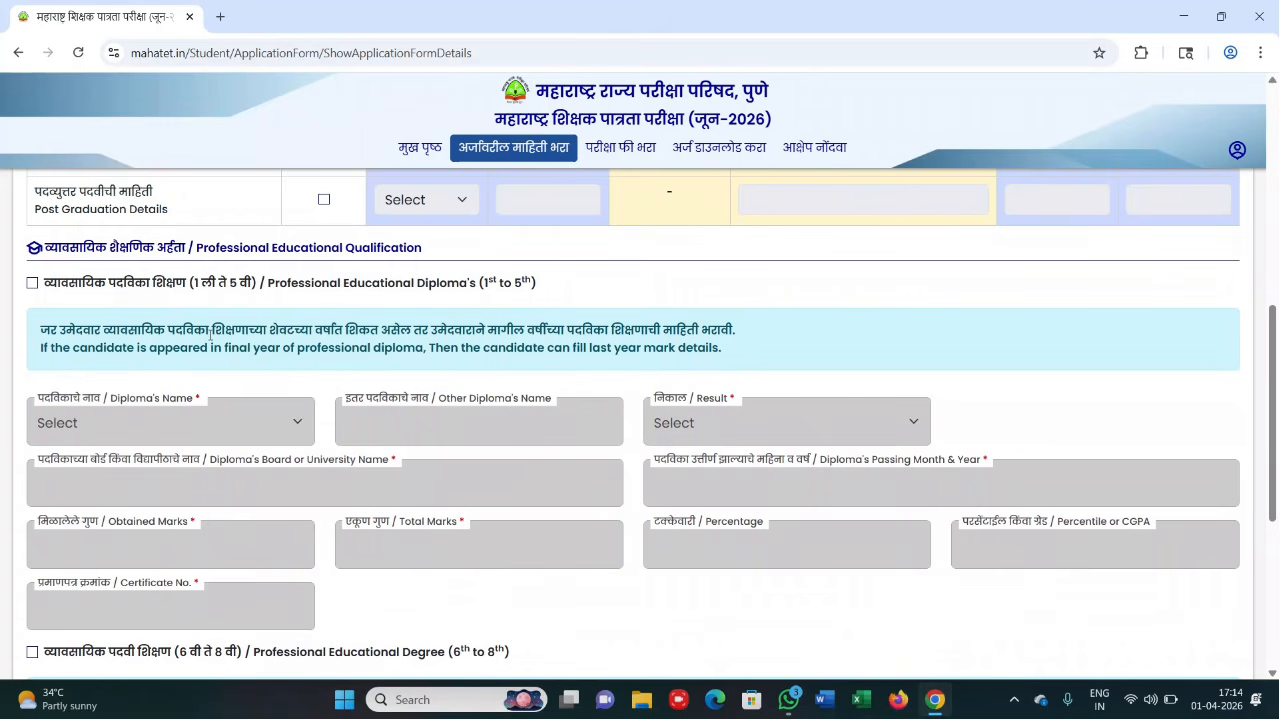
left_click(34, 285)
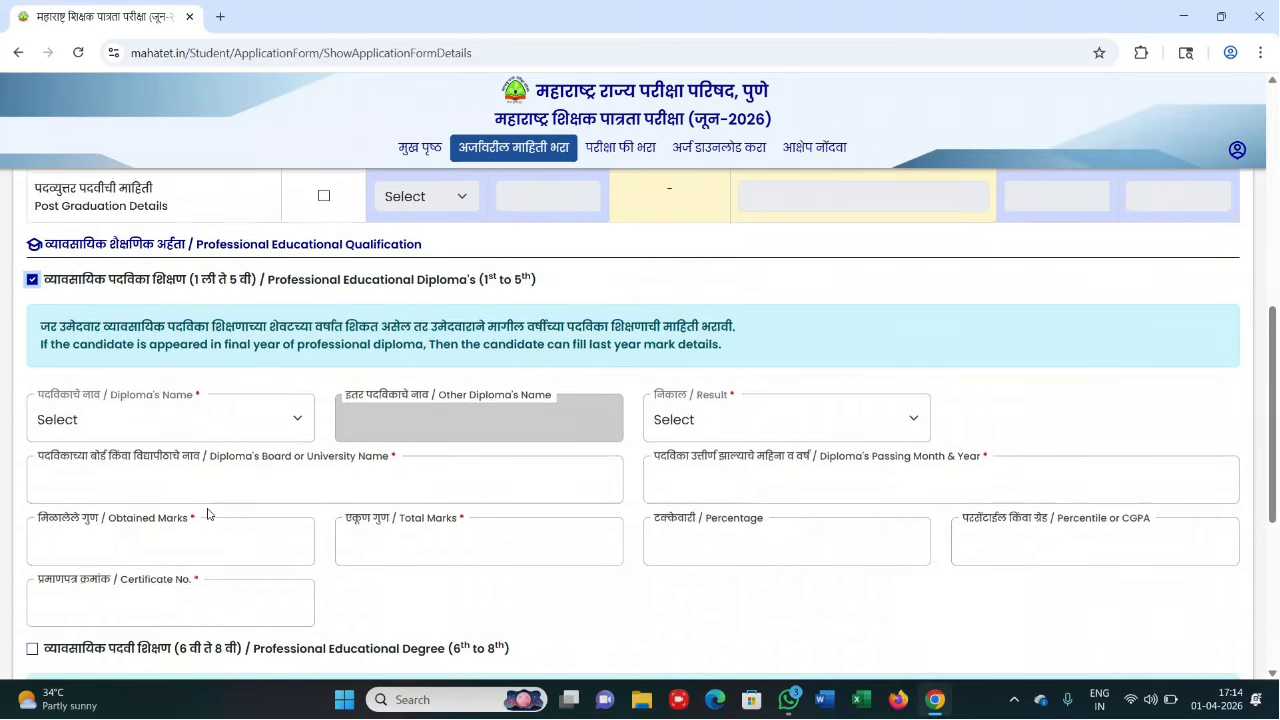
- Set the diploma name to D.Ed. and its result to Passed
scroll(203, 540, "down", 1)
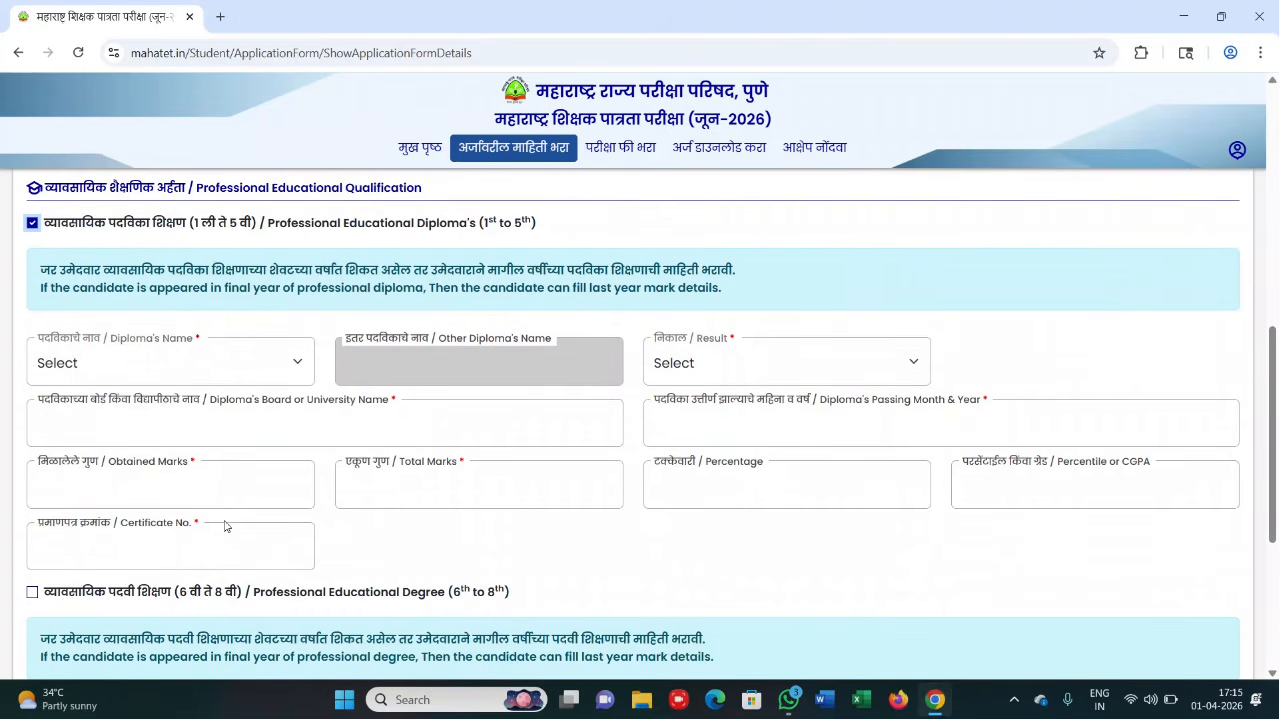
scroll(215, 375, "up", 1)
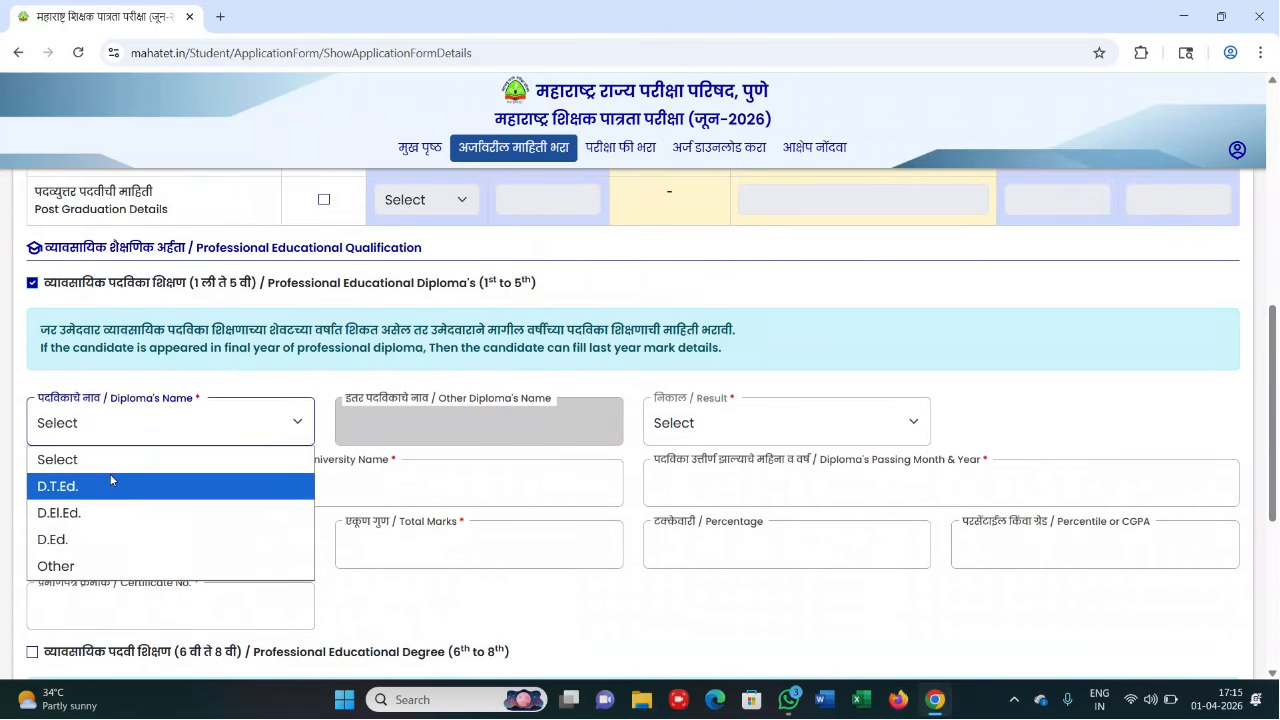
left_click(108, 541)
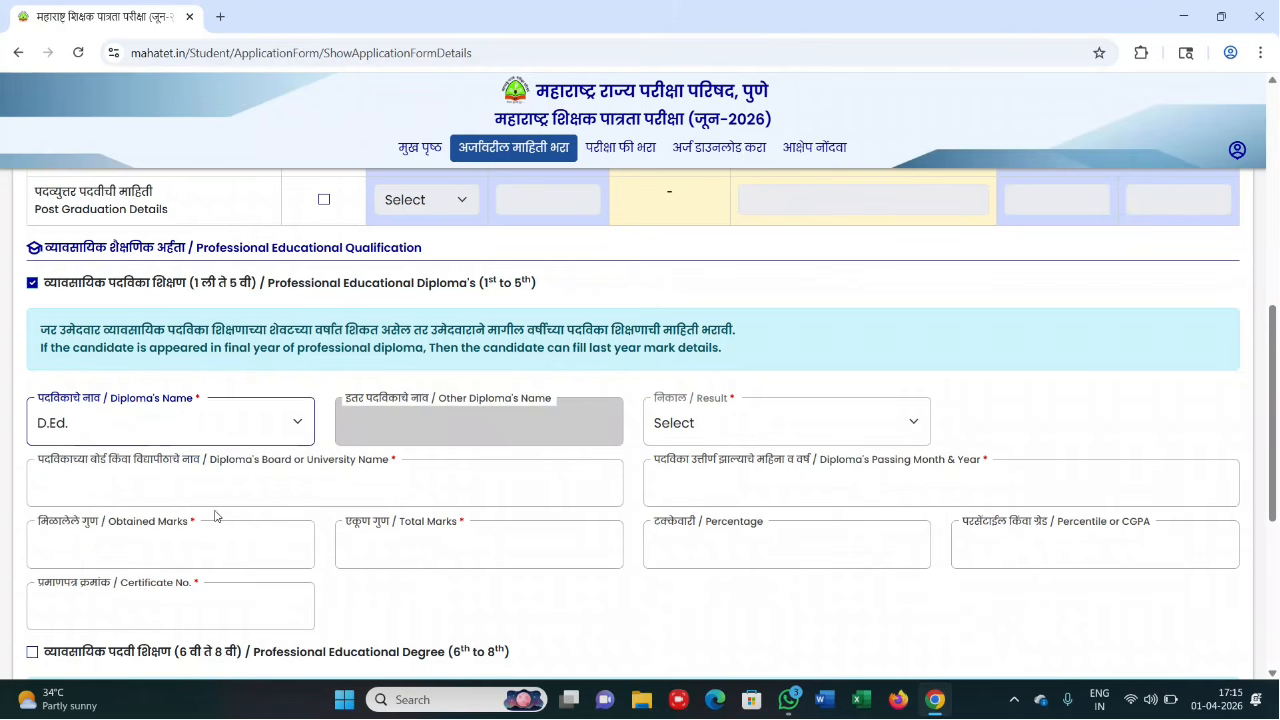
left_click(671, 424)
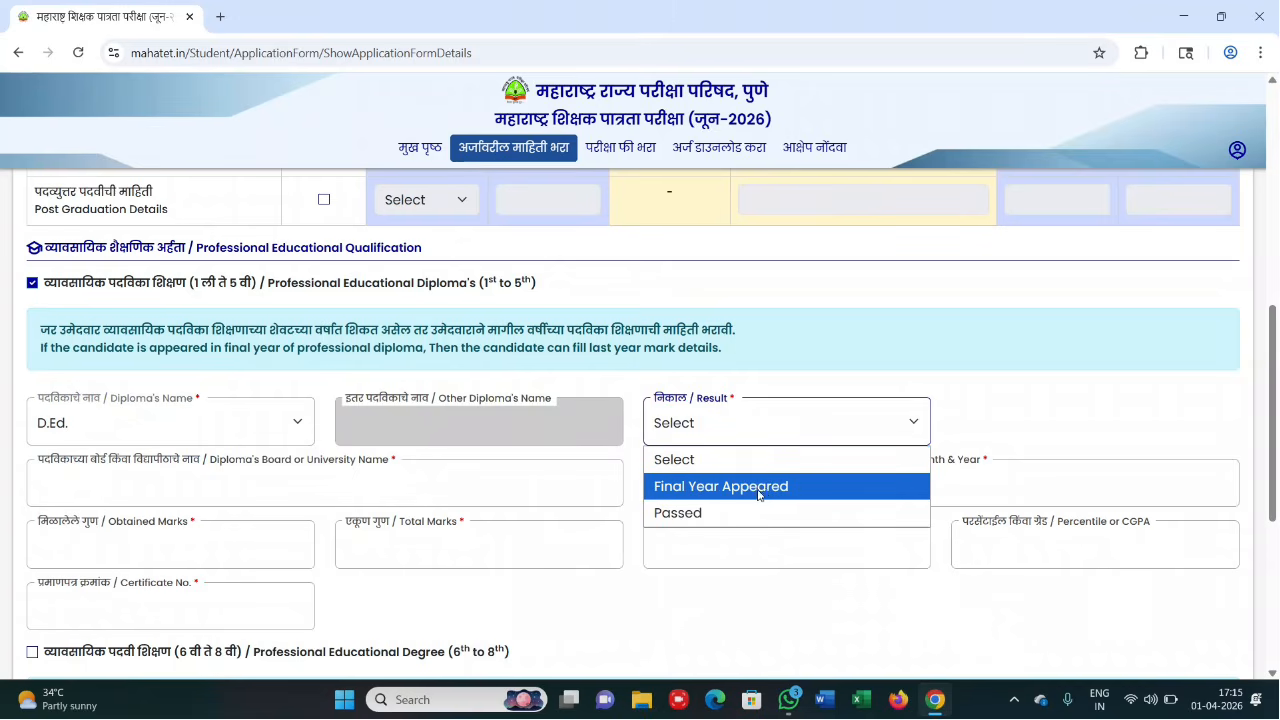
left_click(708, 510)
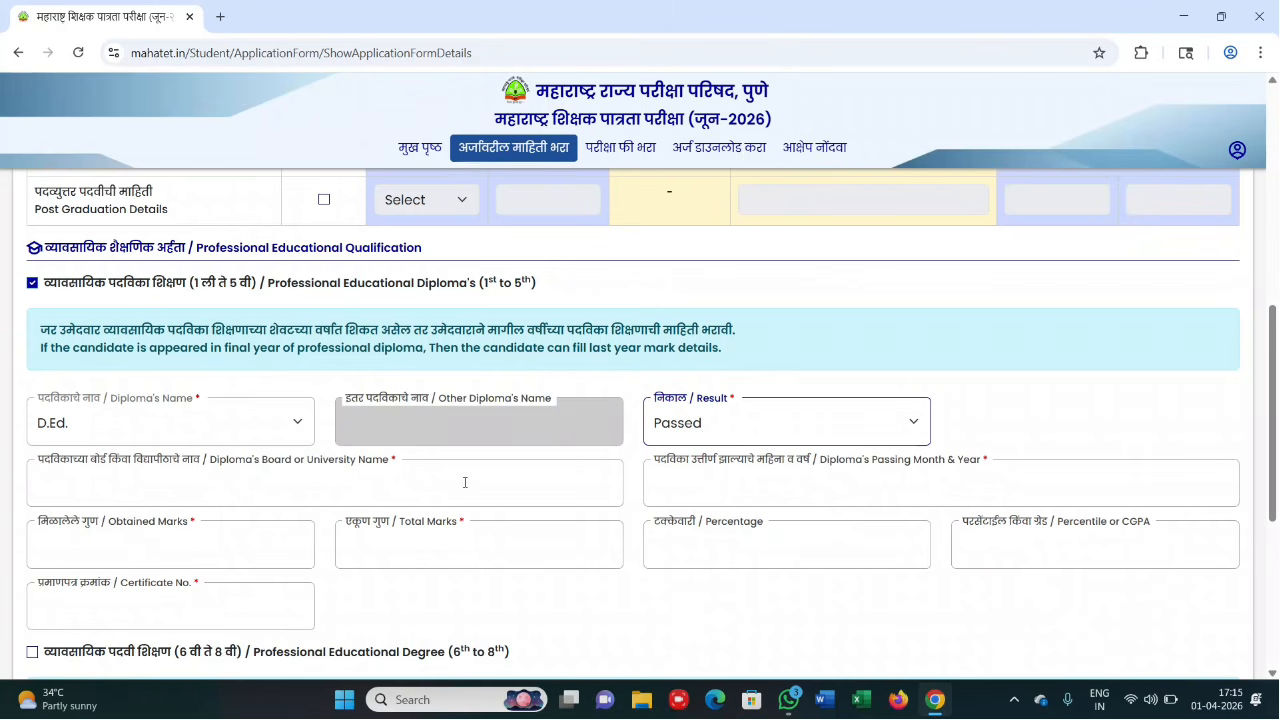
left_click(738, 482)
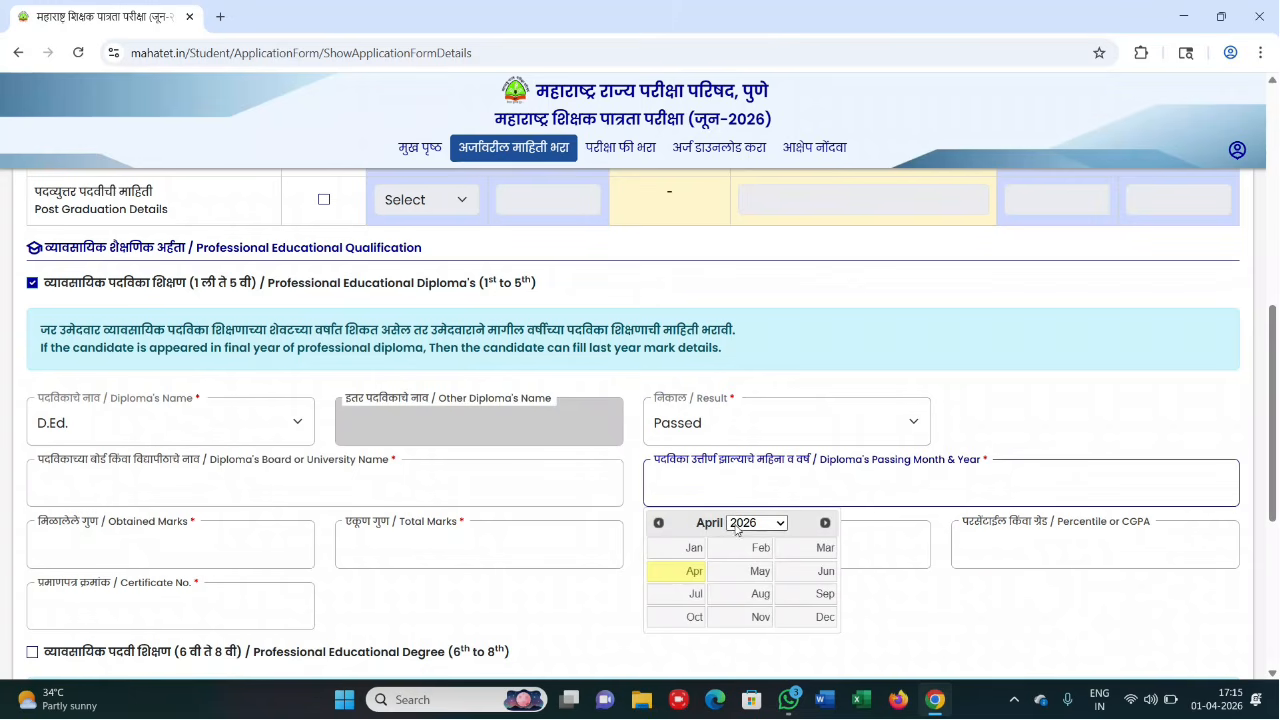
left_click(405, 627)
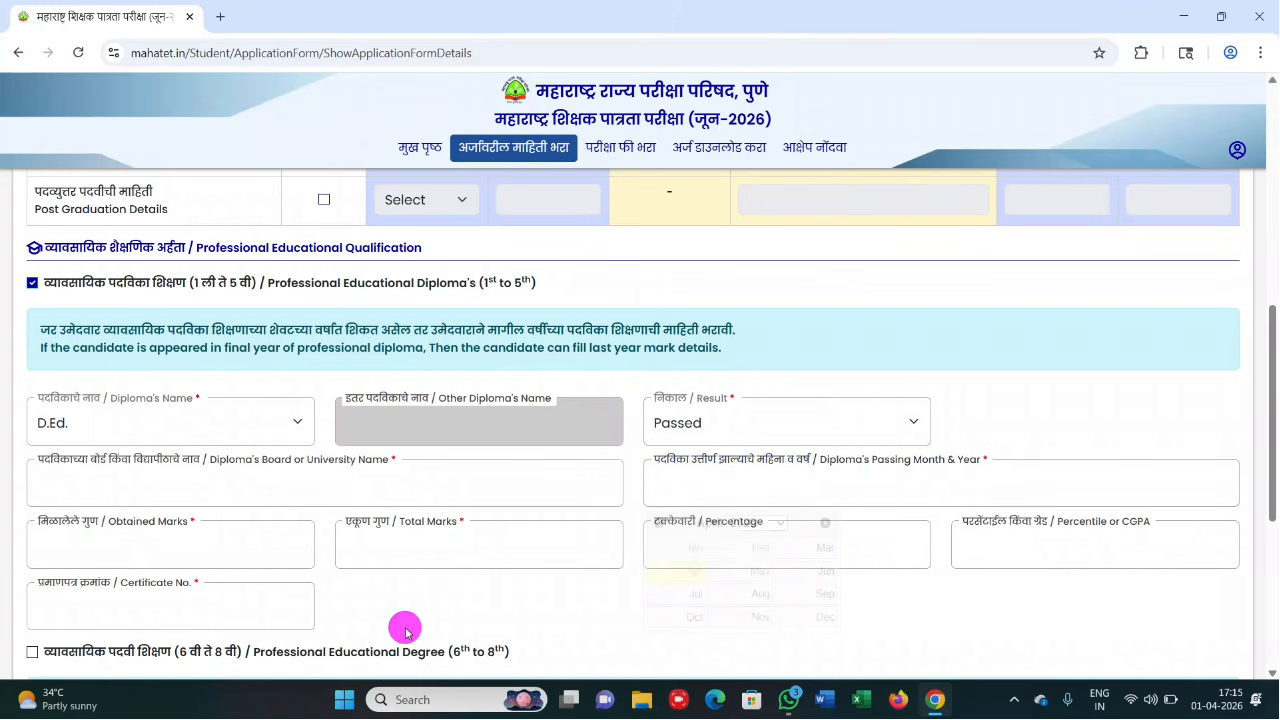
- Enter diploma total marks 1800 and obtained marks 1200
left_click(376, 542)
left_click(477, 594)
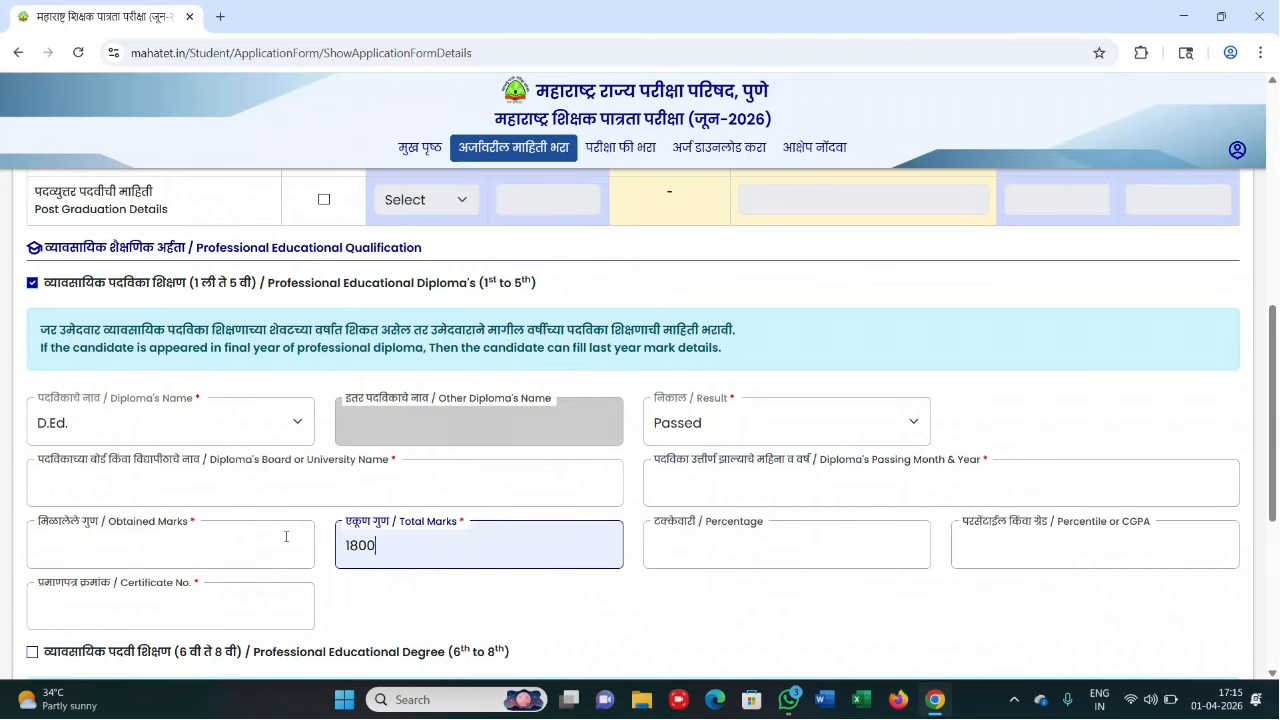
left_click(250, 546)
left_click(137, 594)
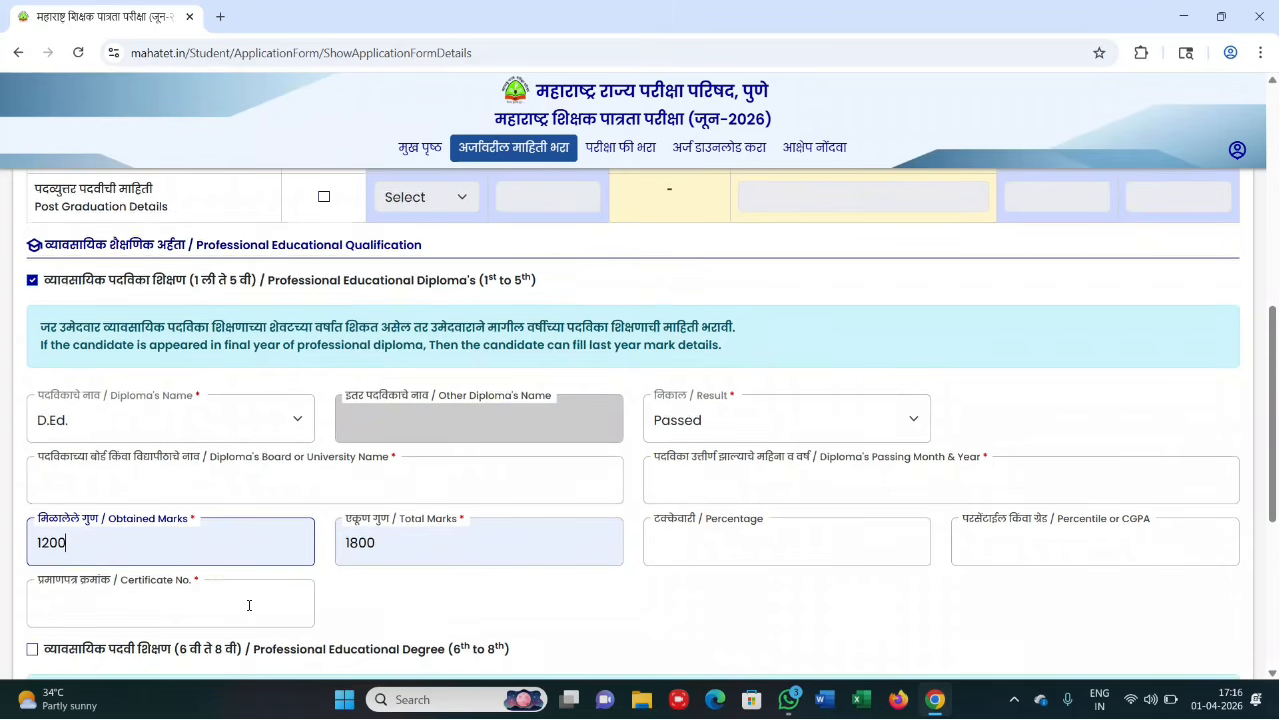
scroll(249, 605, "down", 1)
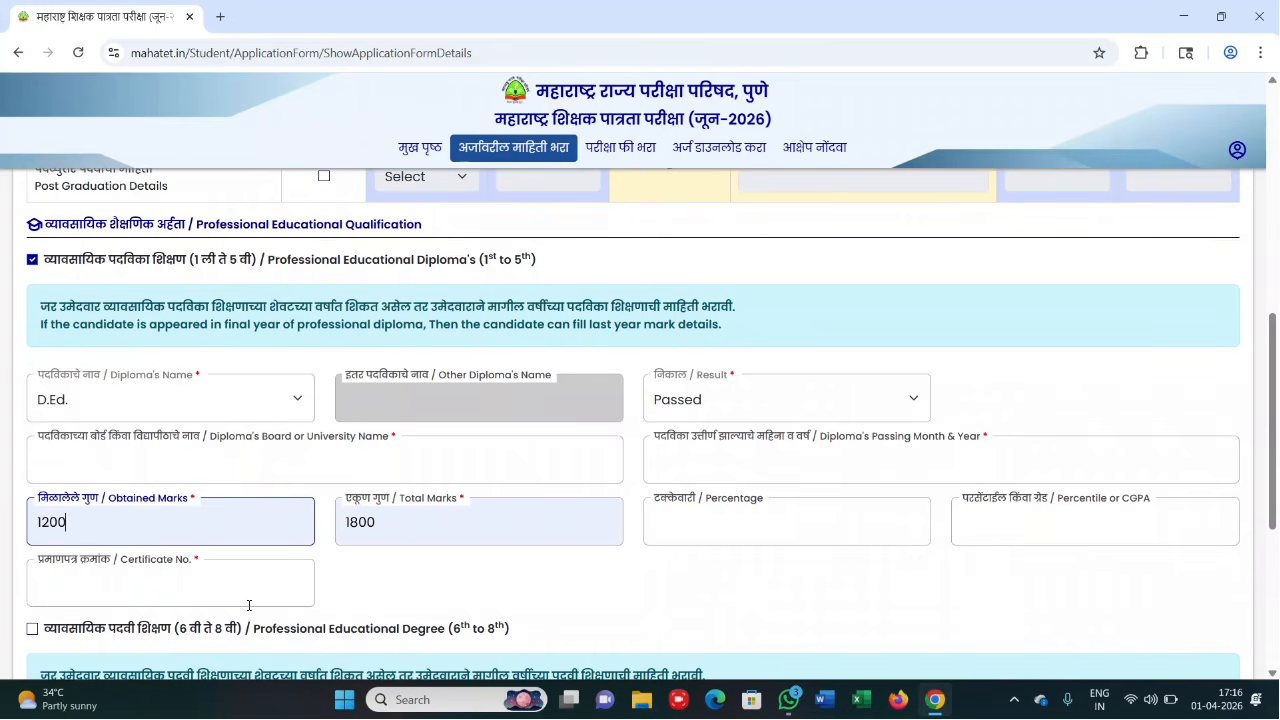
scroll(219, 550, "down", 3)
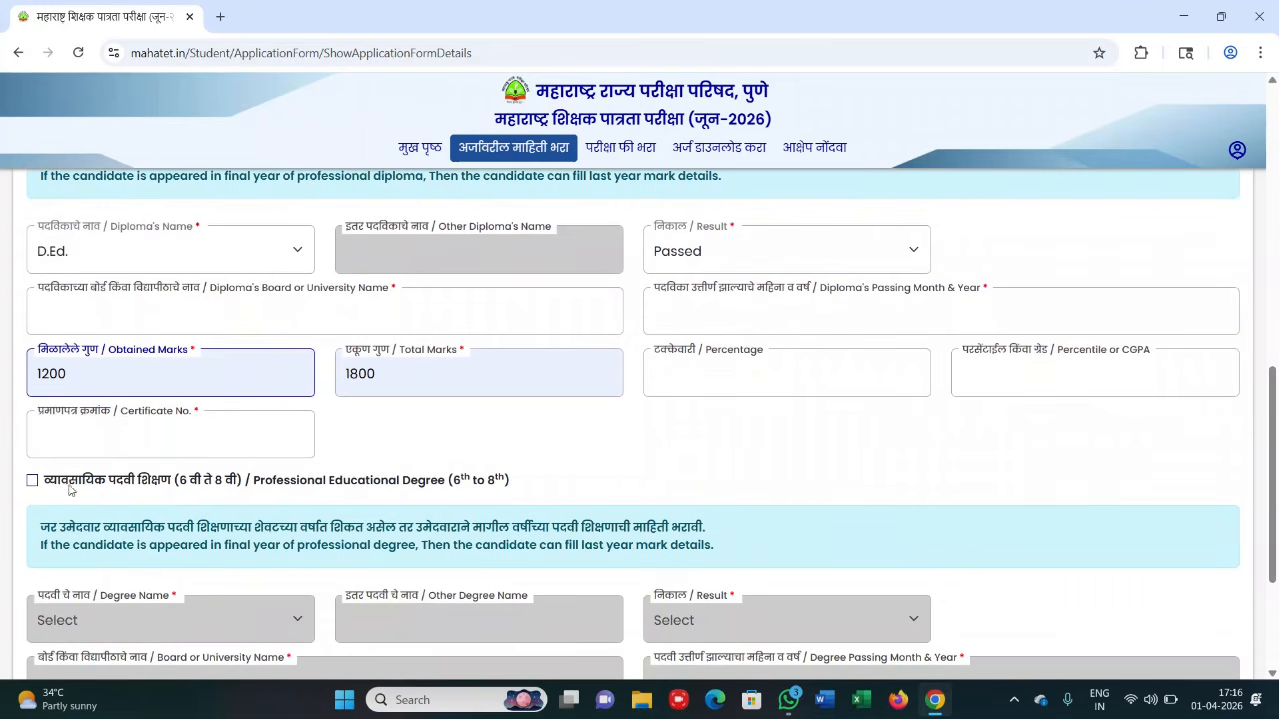
scroll(83, 422, "up", 2)
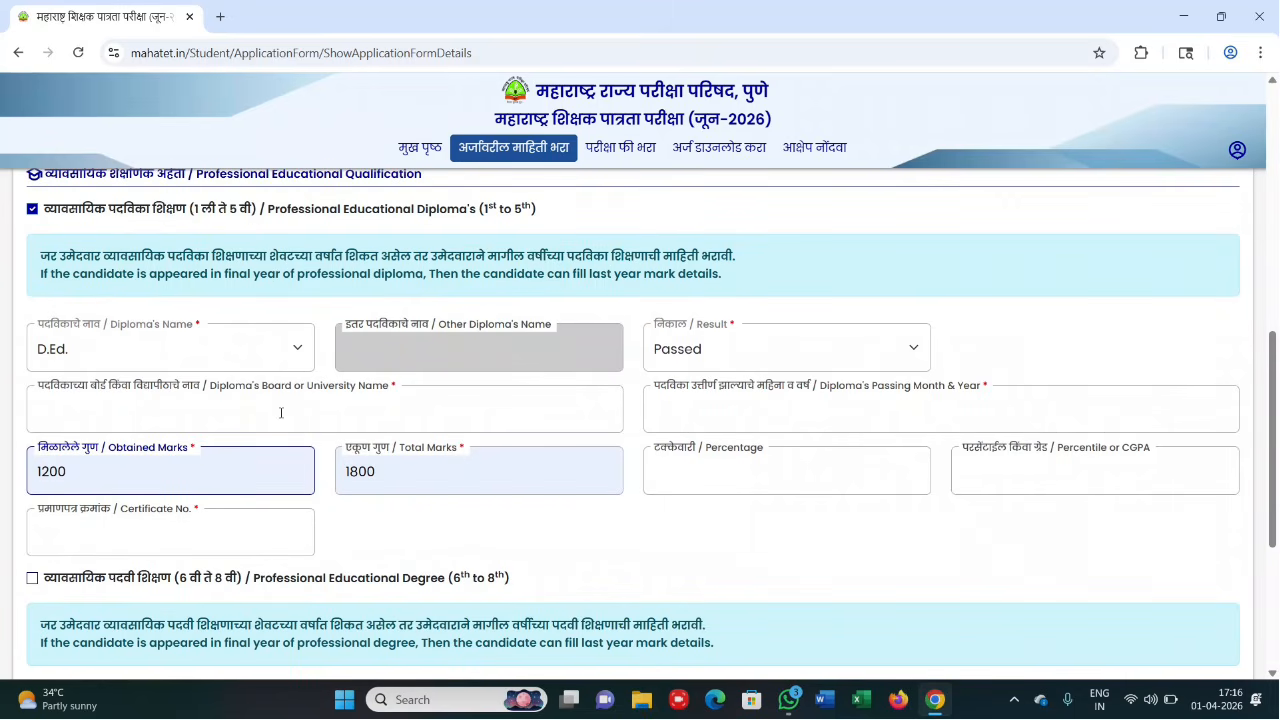
scroll(210, 480, "down", 1)
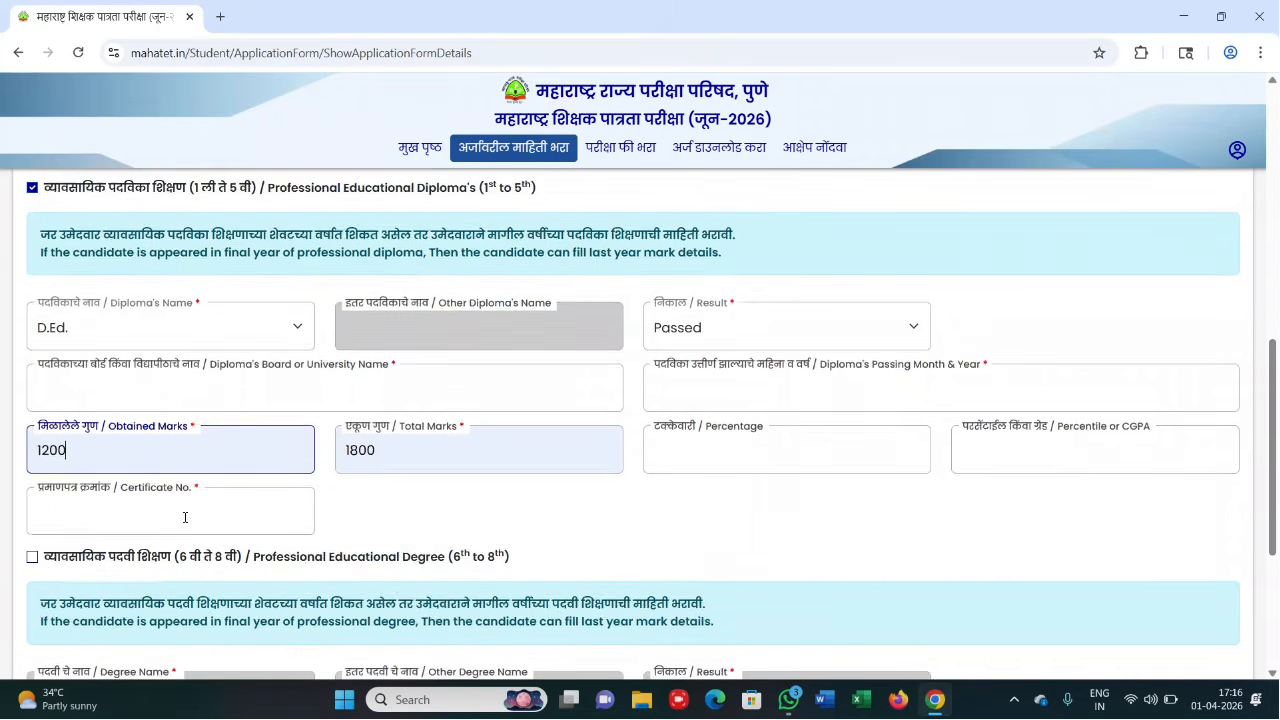
- Enable the professional degree (6th to 8th) section with B.Ed and result Passed
left_click(32, 537)
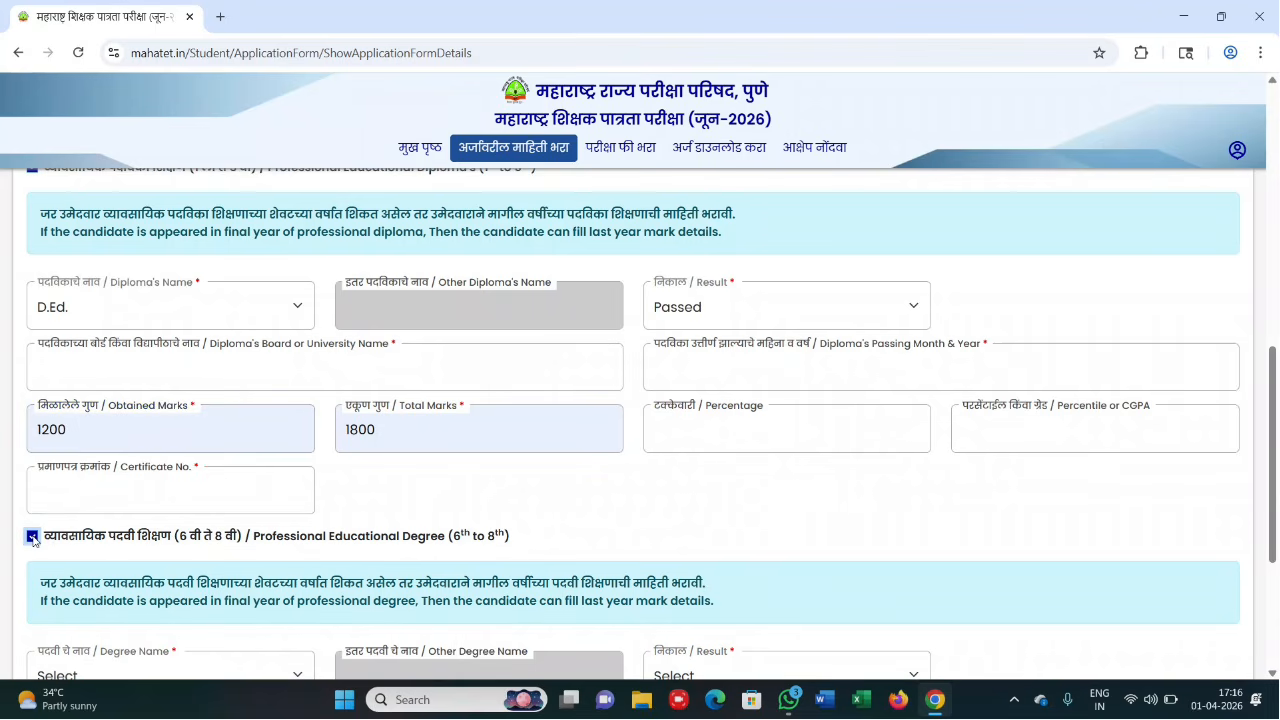
scroll(32, 537, "down", 2)
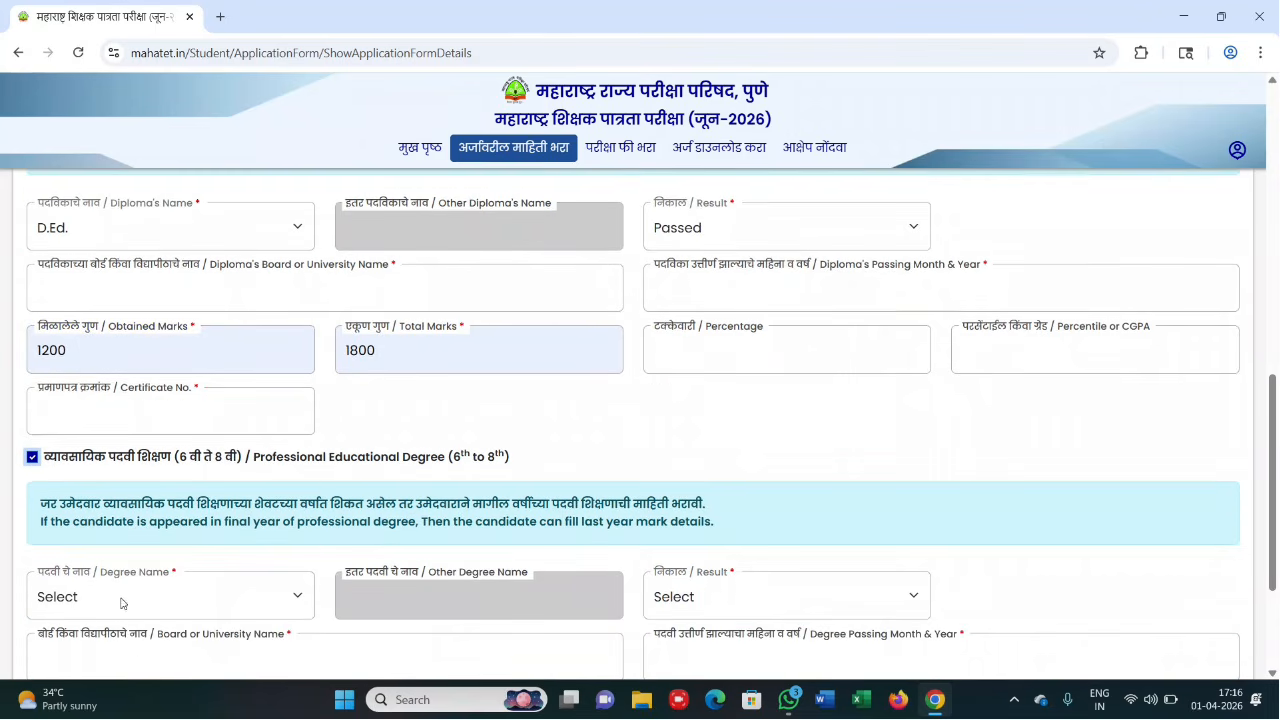
left_click(120, 598)
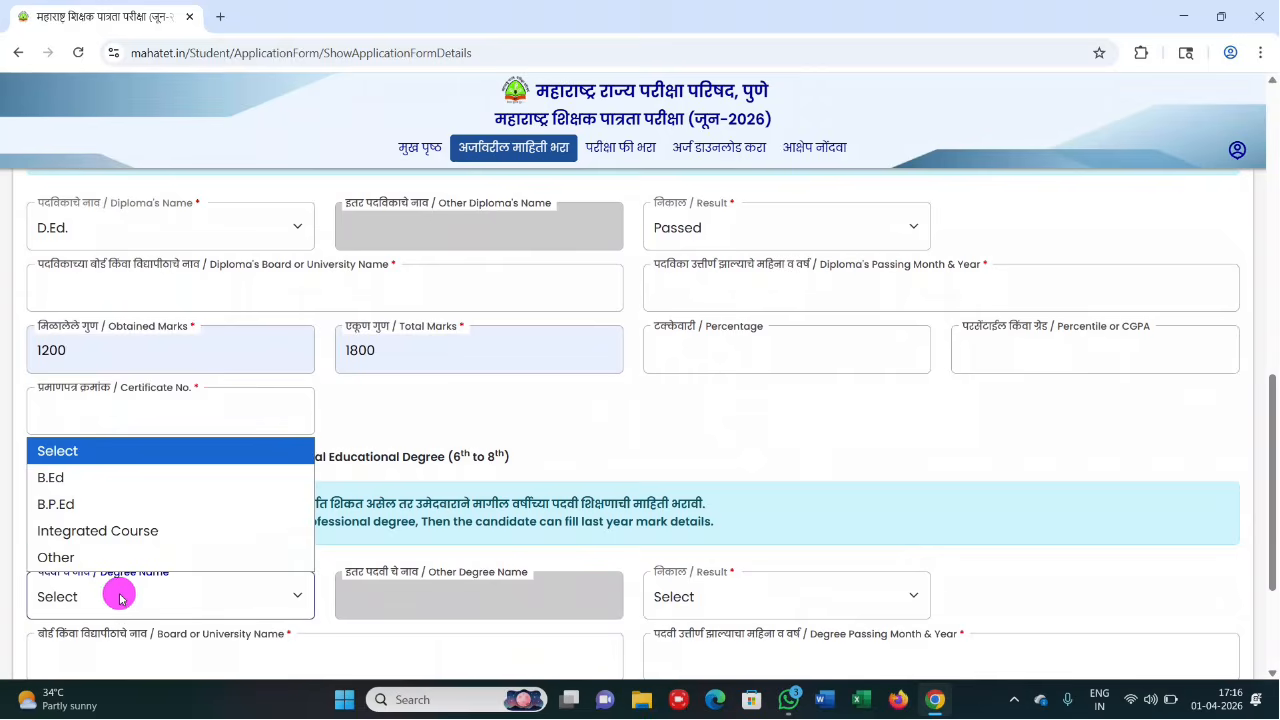
left_click(85, 485)
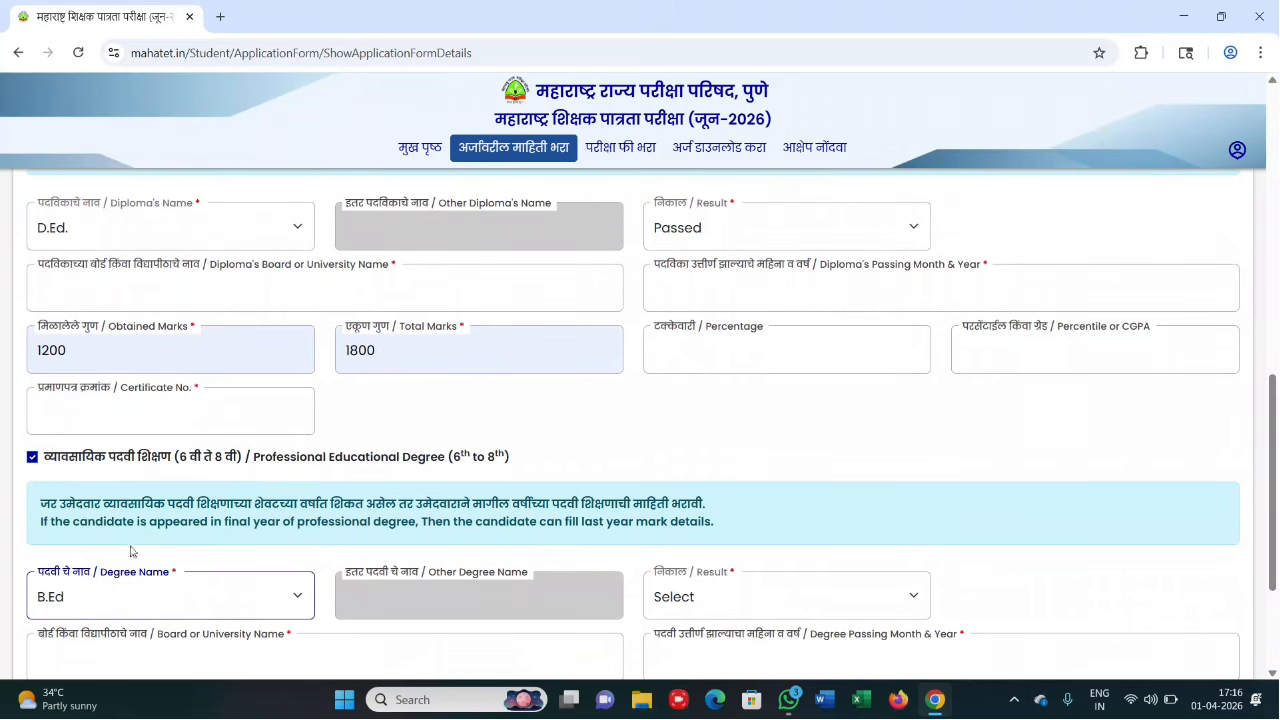
scroll(394, 627, "down", 1)
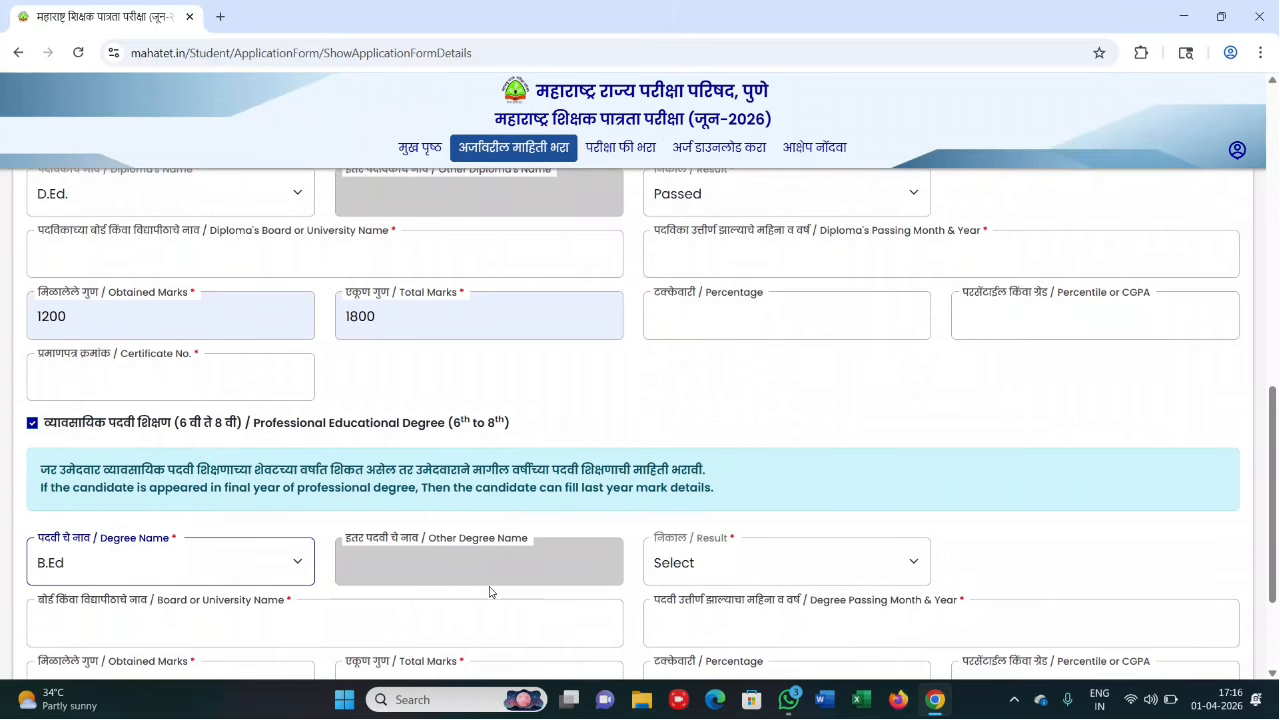
left_click(720, 565)
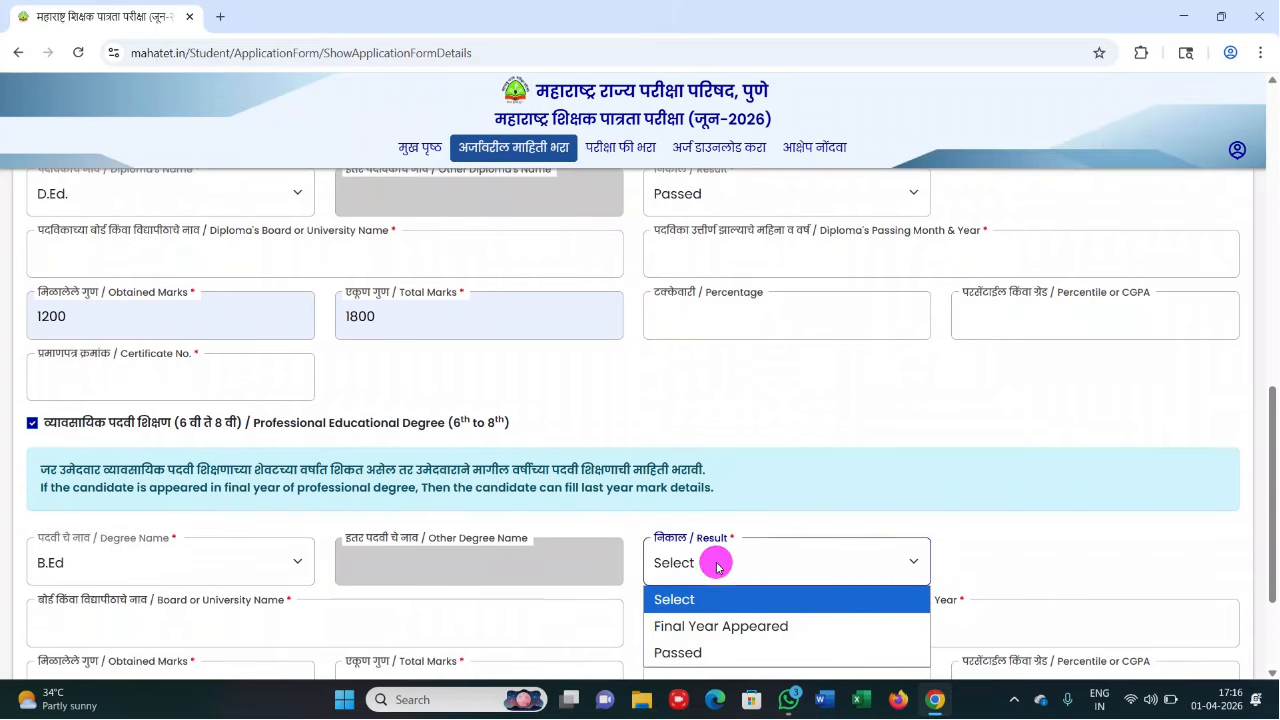
left_click(709, 652)
scroll(709, 650, "down", 1)
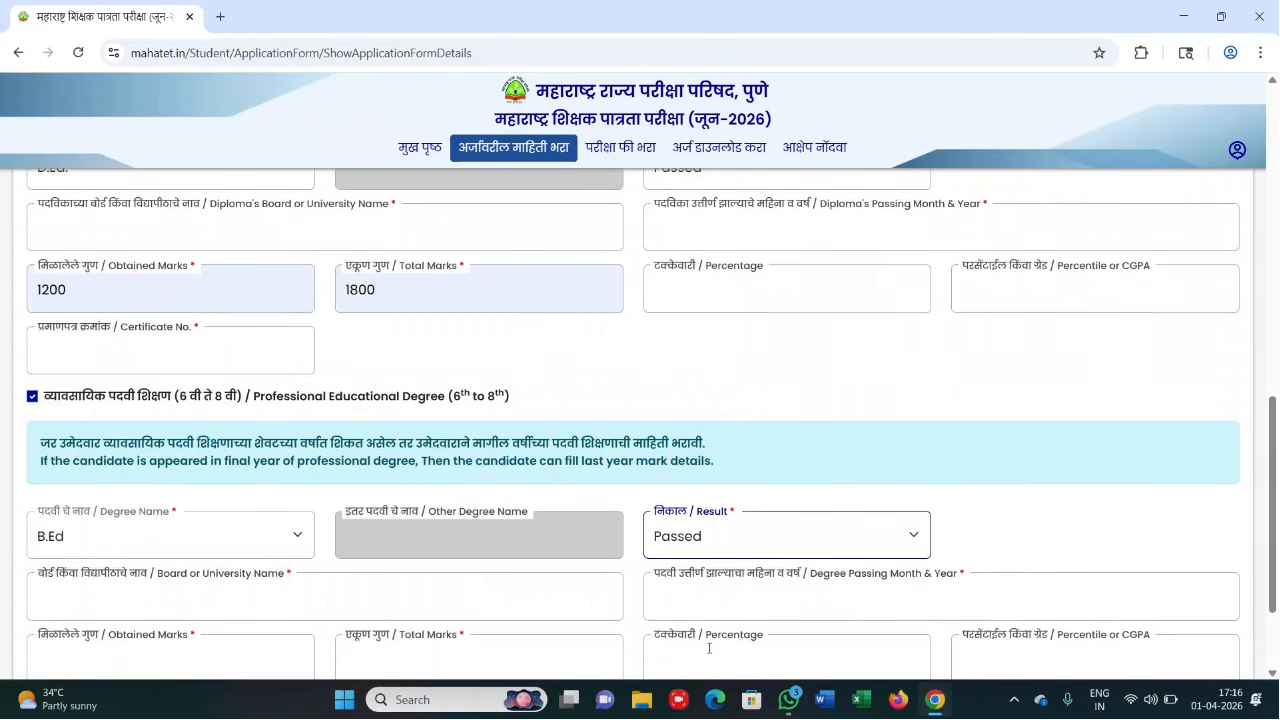
scroll(709, 648, "down", 1)
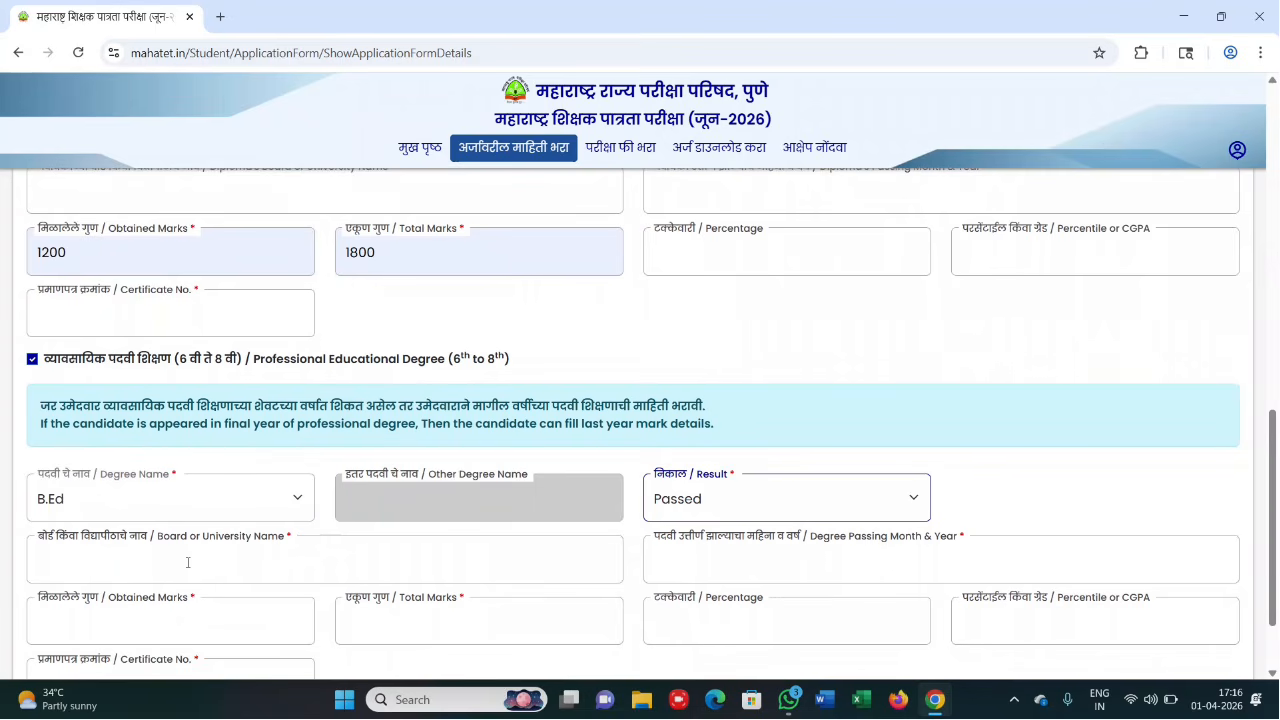
left_click(795, 563)
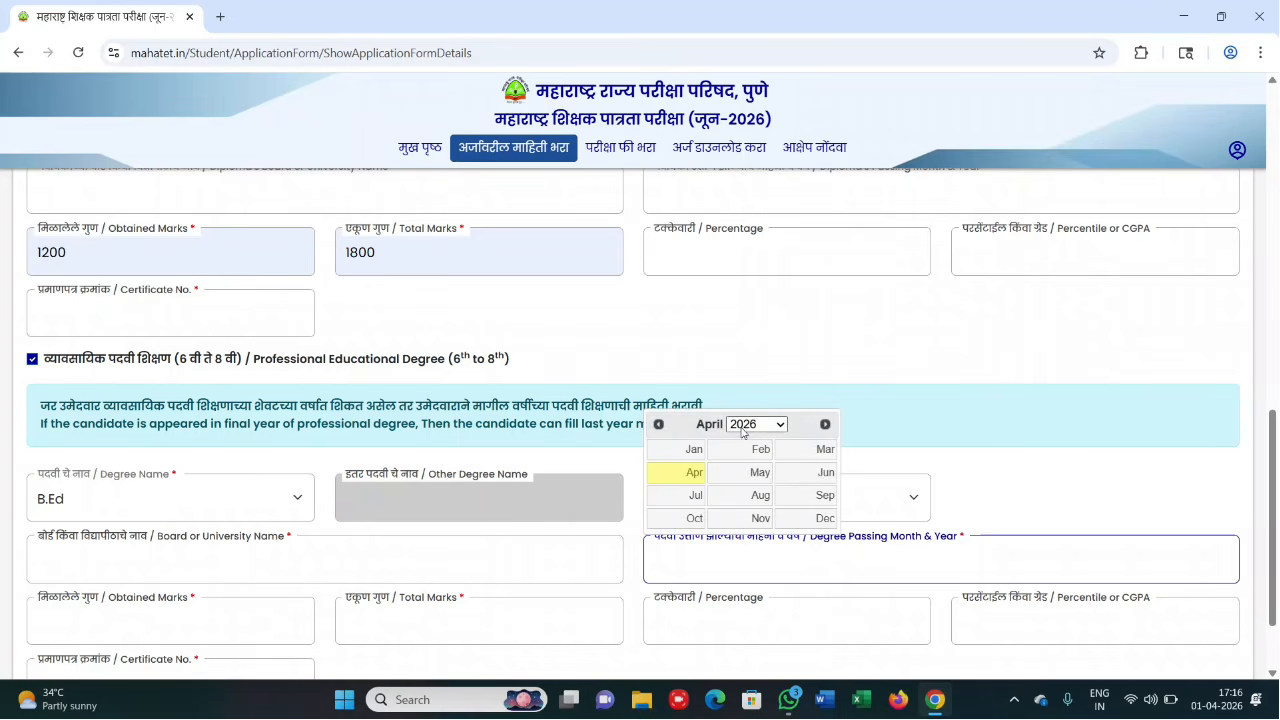
left_click(684, 574)
- Enter degree obtained marks 1000 and total marks 1800, correcting a typo
left_click(151, 625)
type("1000")
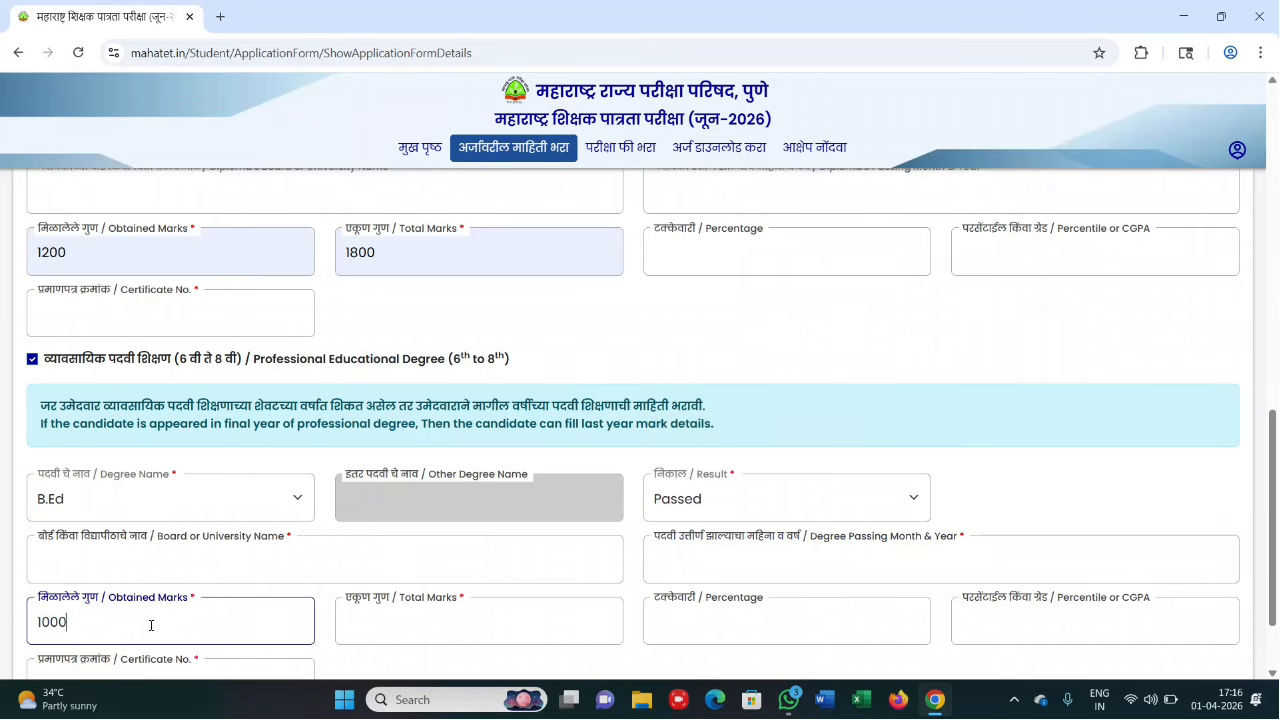
left_click(479, 624)
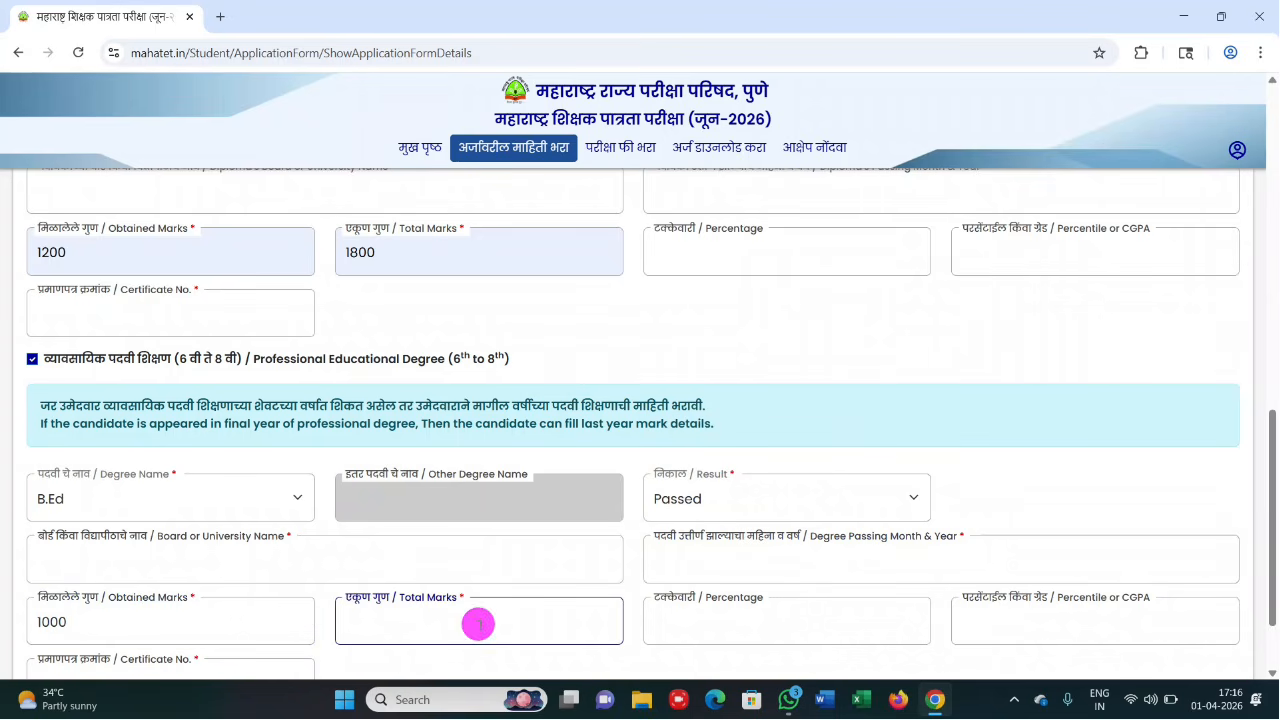
type("1888")
key("BackSpace")
key("BackSpace")
type("00")
scroll(857, 629, "down", 1)
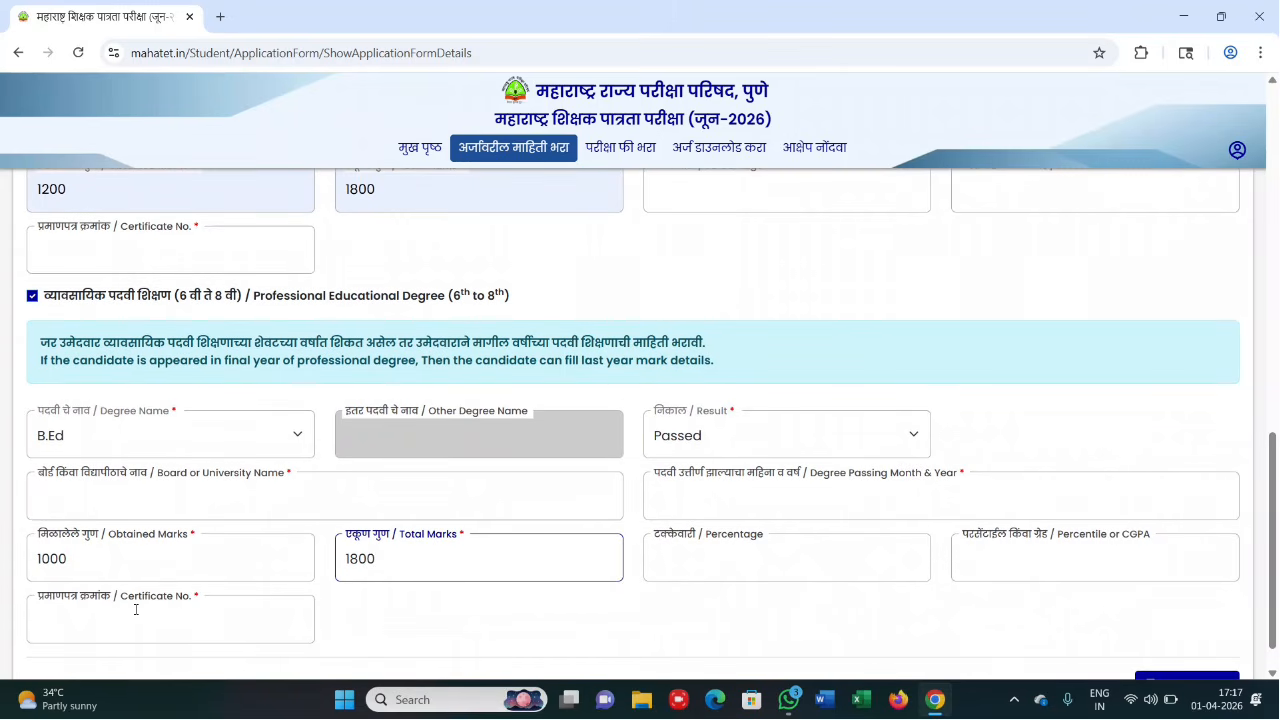
- Save the education information with Save & Next
left_click(573, 31)
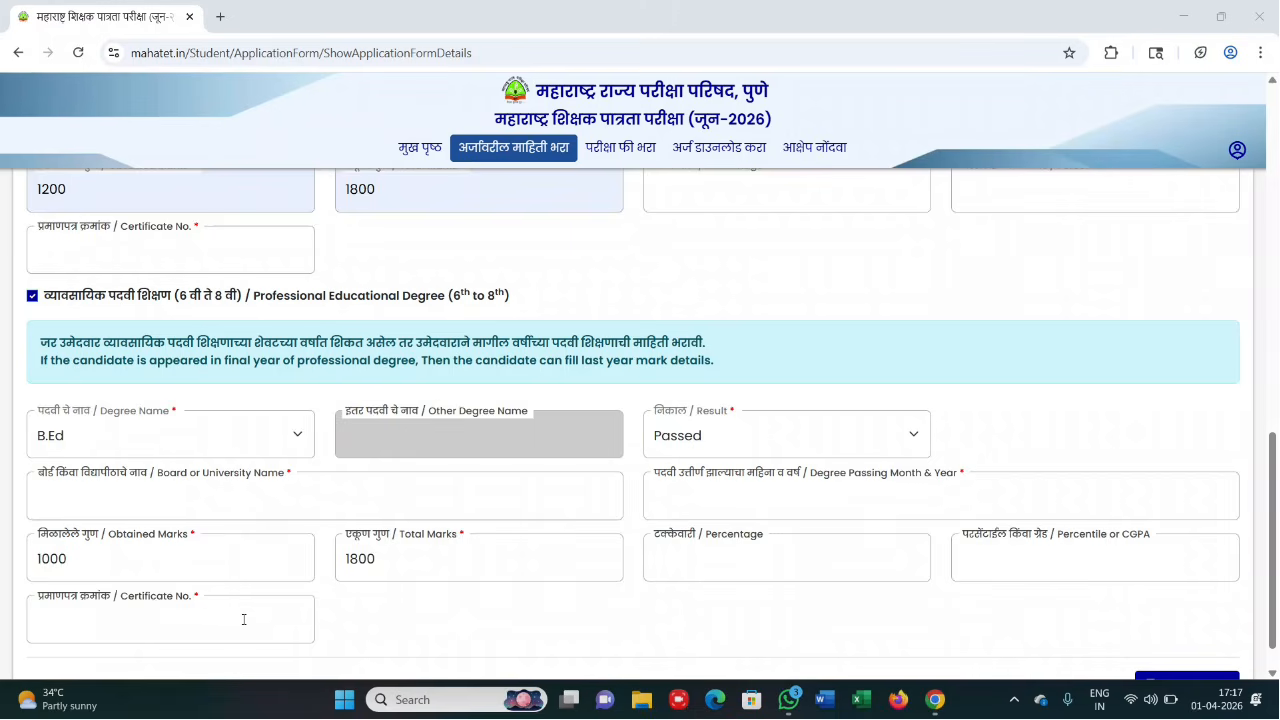
scroll(243, 619, "down", 1)
scroll(370, 378, "up", 2)
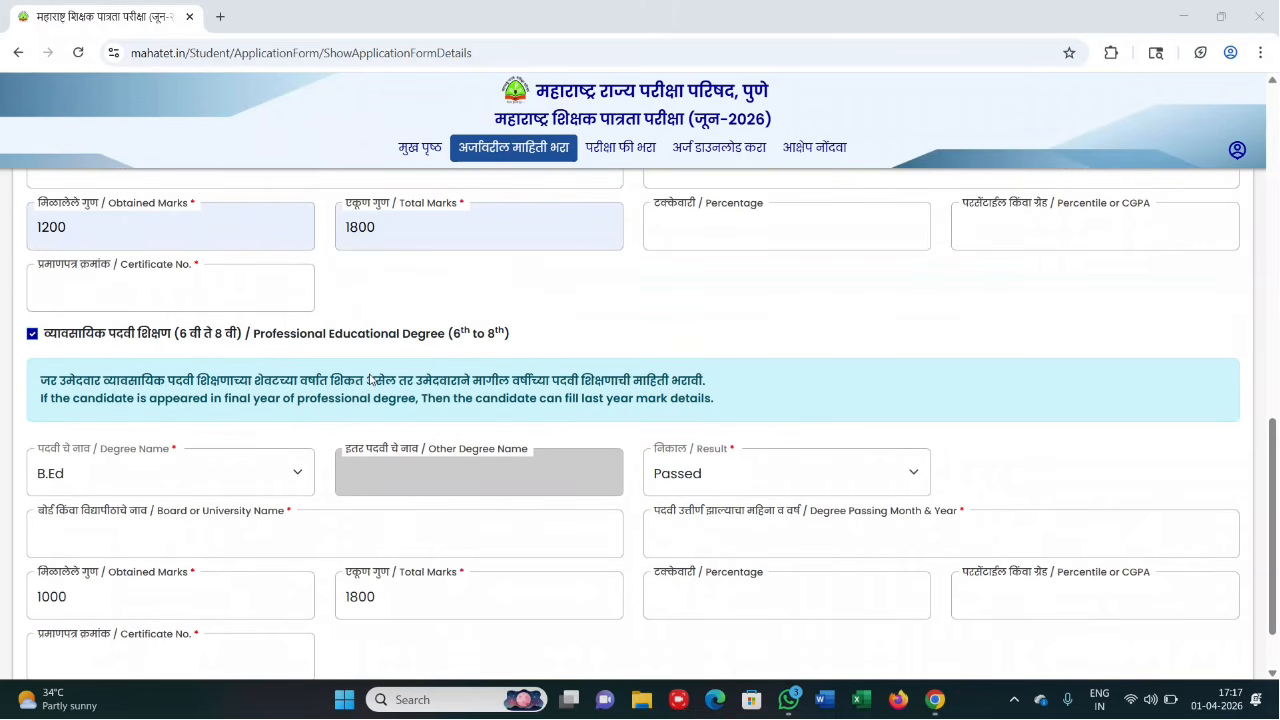
scroll(594, 434, "down", 2)
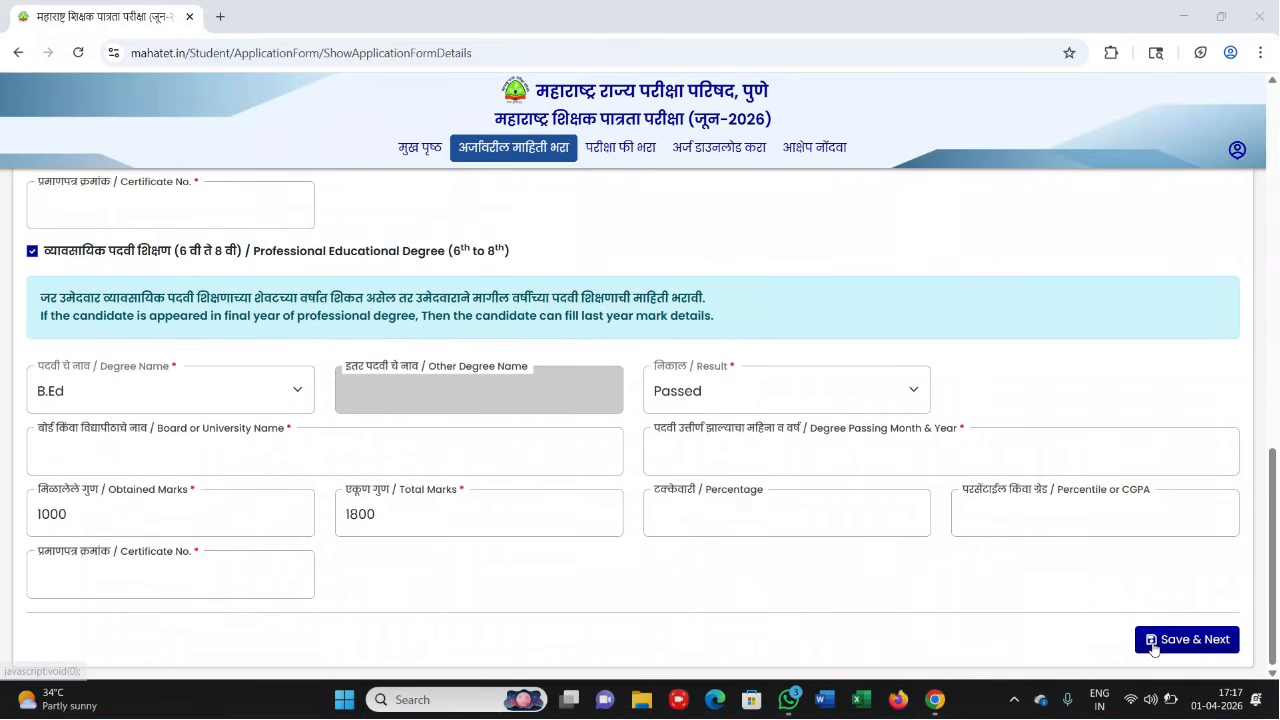
- Go to Exam Information, pick Ahilyanagar as exam centre district and Paper I (Std. 1st to 5th)
left_click(575, 30)
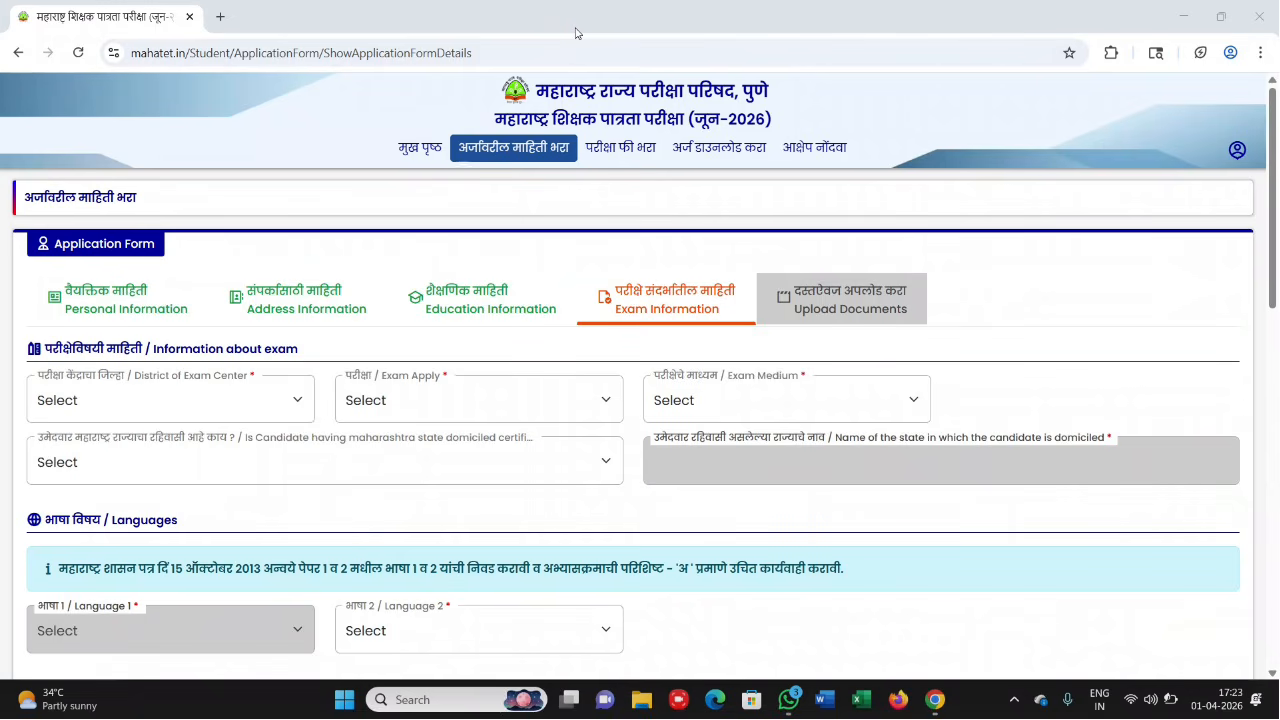
left_click(259, 400)
scroll(126, 155, "down", 5)
scroll(125, 145, "up", 5)
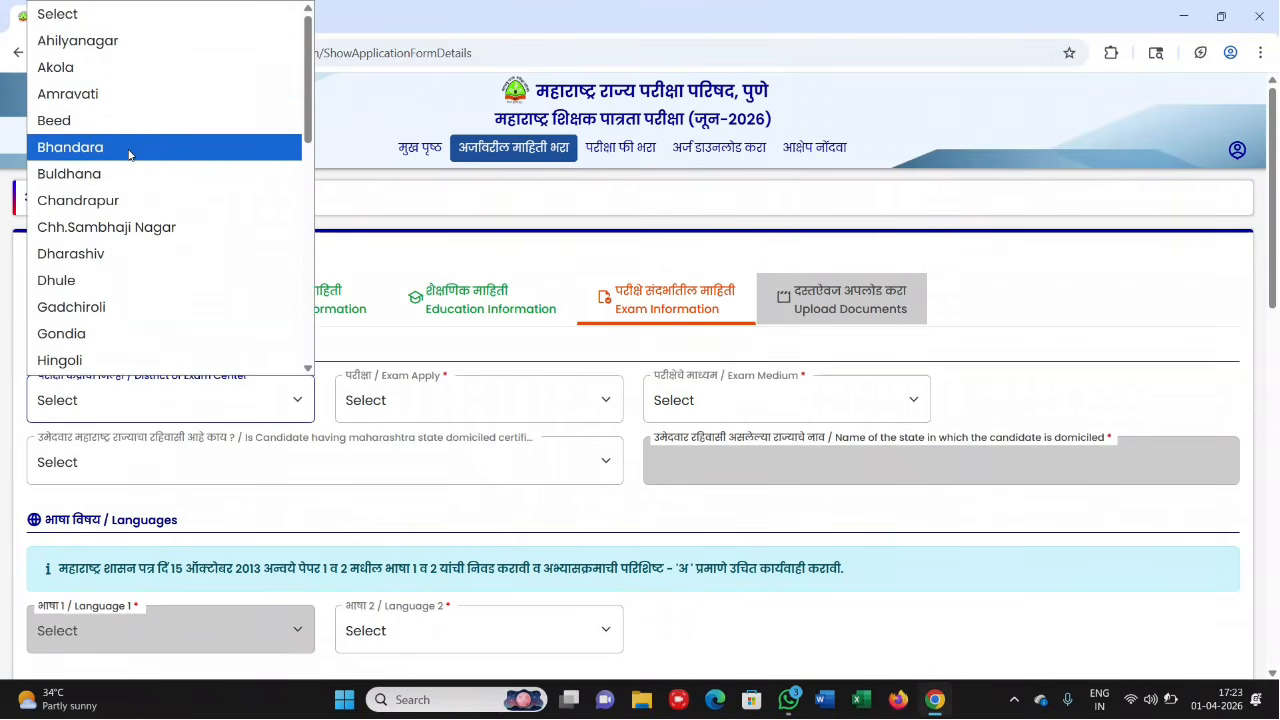
left_click(92, 44)
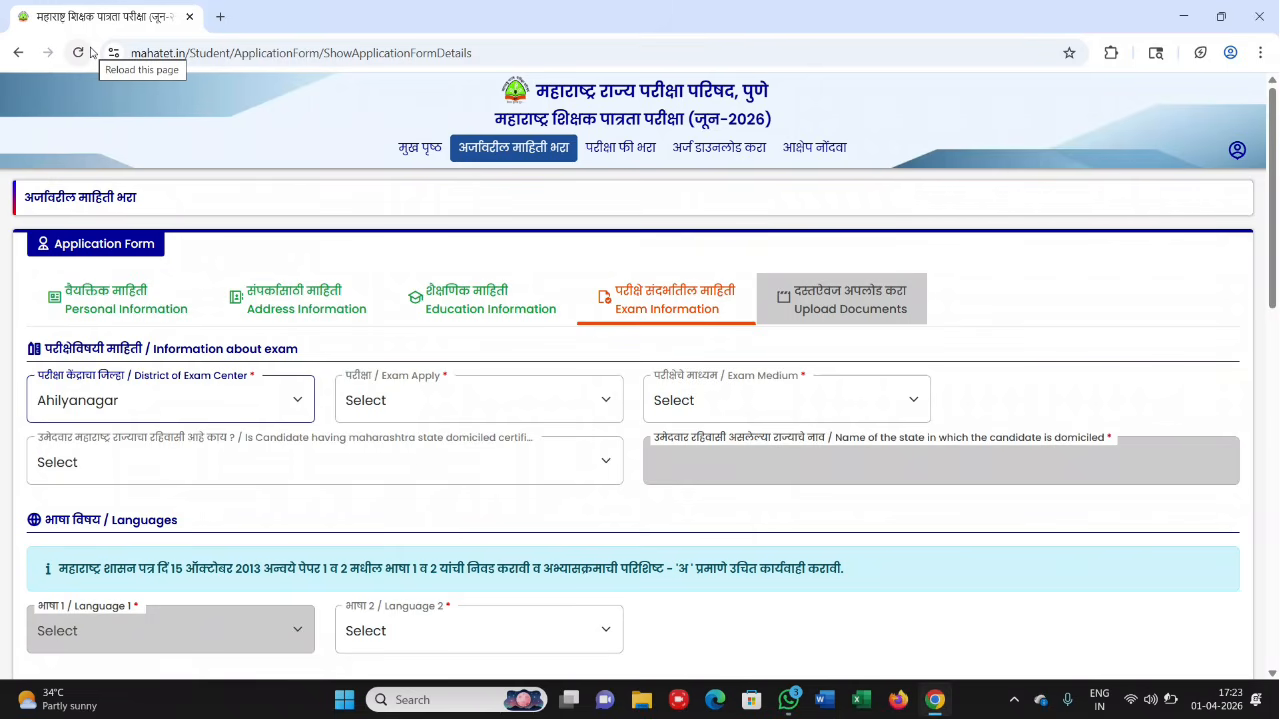
left_click(401, 401)
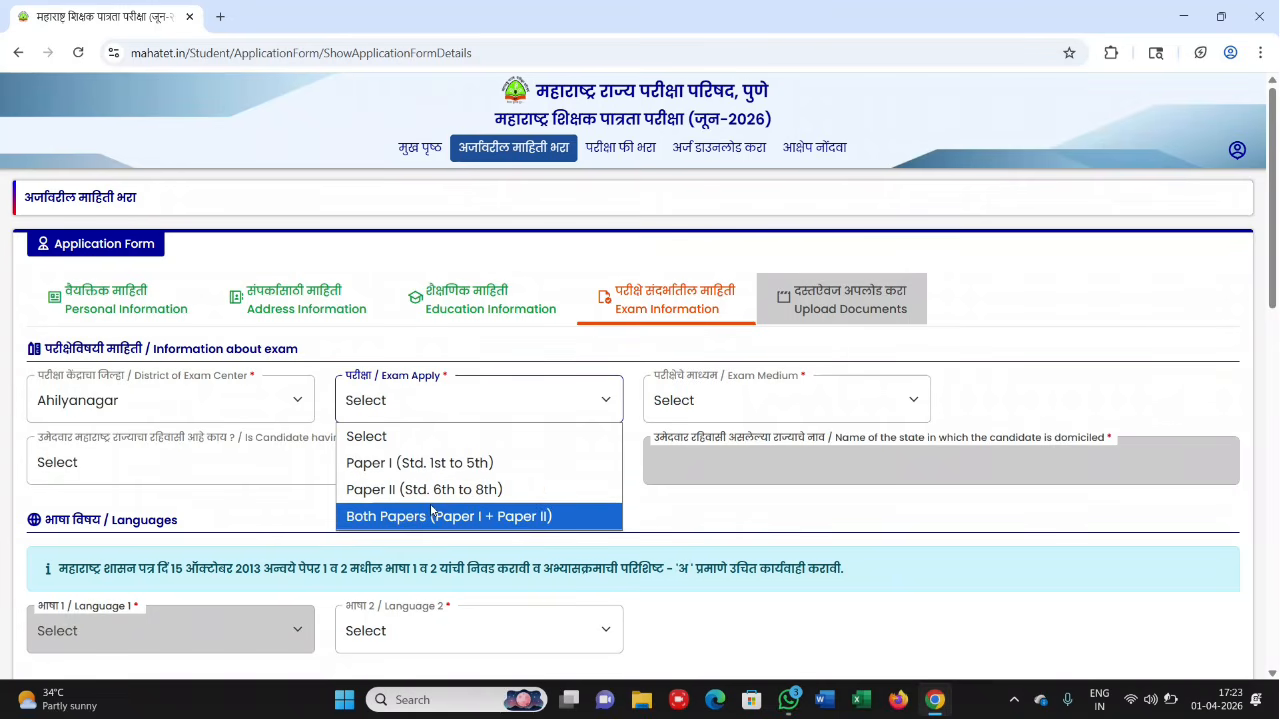
left_click(436, 464)
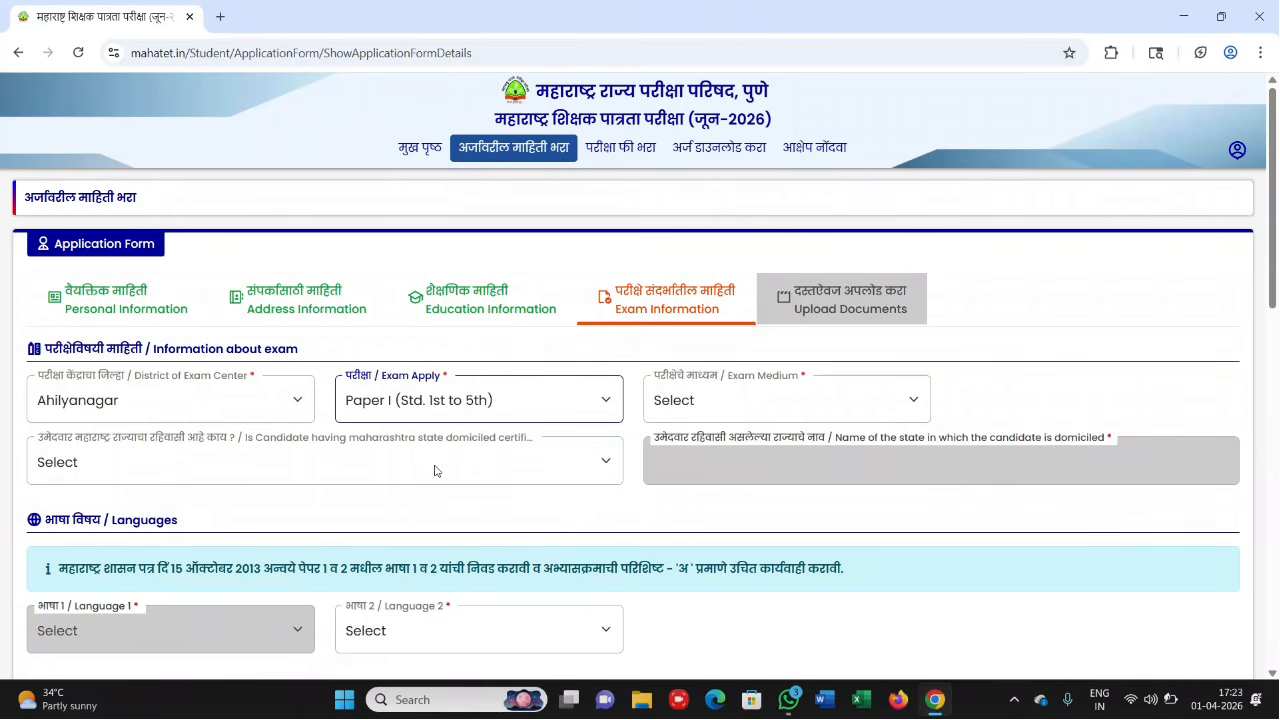
- Set exam medium to Hindi and second language to Marathi
left_click(710, 404)
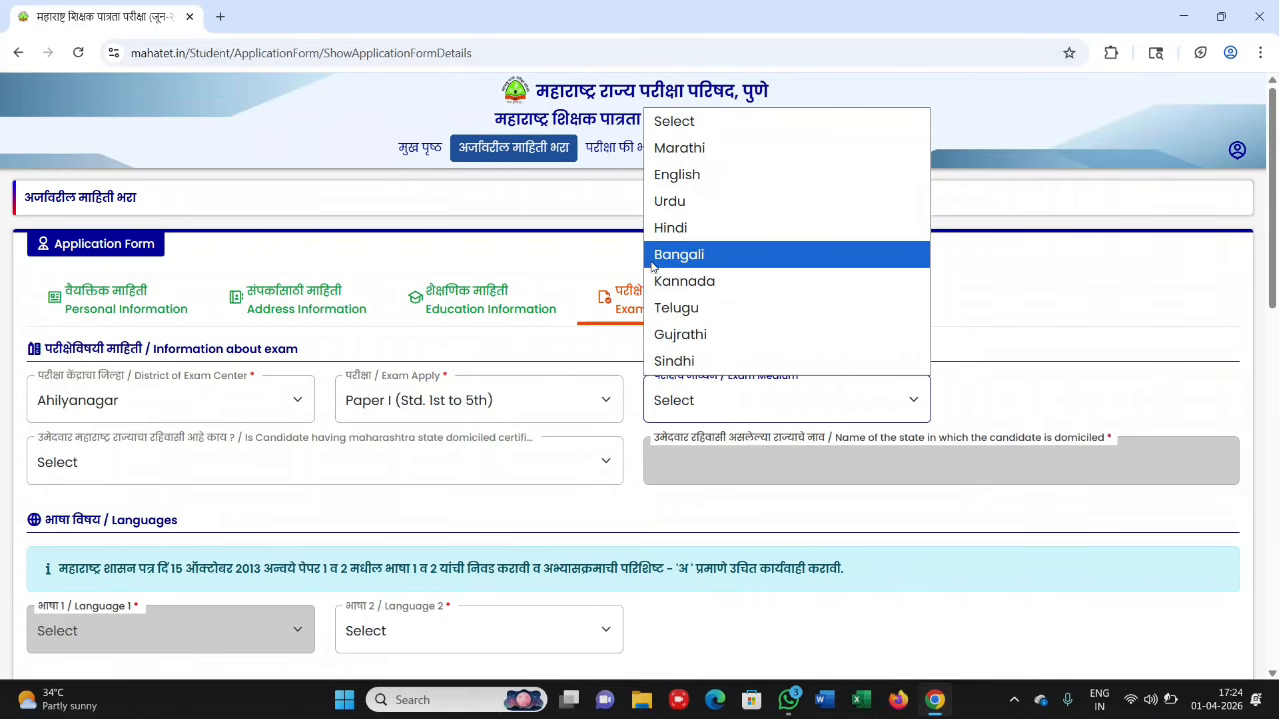
left_click(684, 150)
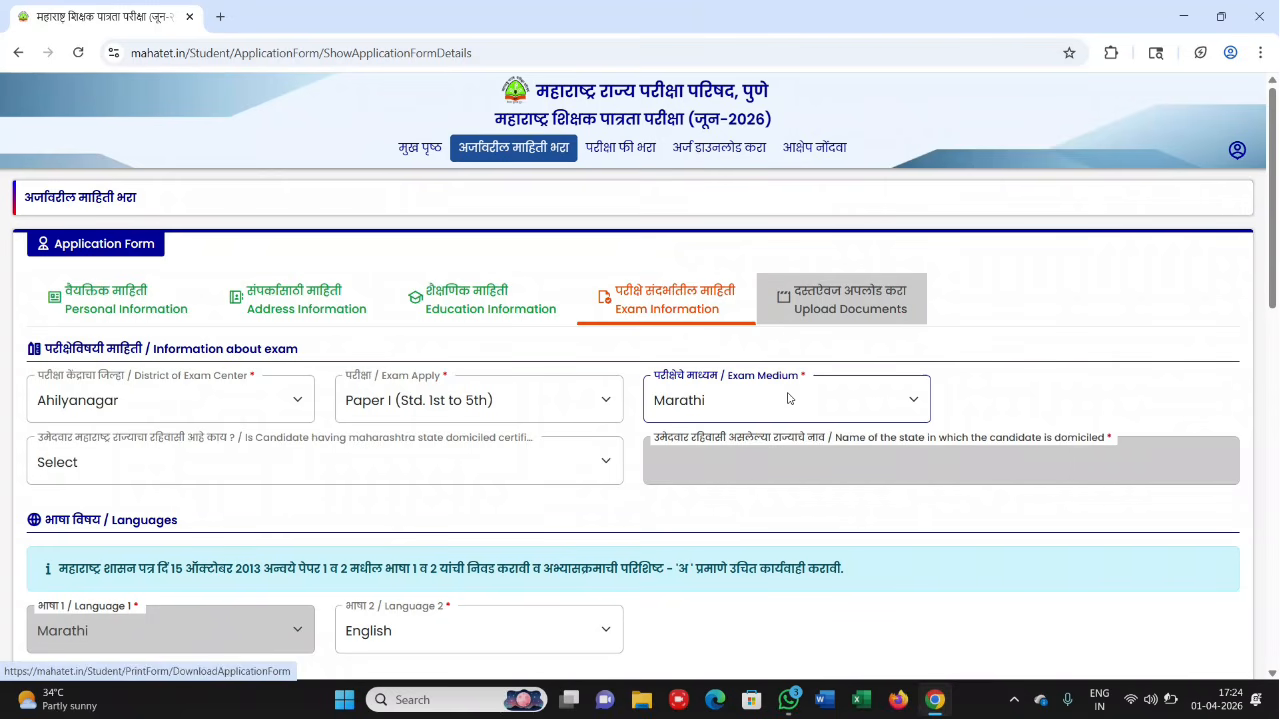
scroll(670, 422, "down", 1)
scroll(670, 422, "down", 1)
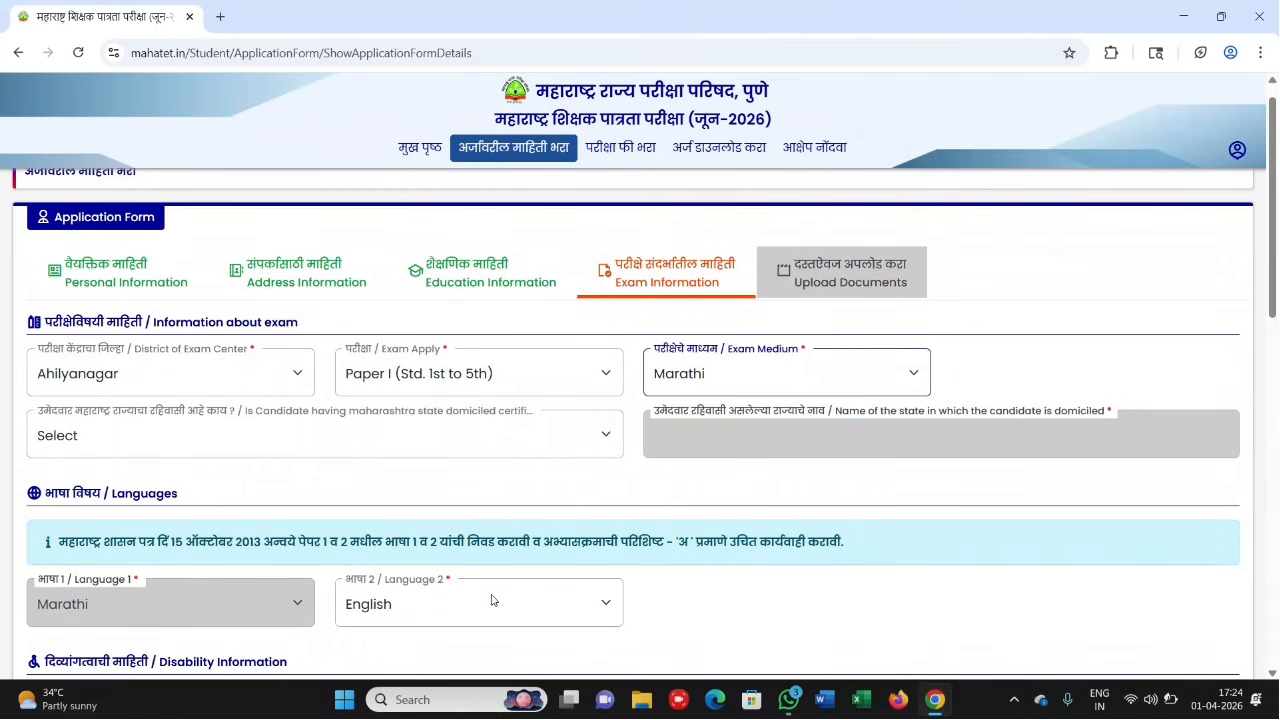
left_click(366, 604)
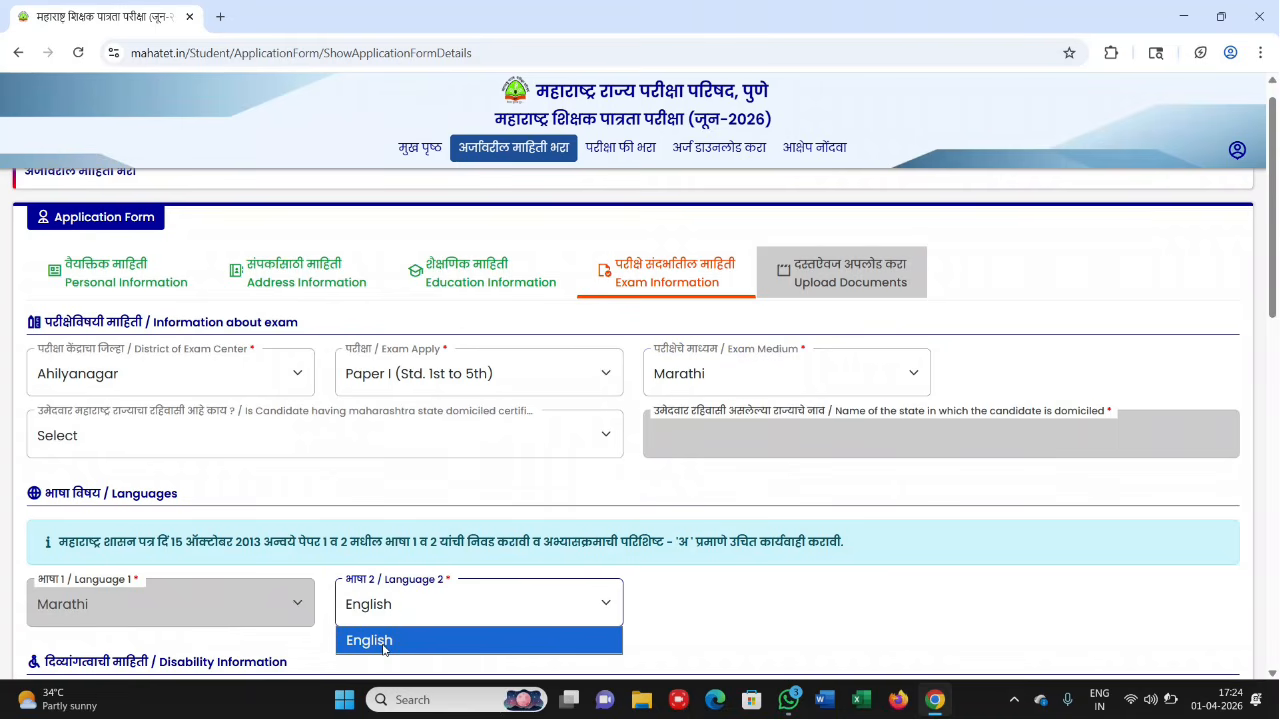
left_click(383, 649)
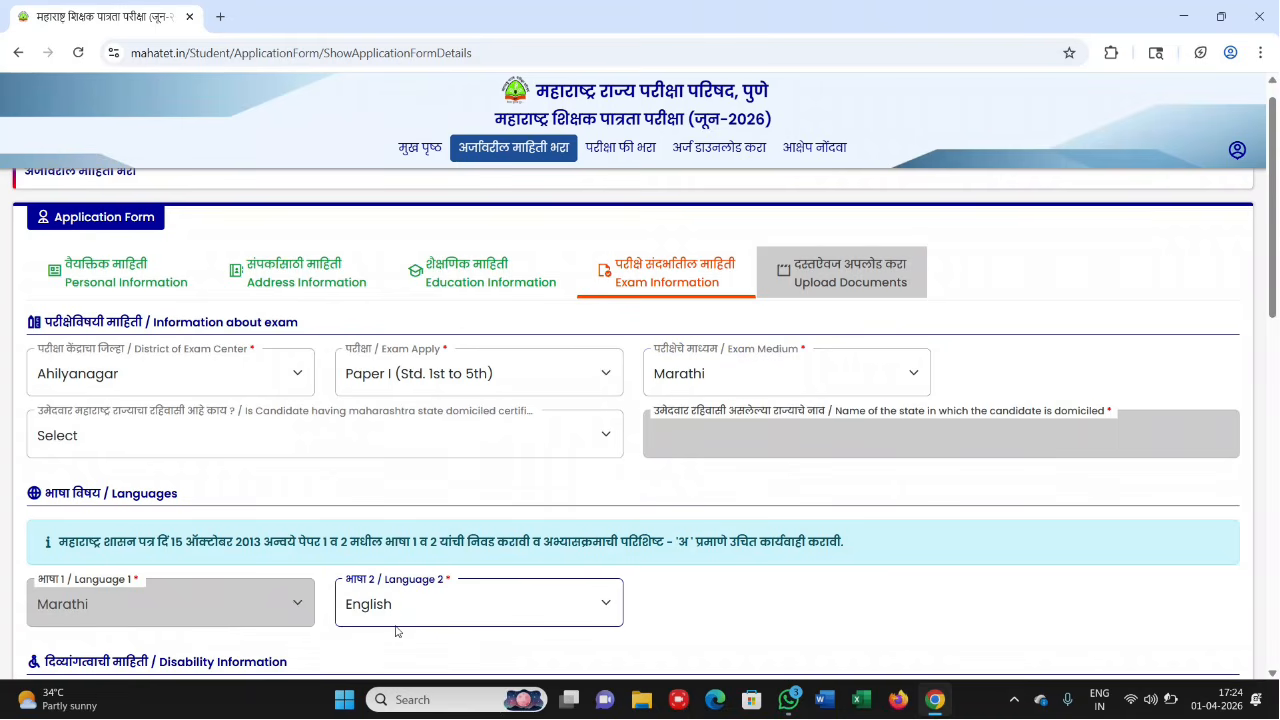
left_click(718, 375)
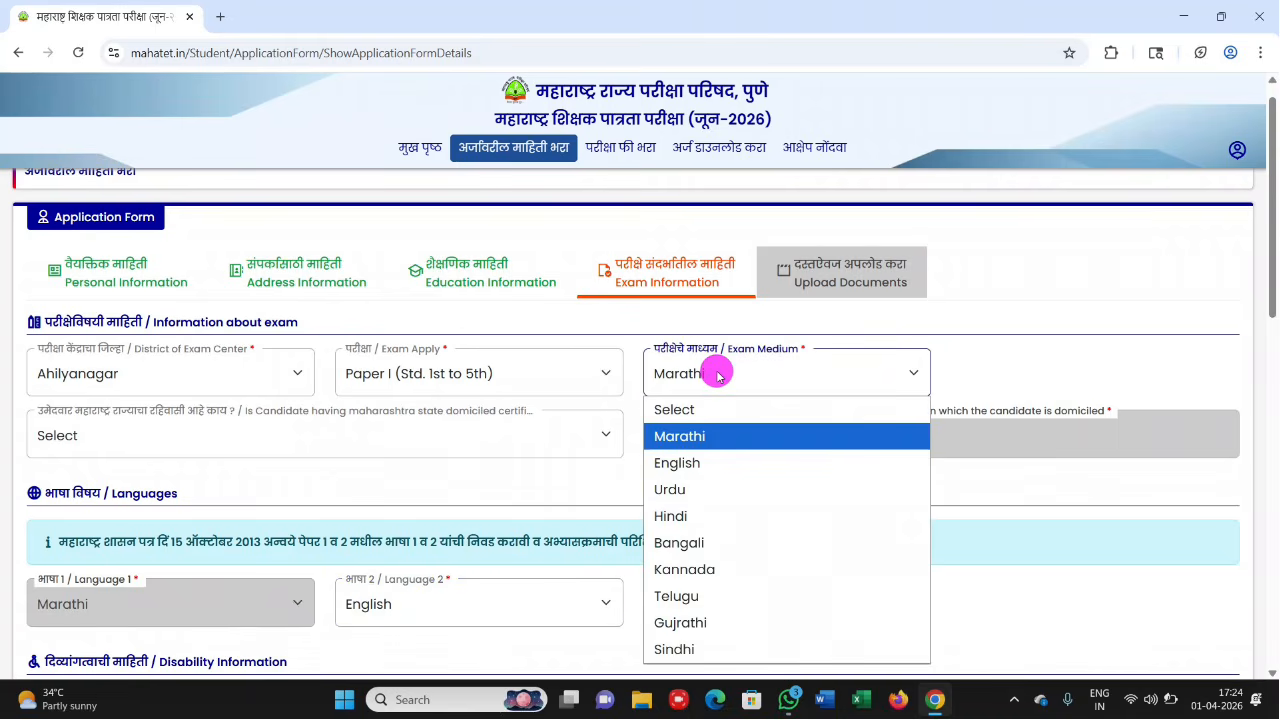
left_click(688, 517)
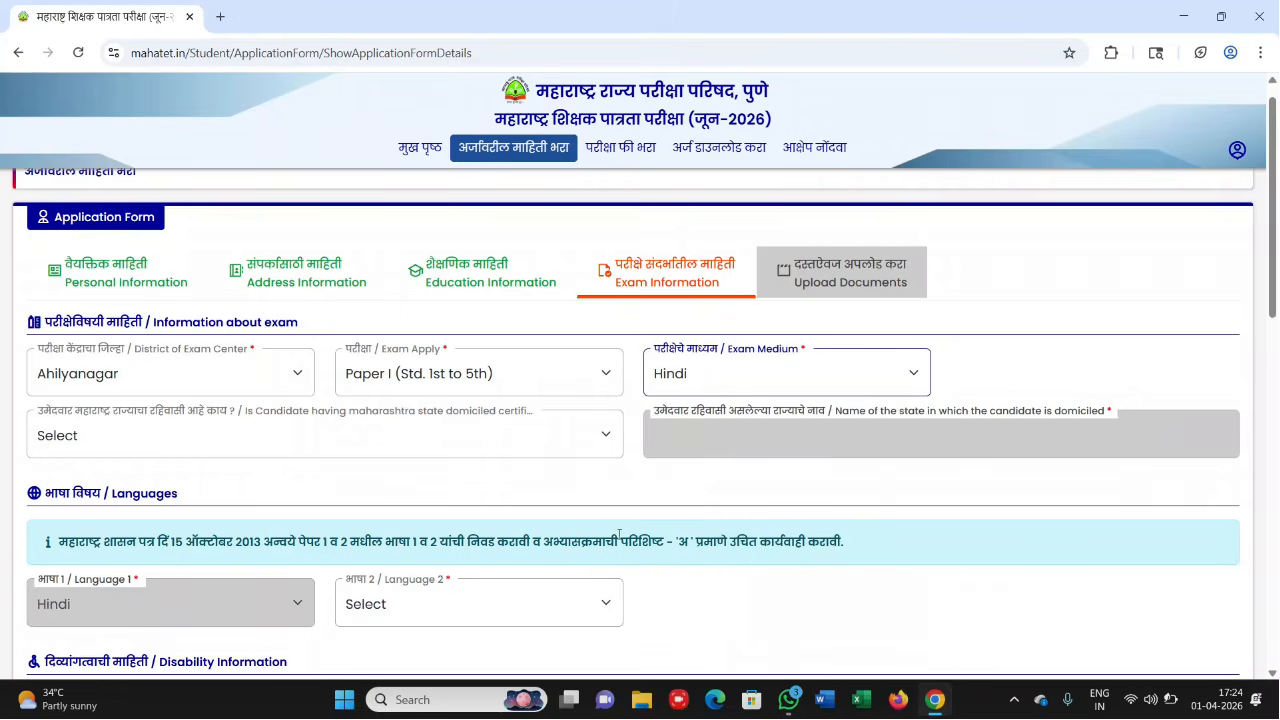
left_click(366, 604)
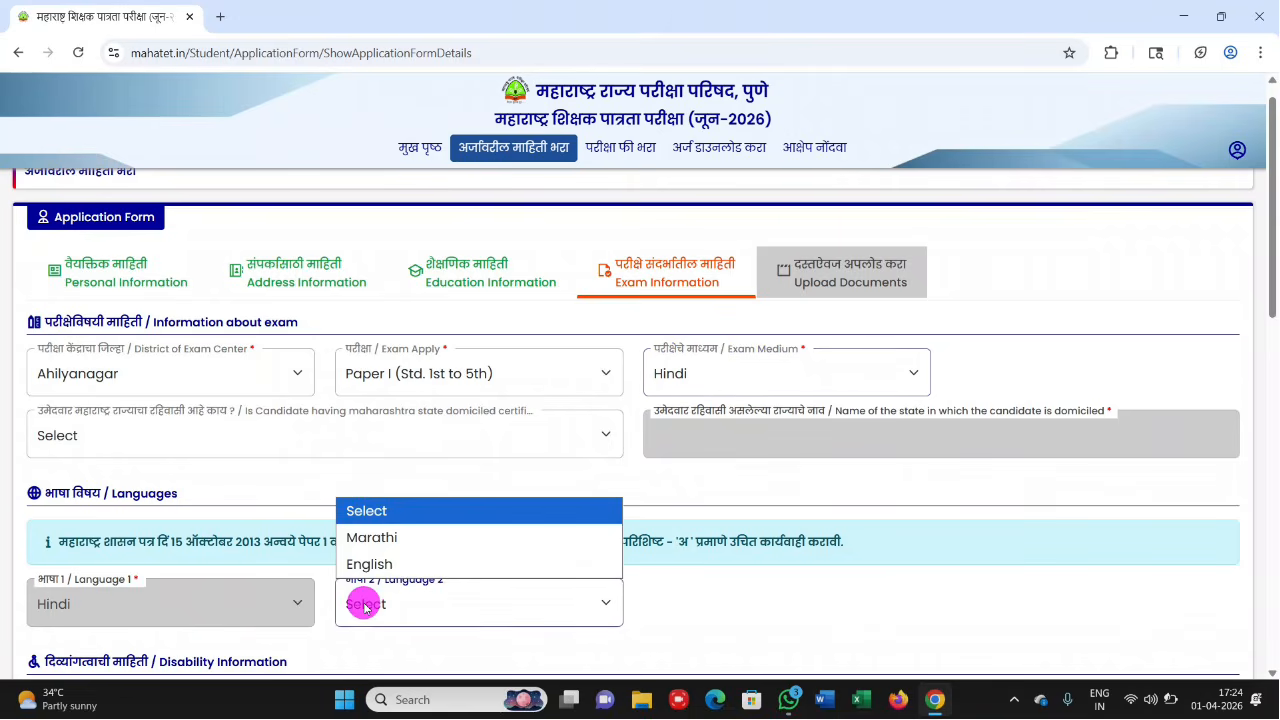
left_click(379, 540)
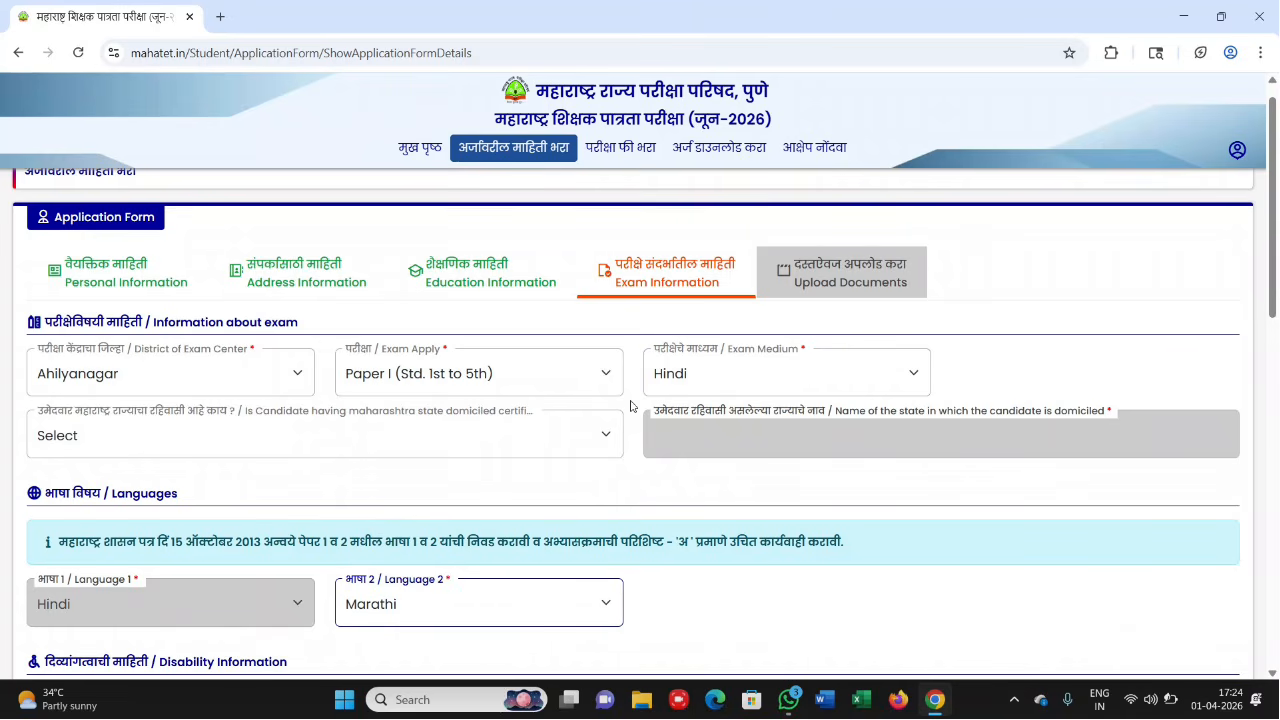
- Answer Yes to Maharashtra domicile, No to differently abled and ex-serviceman
left_click(337, 434)
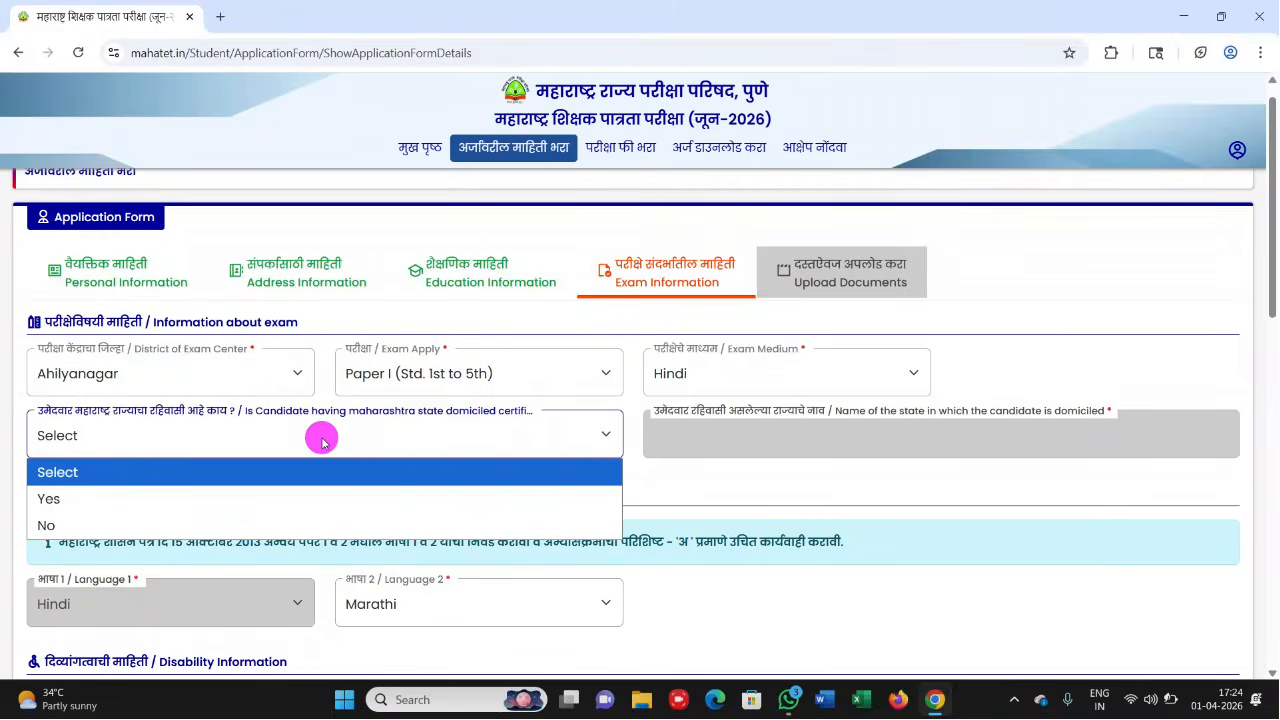
left_click(188, 490)
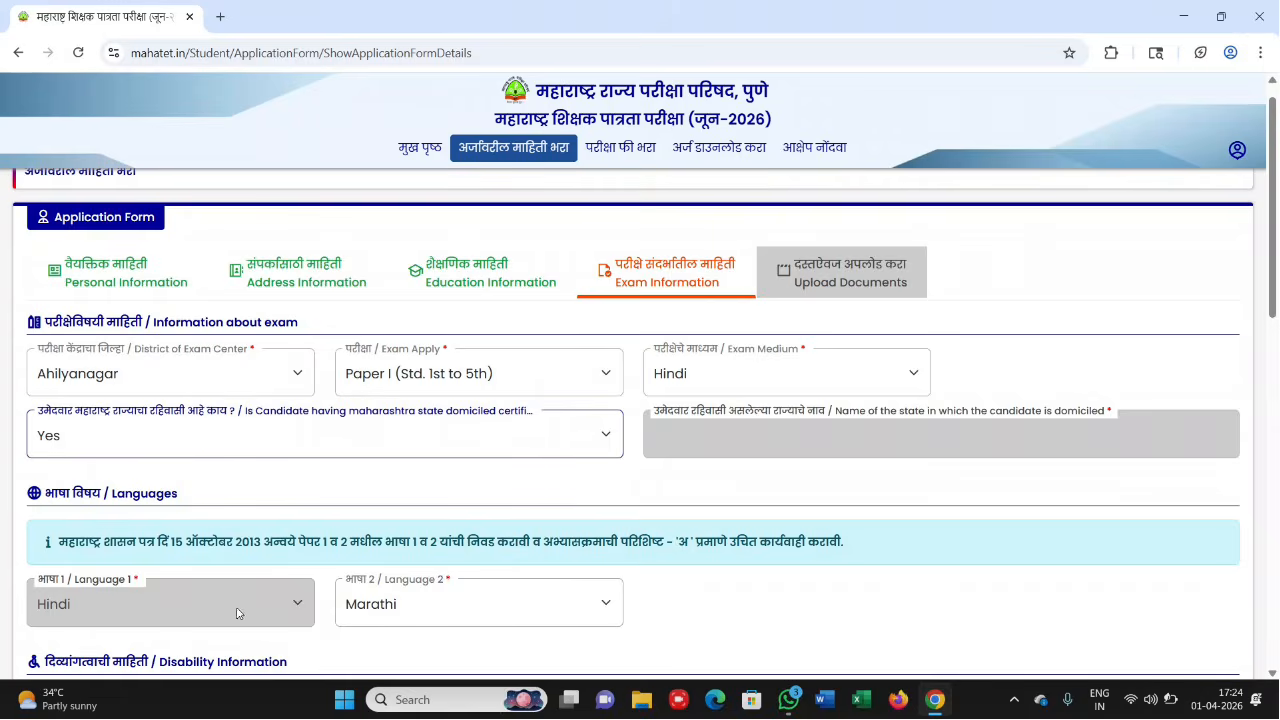
scroll(315, 632, "down", 1)
scroll(315, 632, "down", 3)
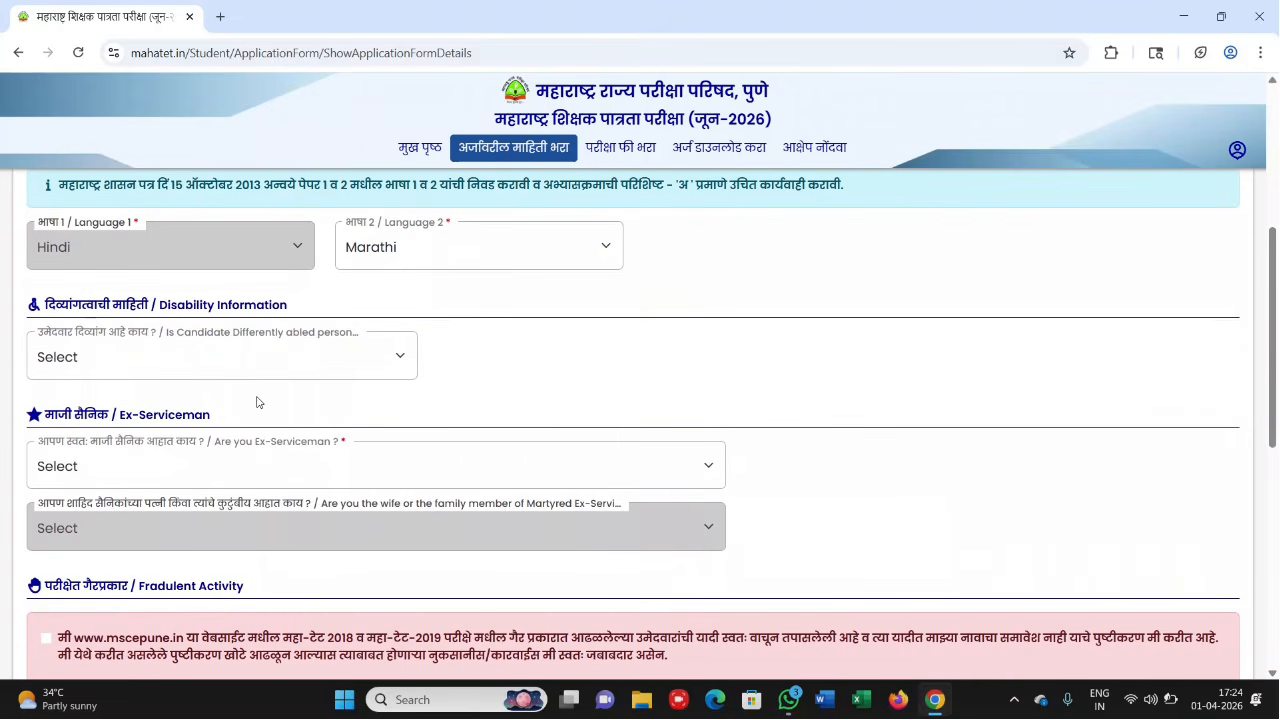
left_click(343, 340)
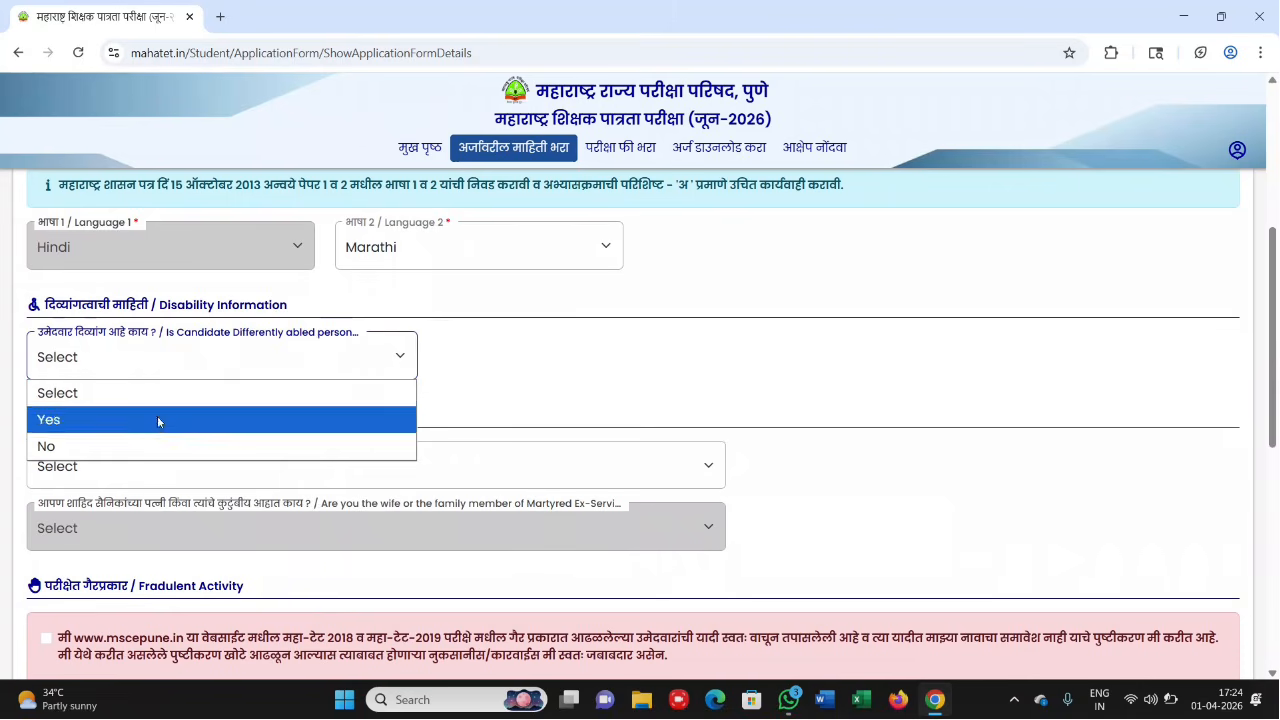
left_click(152, 443)
left_click(208, 462)
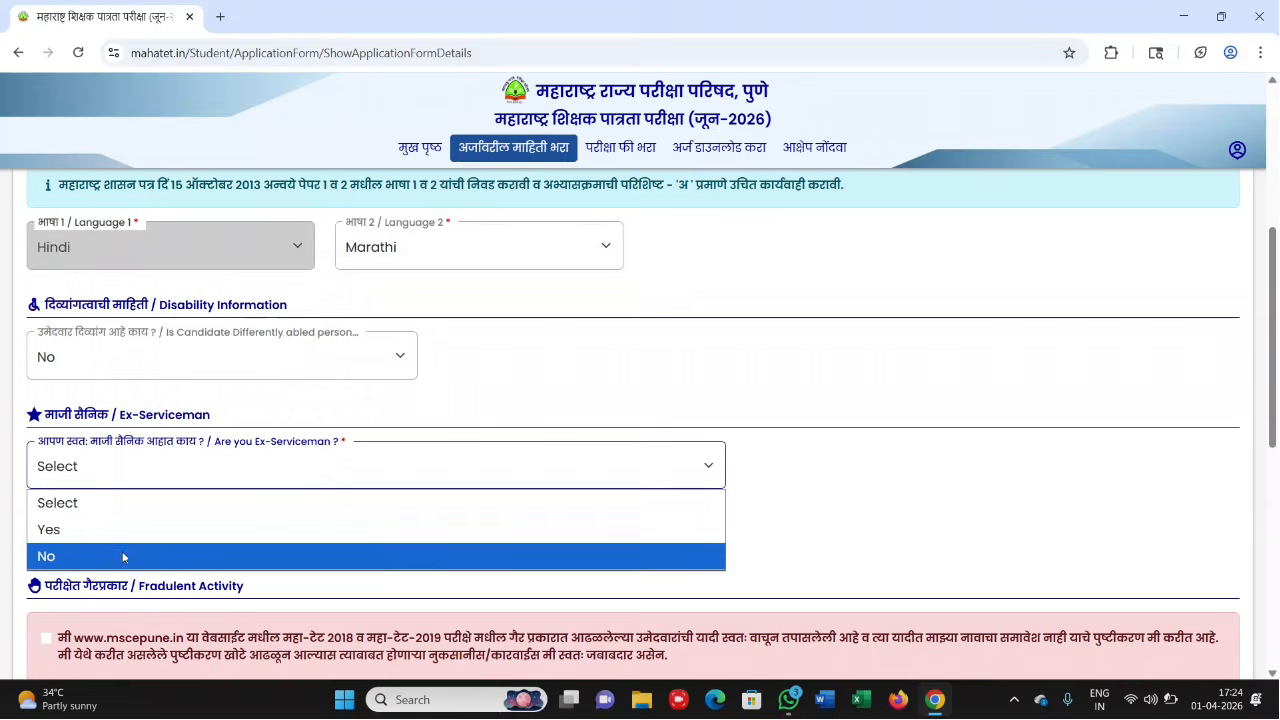
left_click(122, 553)
scroll(122, 555, "down", 1)
- Tick the declaration about fraudulent activity and irregularities
scroll(122, 557, "down", 1)
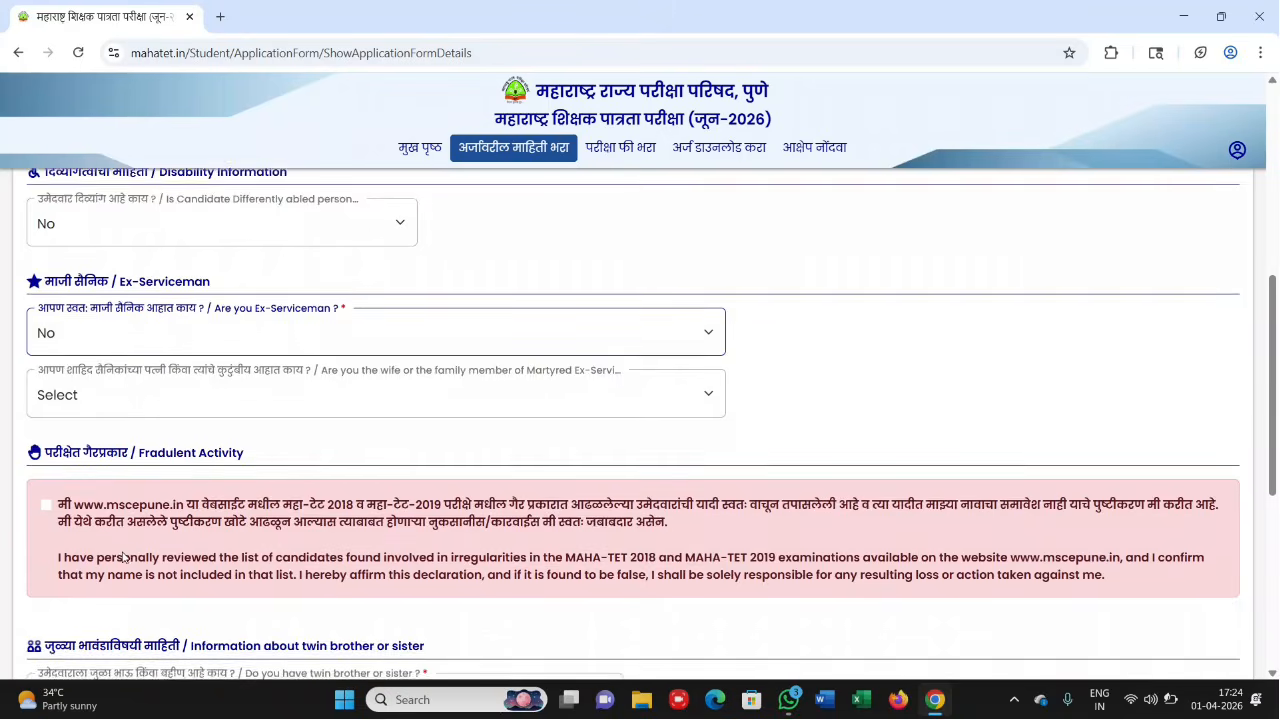
scroll(122, 557, "down", 1)
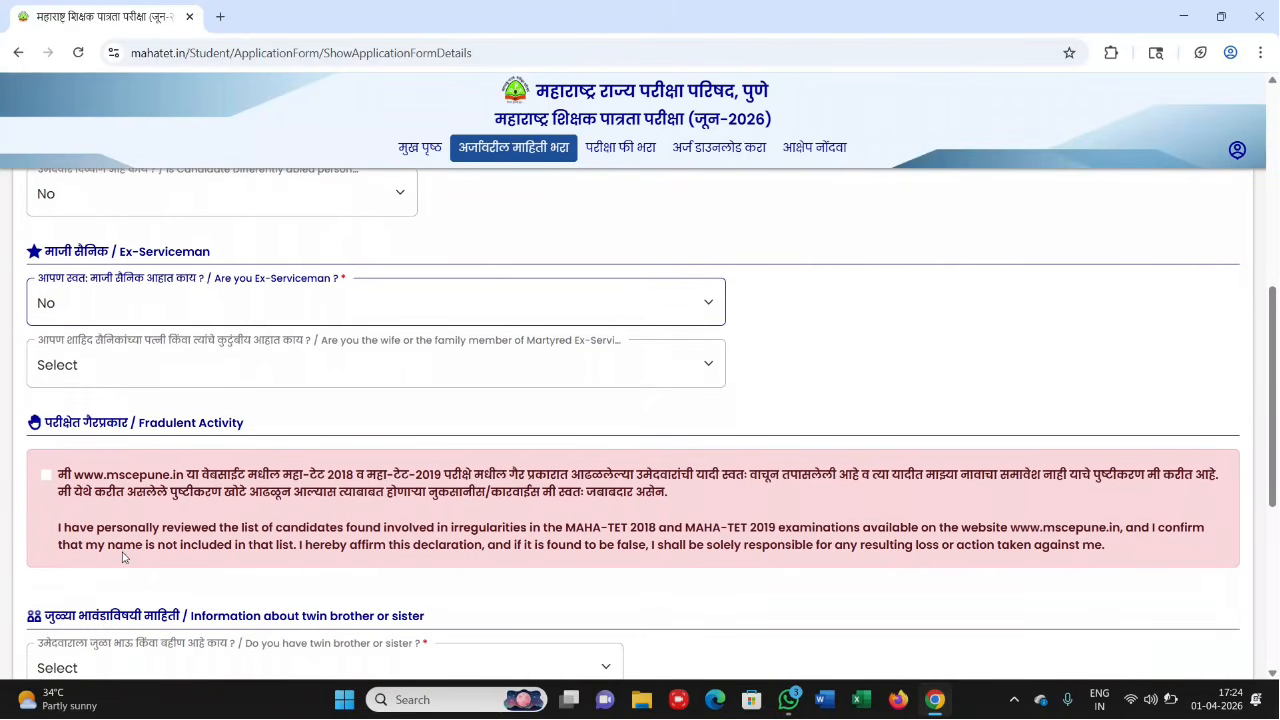
scroll(122, 557, "down", 1)
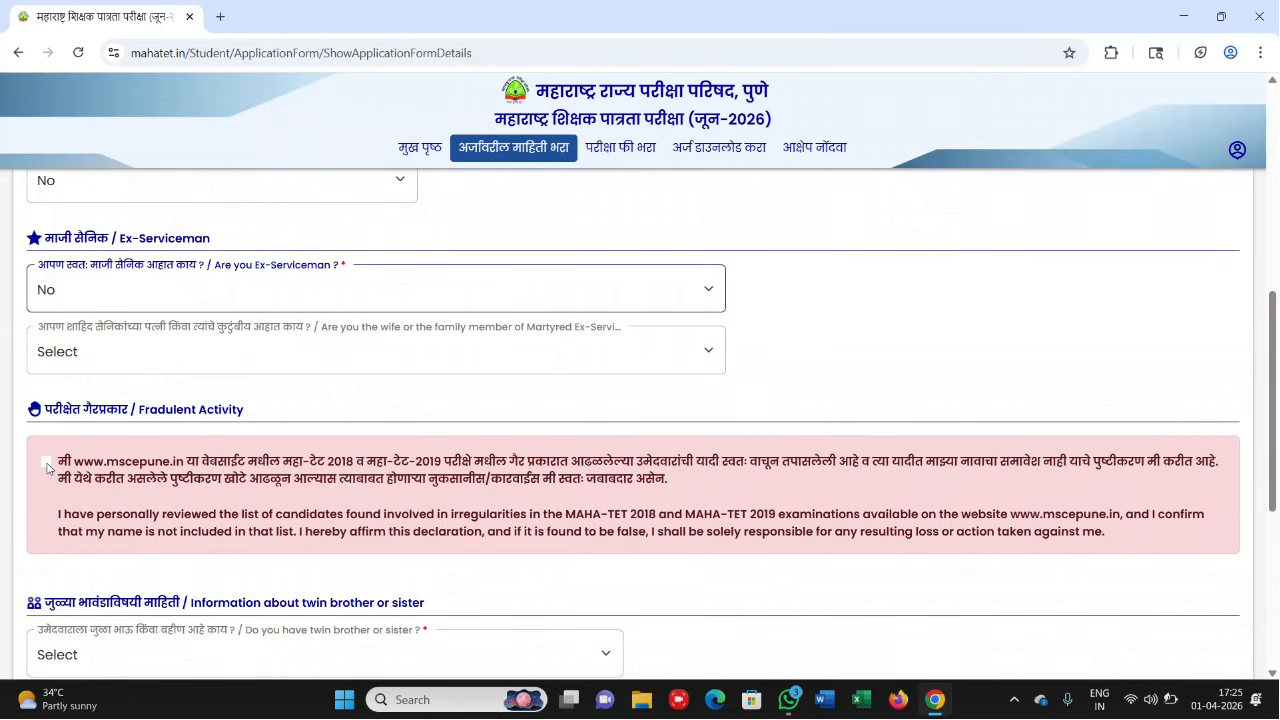
left_click(46, 463)
- Answer No to having a twin sibling and Yes to currently serving as a teacher
scroll(207, 539, "down", 3)
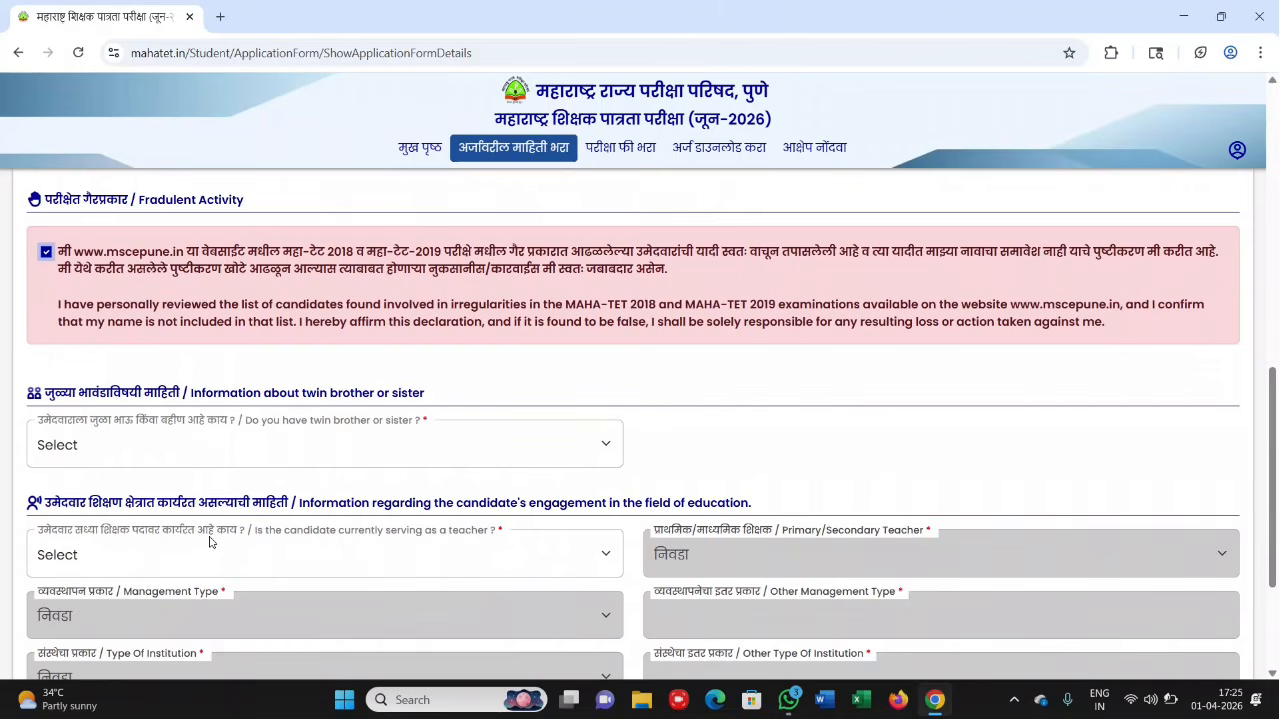
scroll(210, 542, "down", 1)
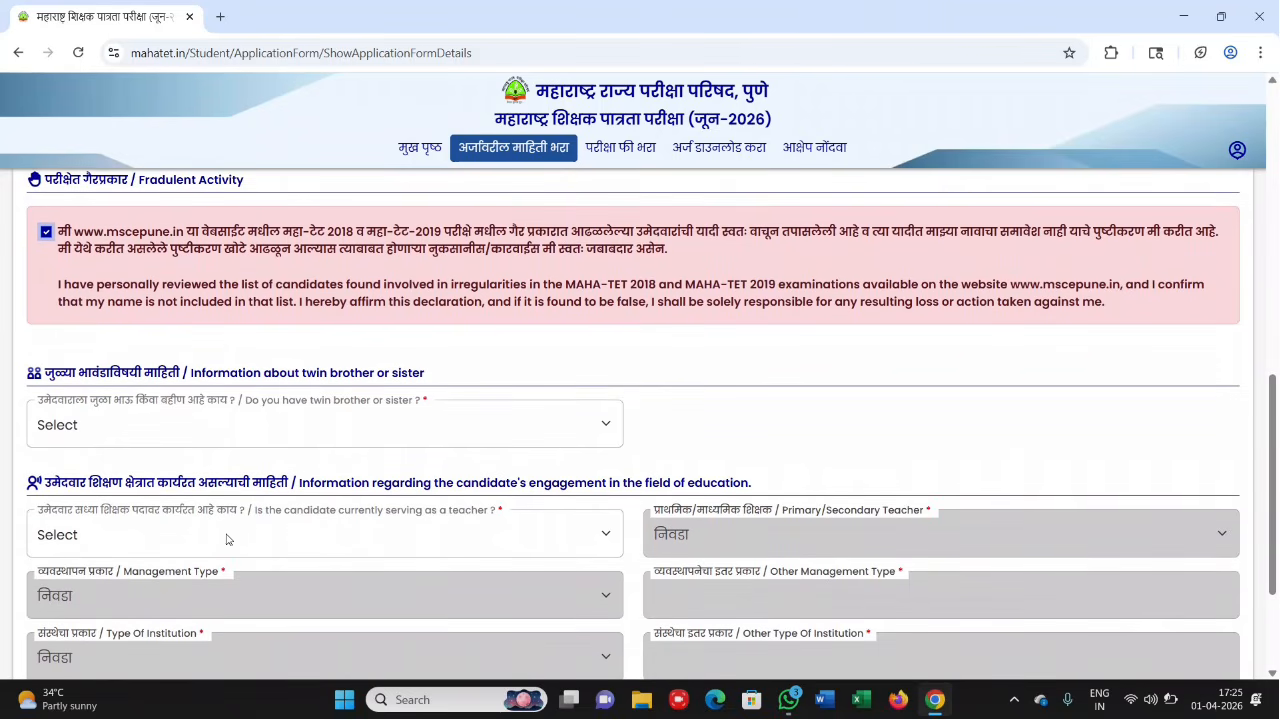
left_click(184, 424)
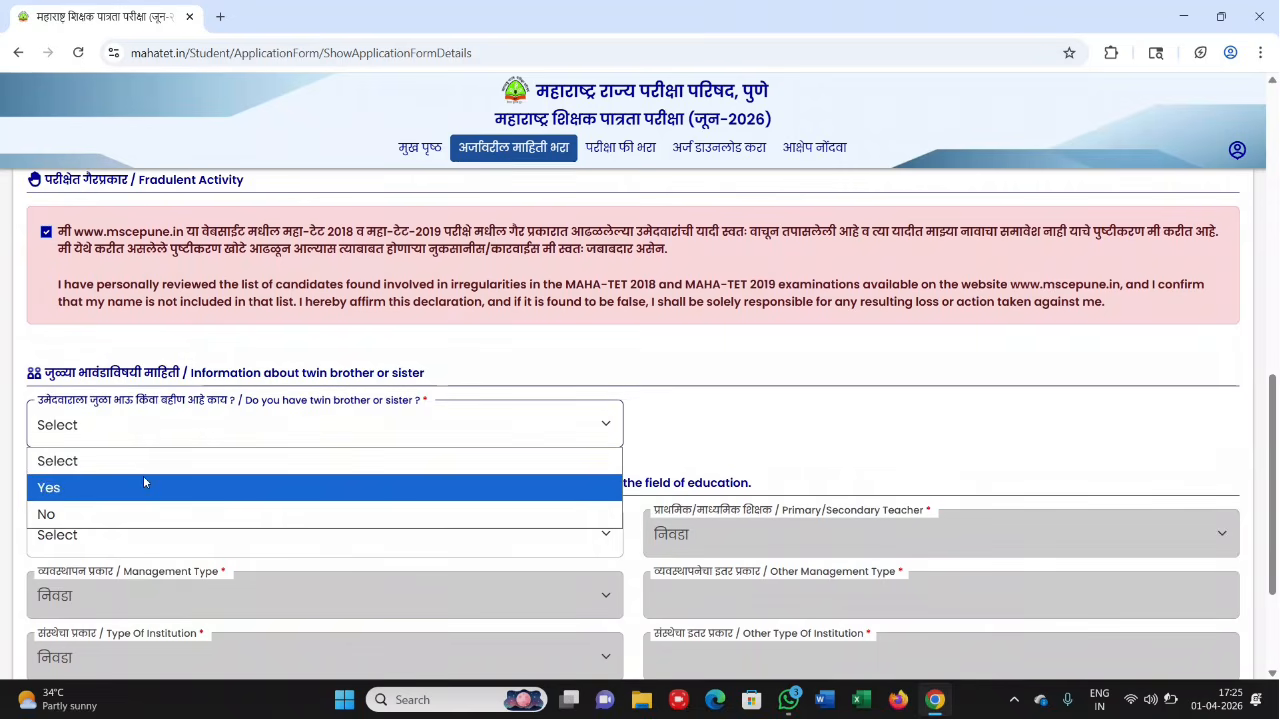
left_click(129, 515)
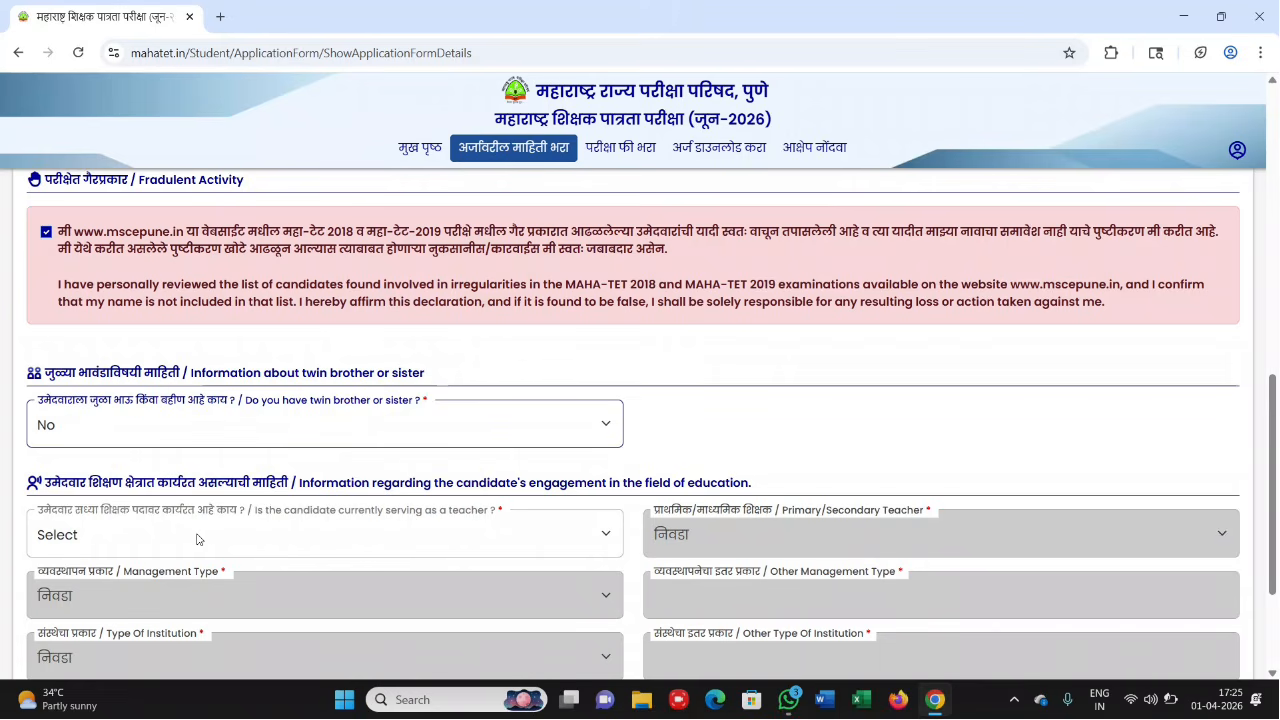
left_click(209, 537)
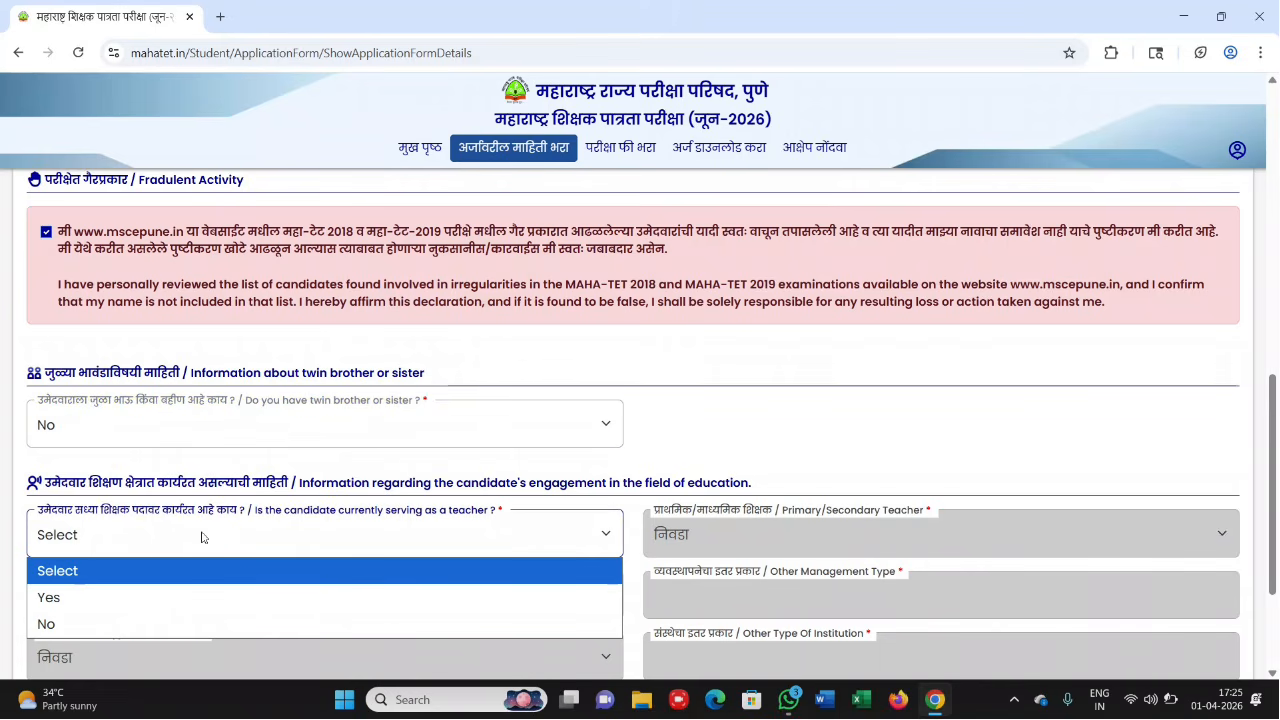
left_click(212, 538)
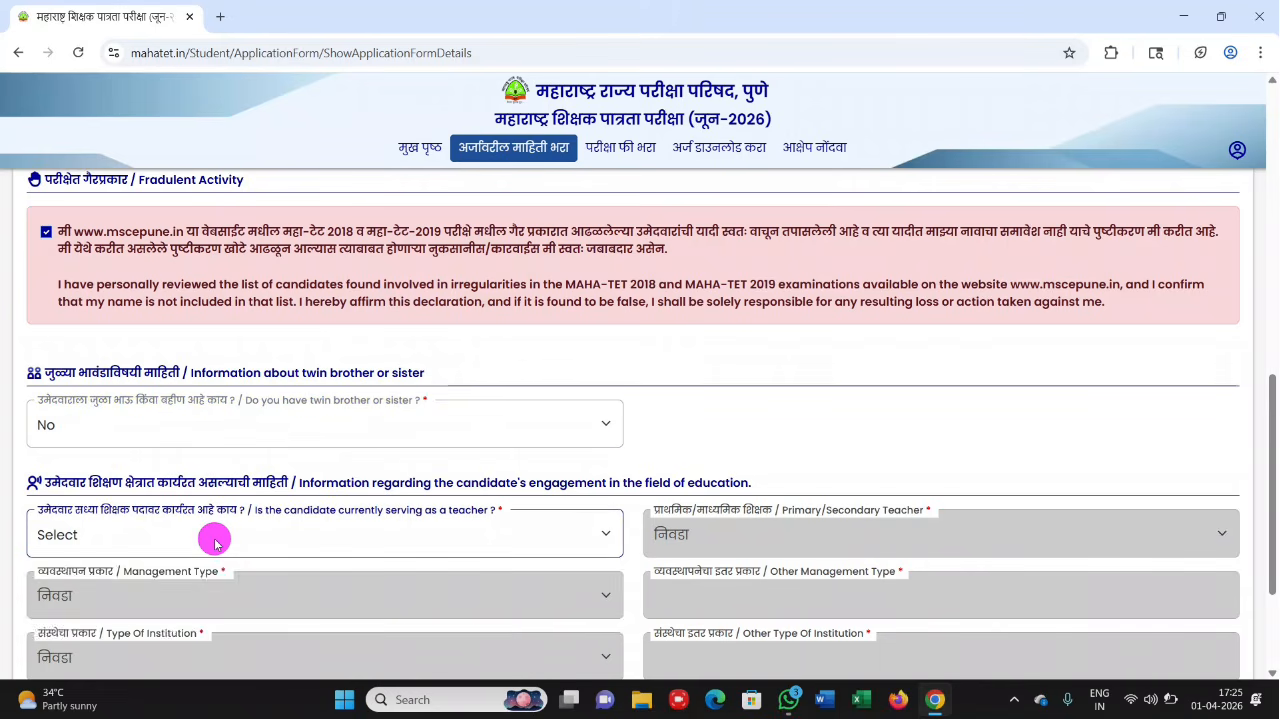
left_click(214, 543)
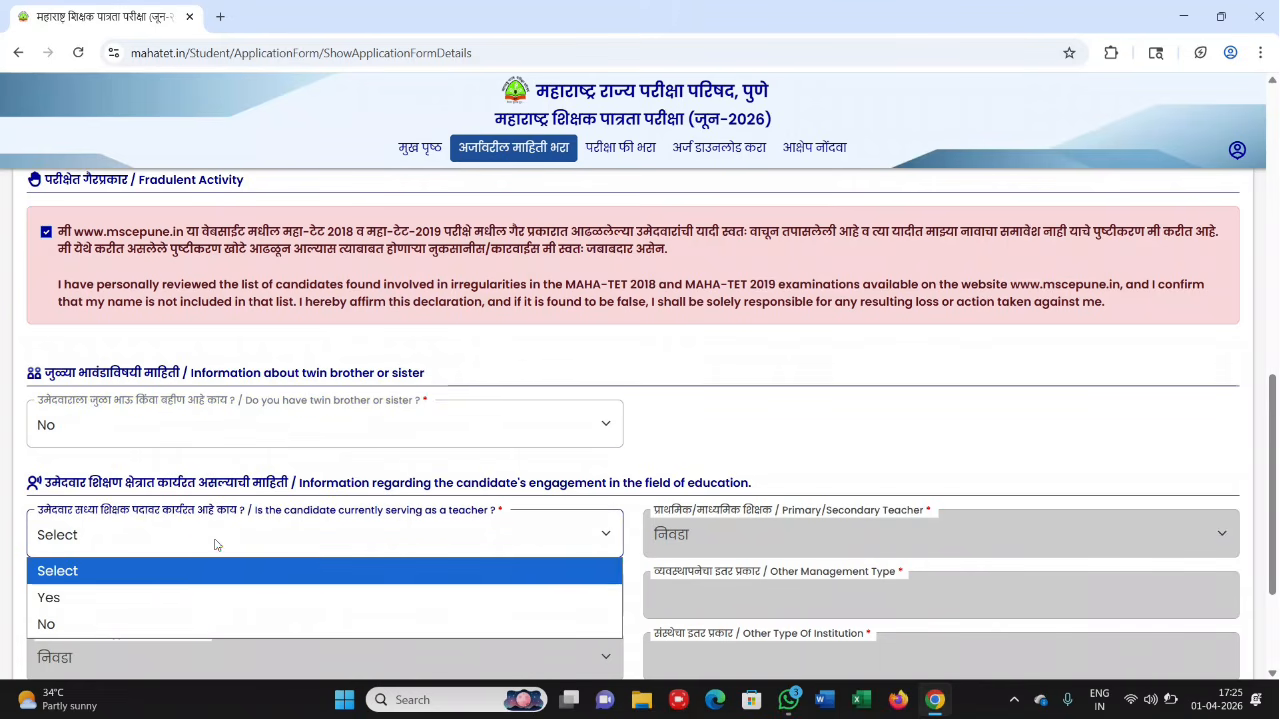
left_click(118, 600)
scroll(117, 607, "down", 1)
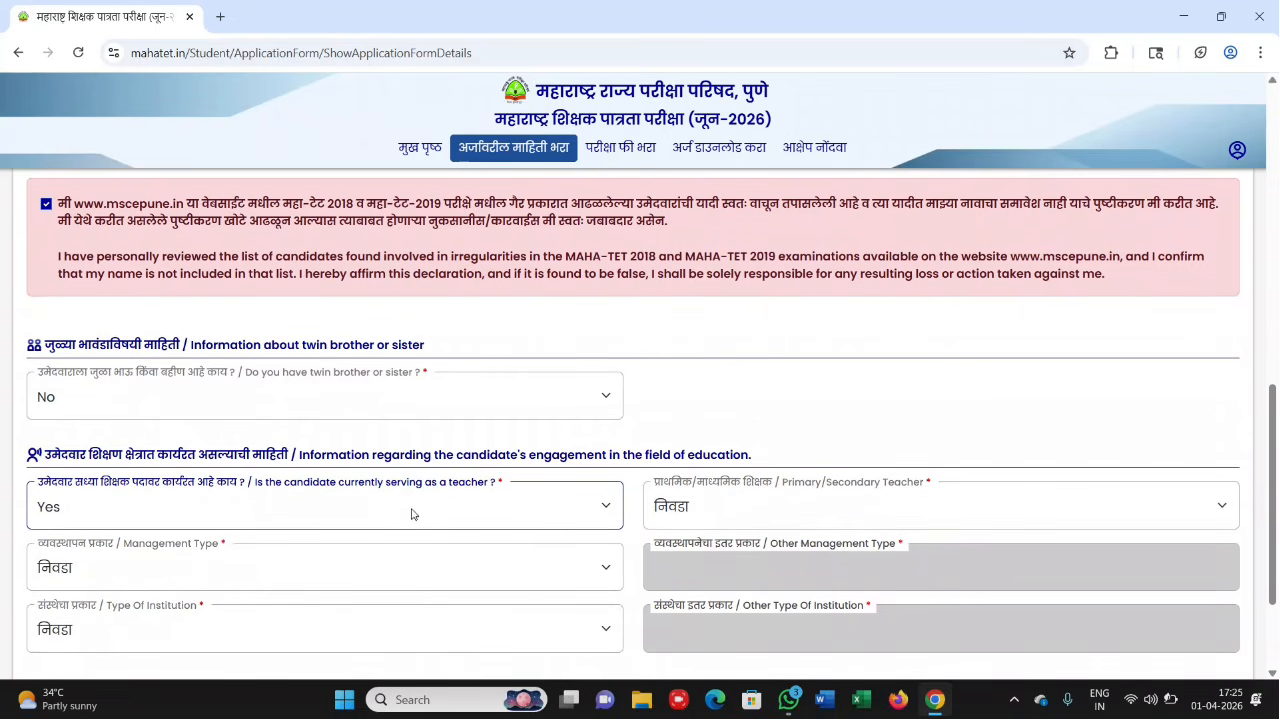
- Keep the twin sibling answer at No and change the serving-teacher answer to No
left_click(273, 401)
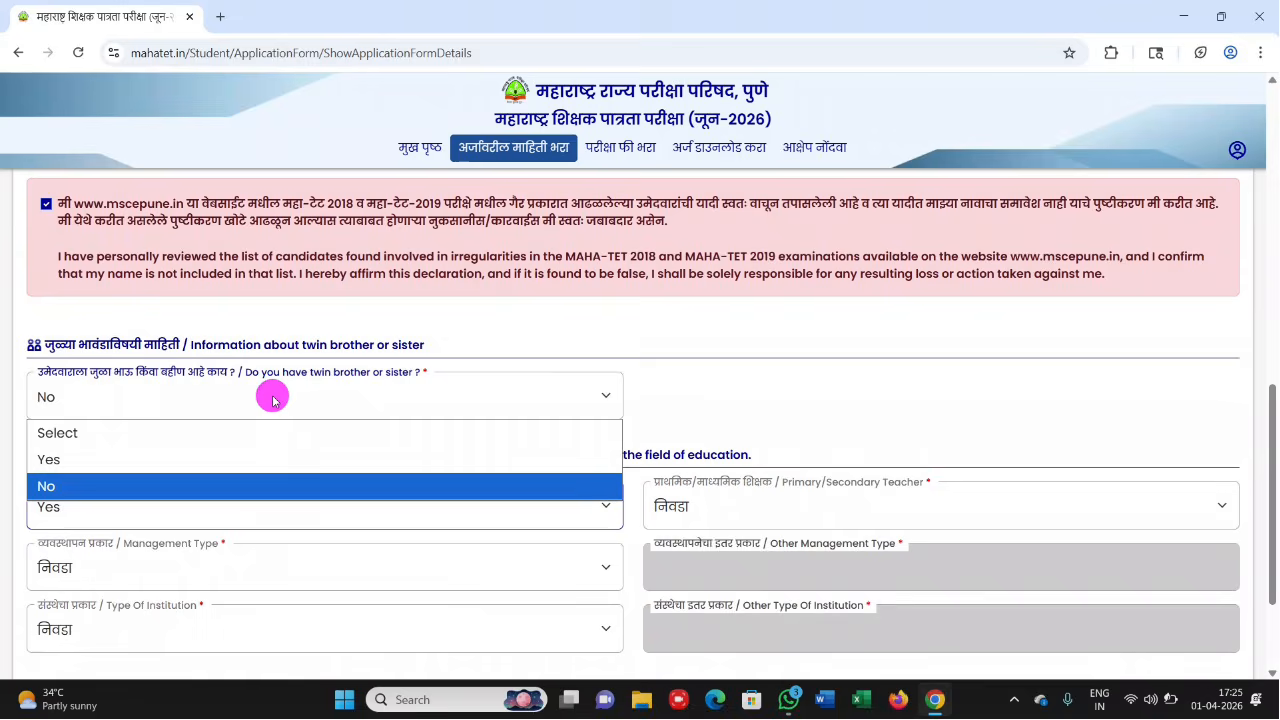
left_click(159, 487)
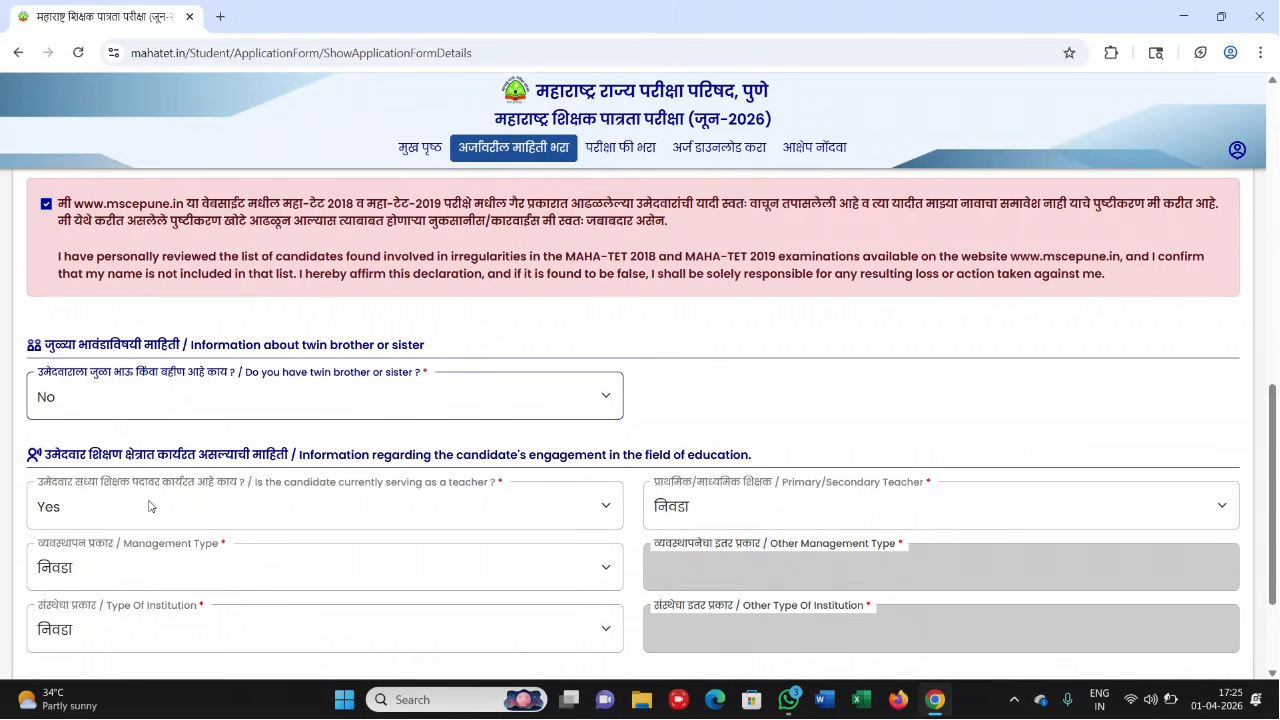
left_click(149, 506)
left_click(109, 593)
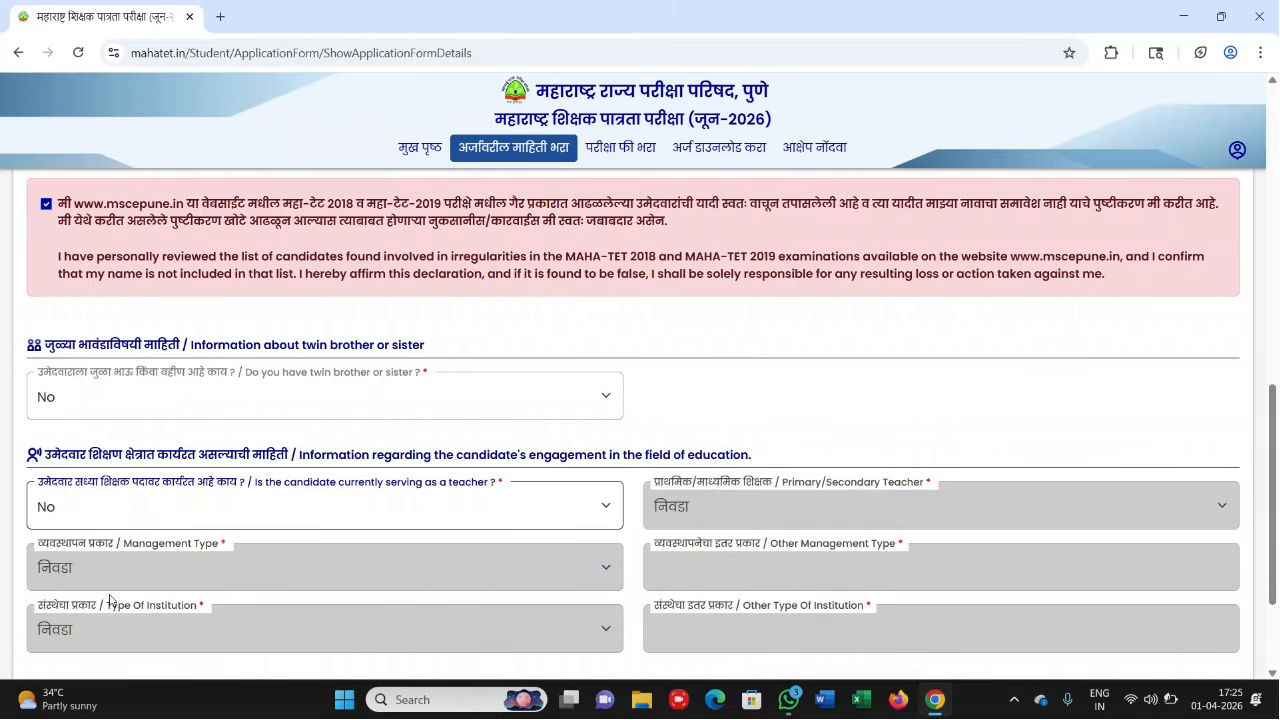
scroll(110, 600, "down", 2)
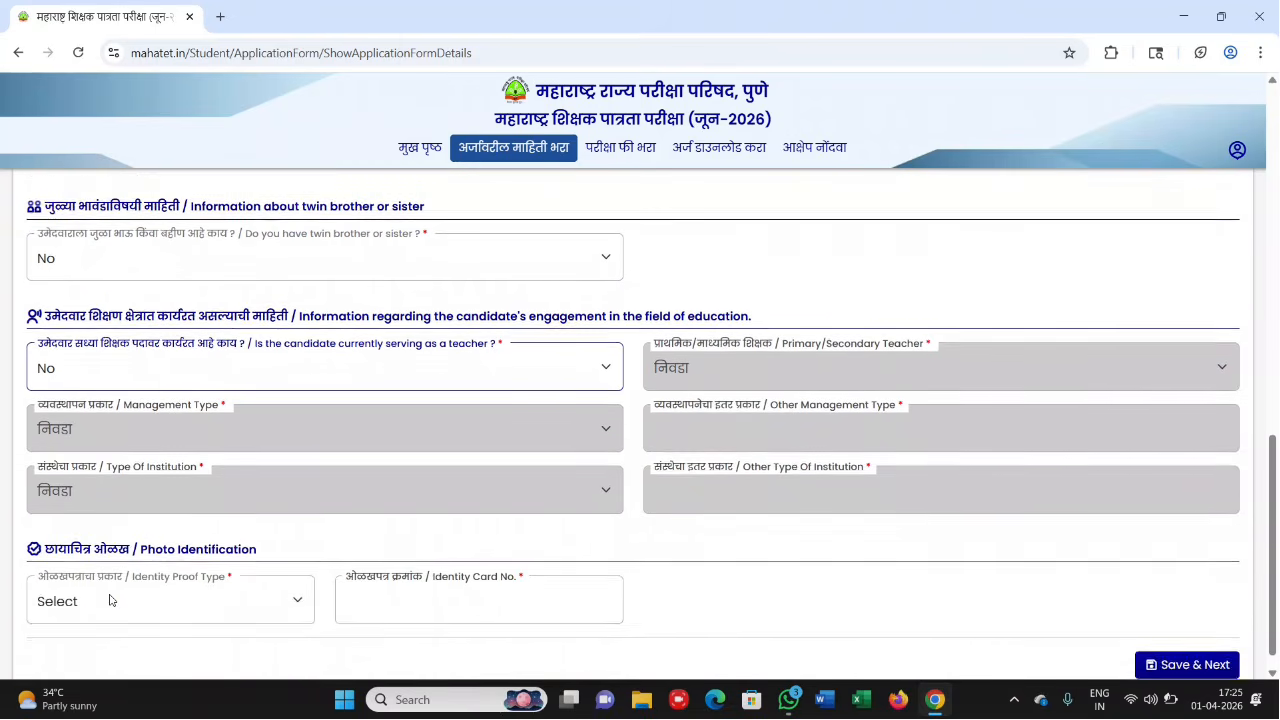
scroll(110, 600, "down", 1)
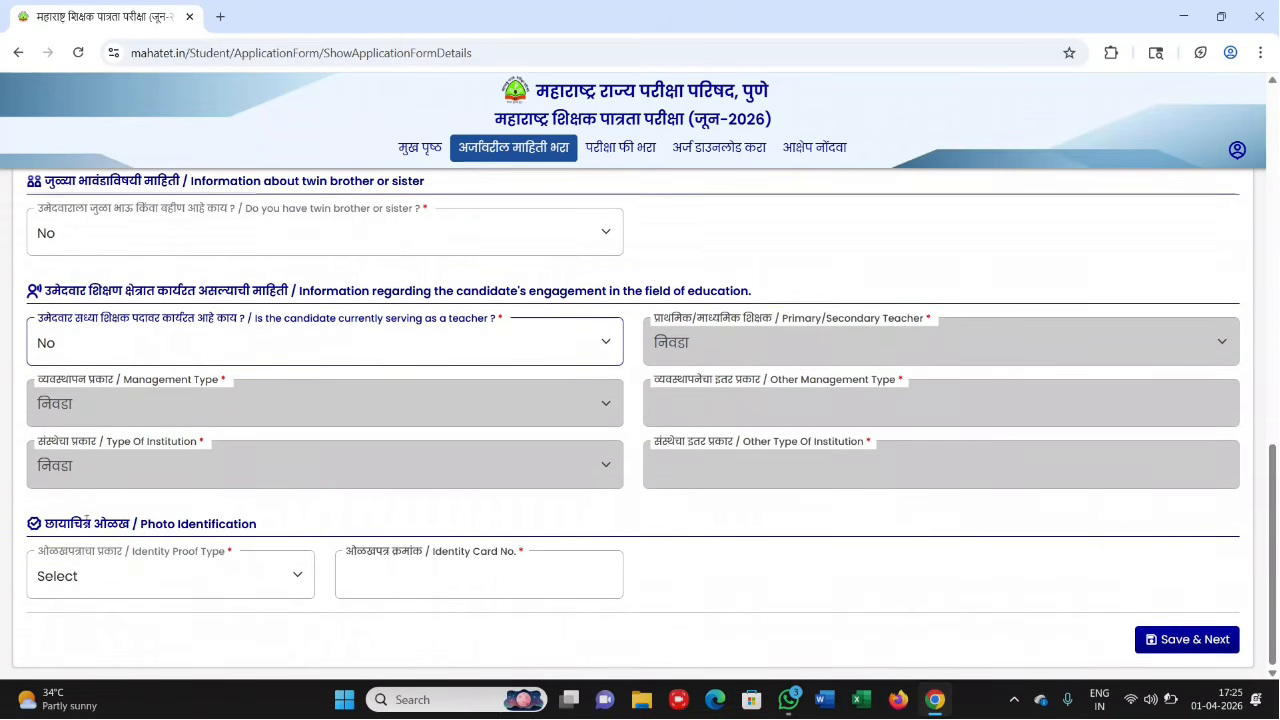
- Choose Aadhar Card as the identity proof type and enter the Aadhaar card number
left_click(146, 578)
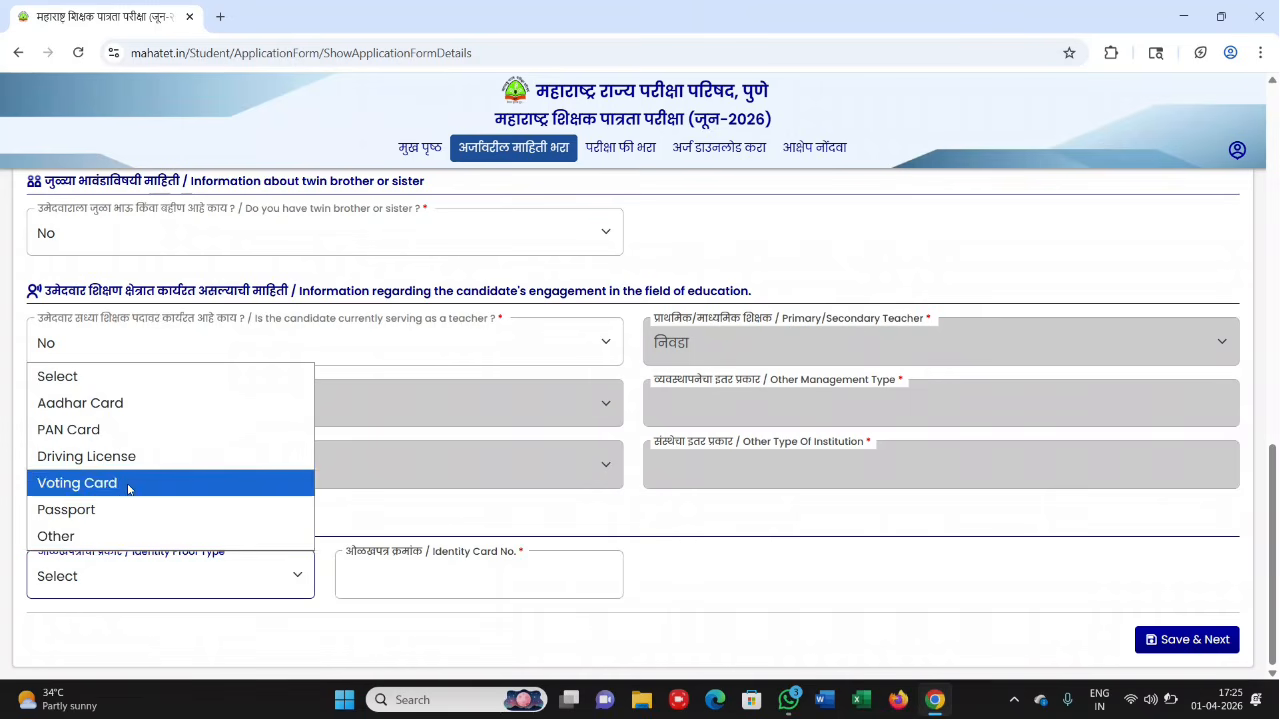
left_click(190, 405)
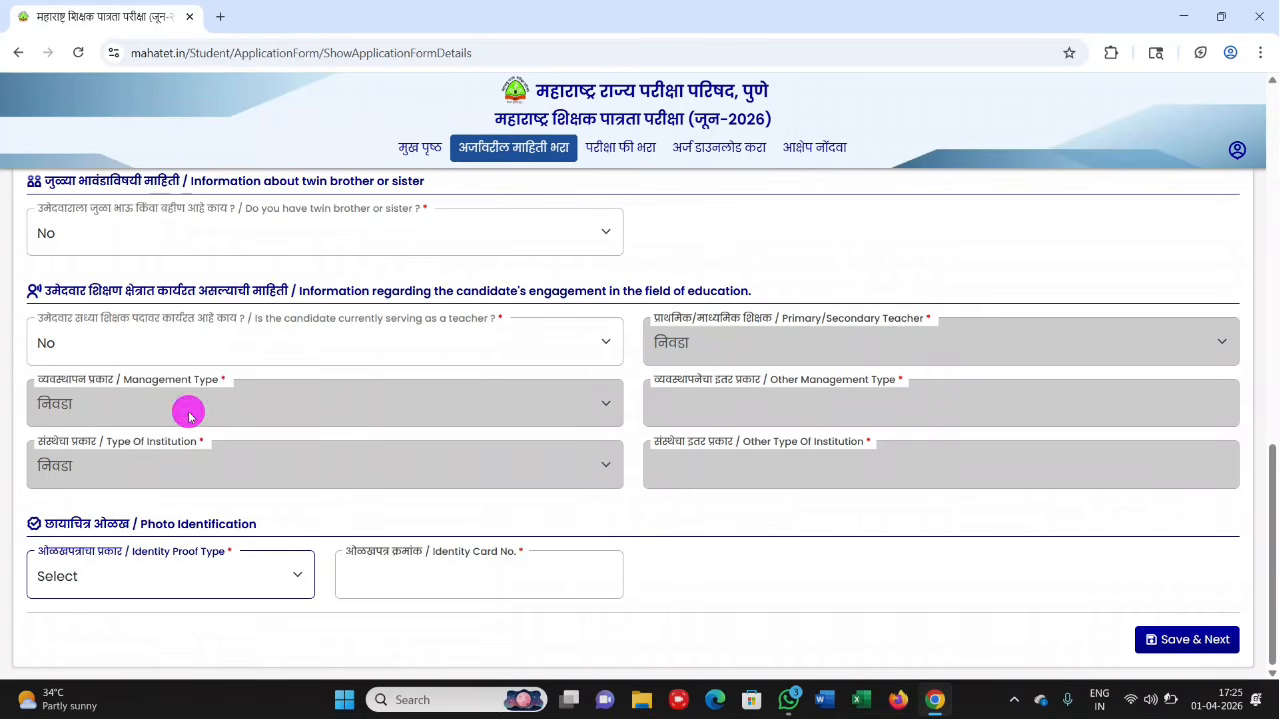
left_click(454, 578)
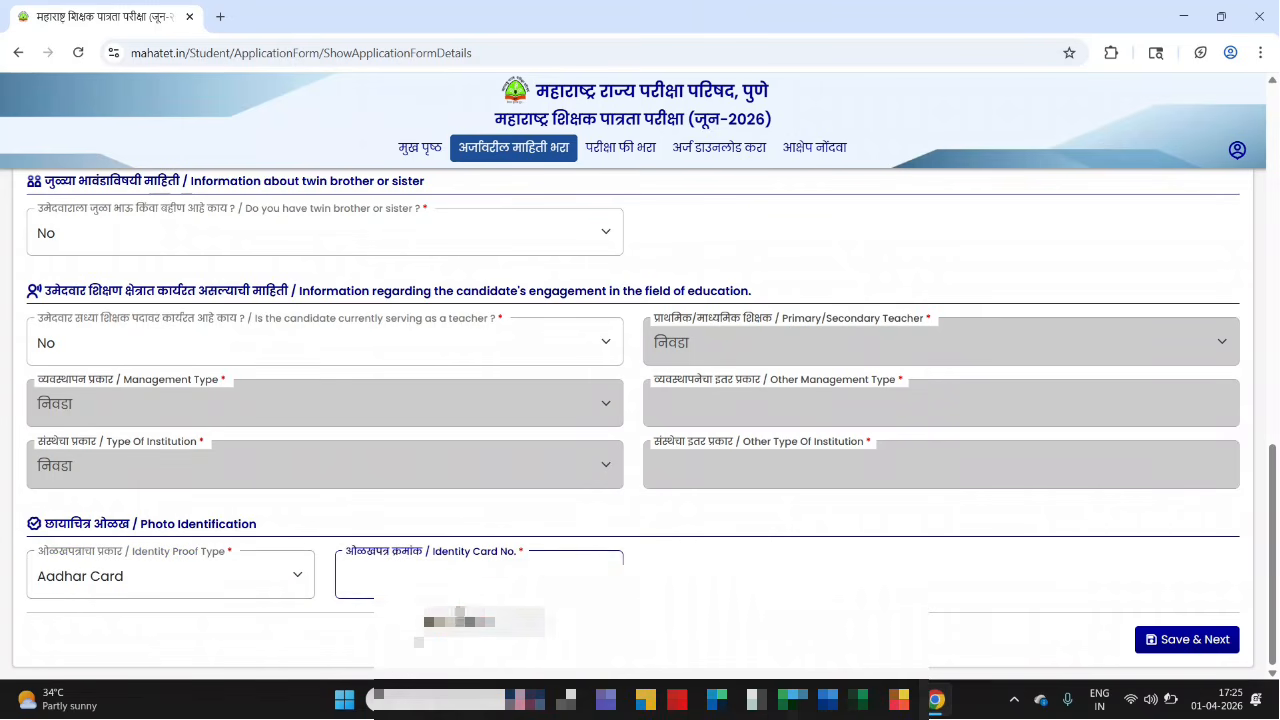
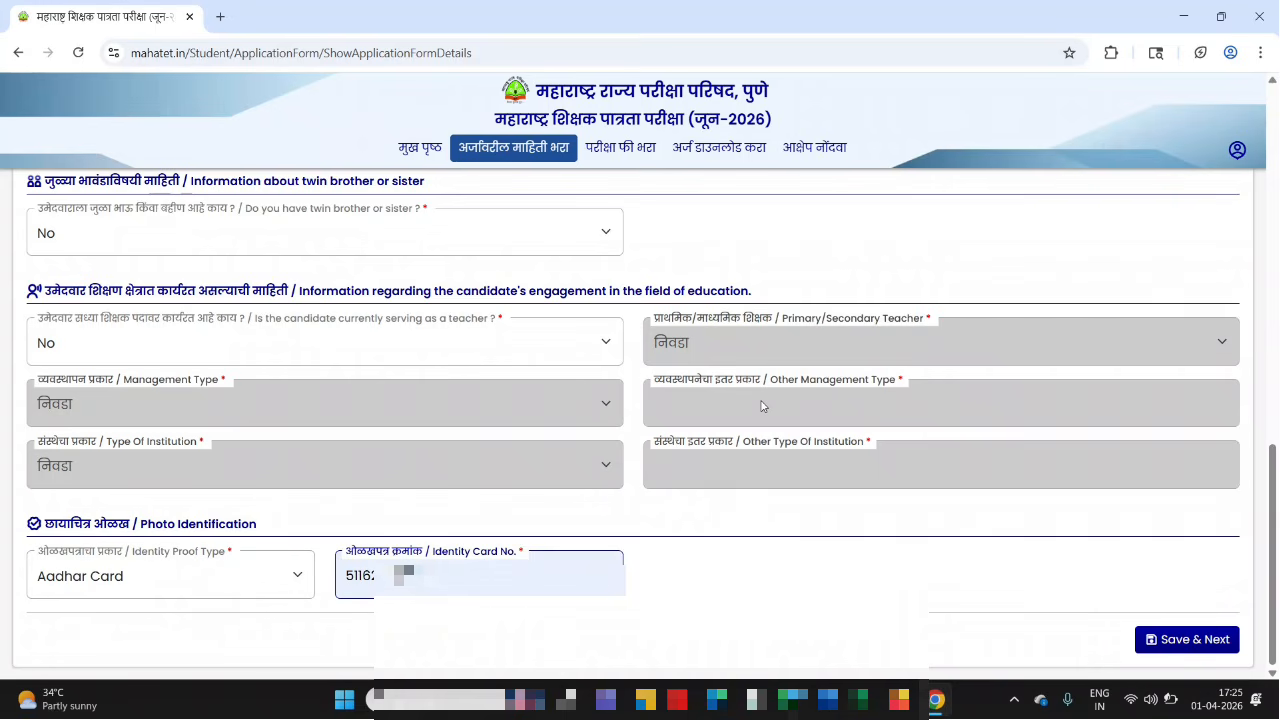
scroll(761, 401, "up", 1)
- Scroll down the filled-in application form toward Save & Next
scroll(763, 402, "down", 1)
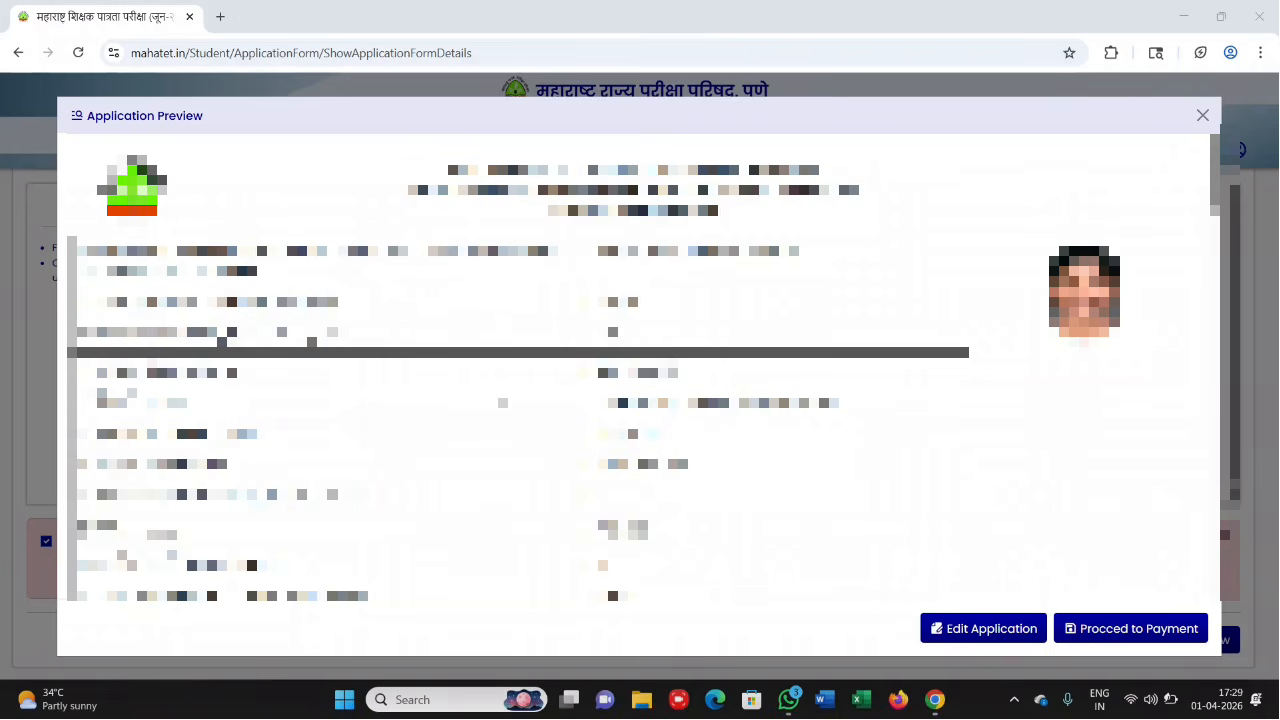
- Review the full Application Preview, dismiss its alert, and proceed to the fee payment page
scroll(633, 368, "down", 5)
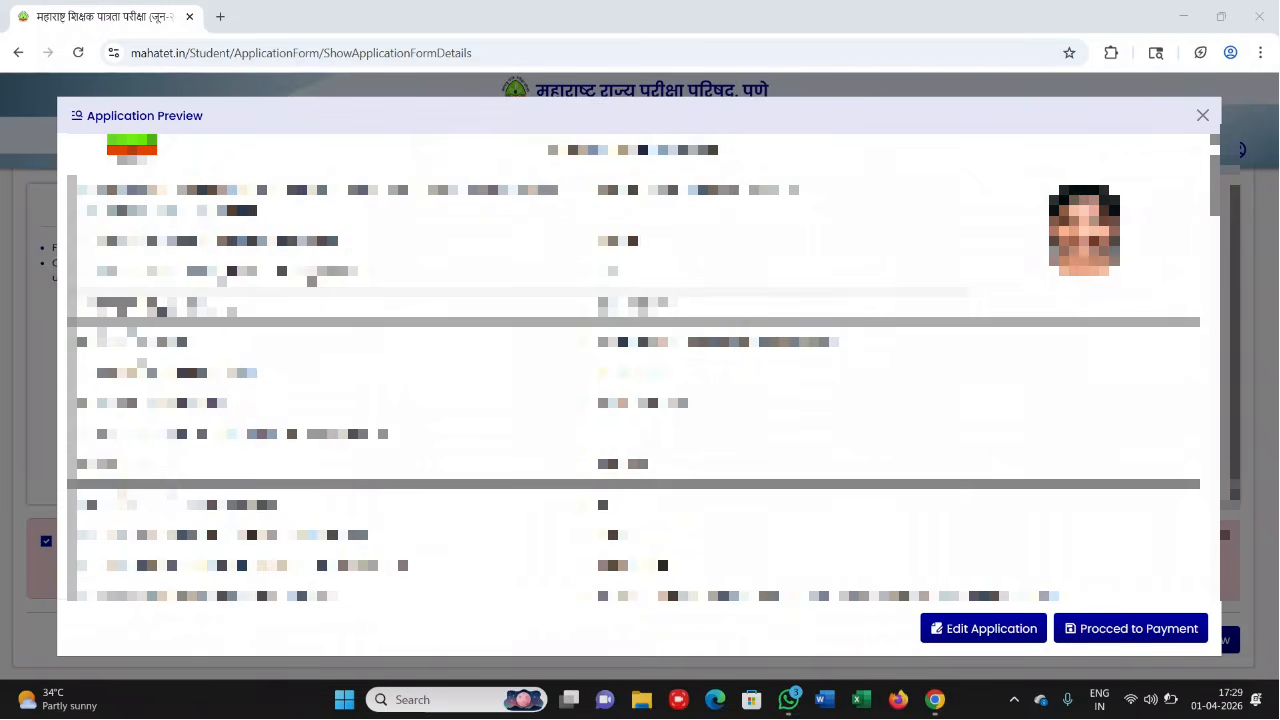
scroll(633, 368, "down", 2)
scroll(633, 368, "down", 6)
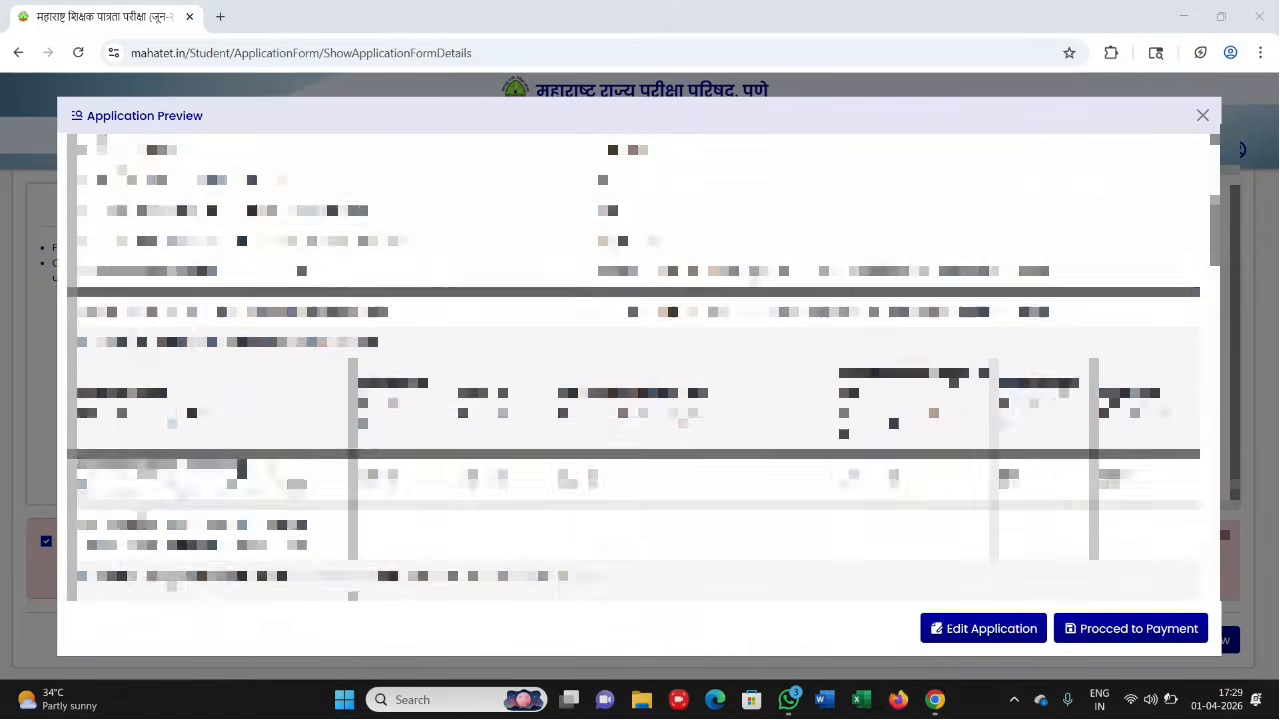
scroll(633, 368, "down", 6)
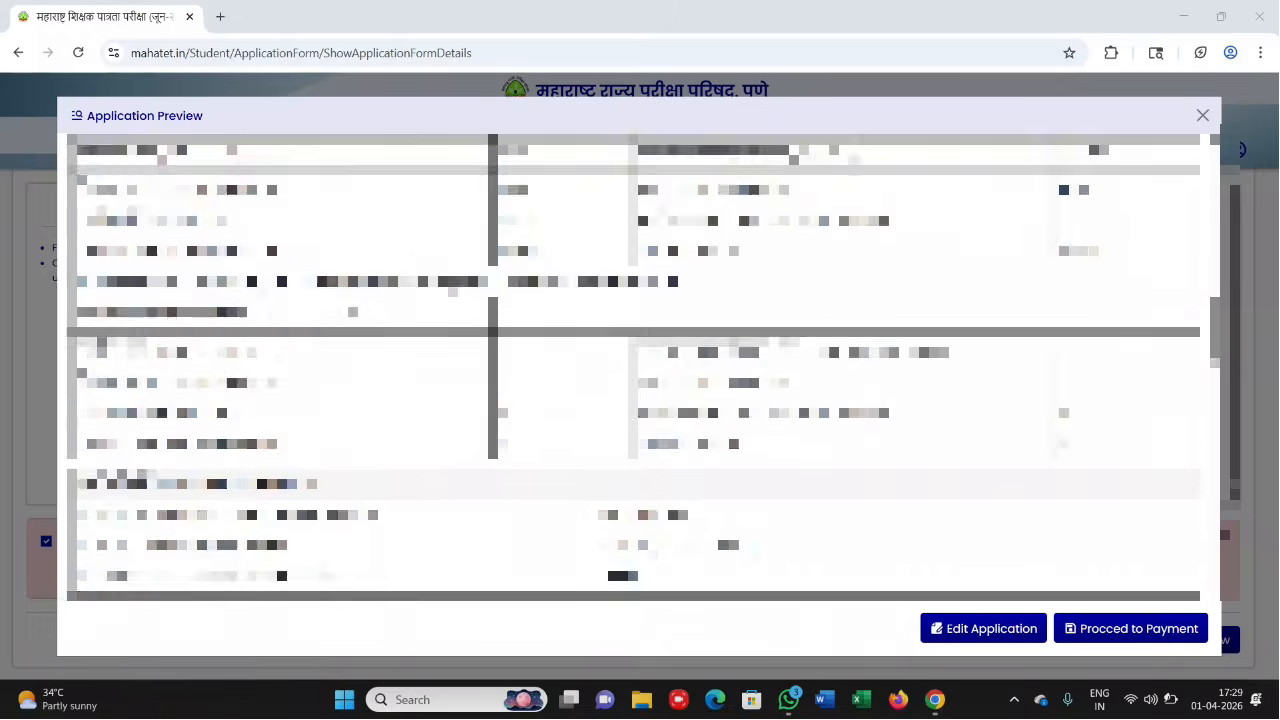
scroll(633, 368, "down", 6)
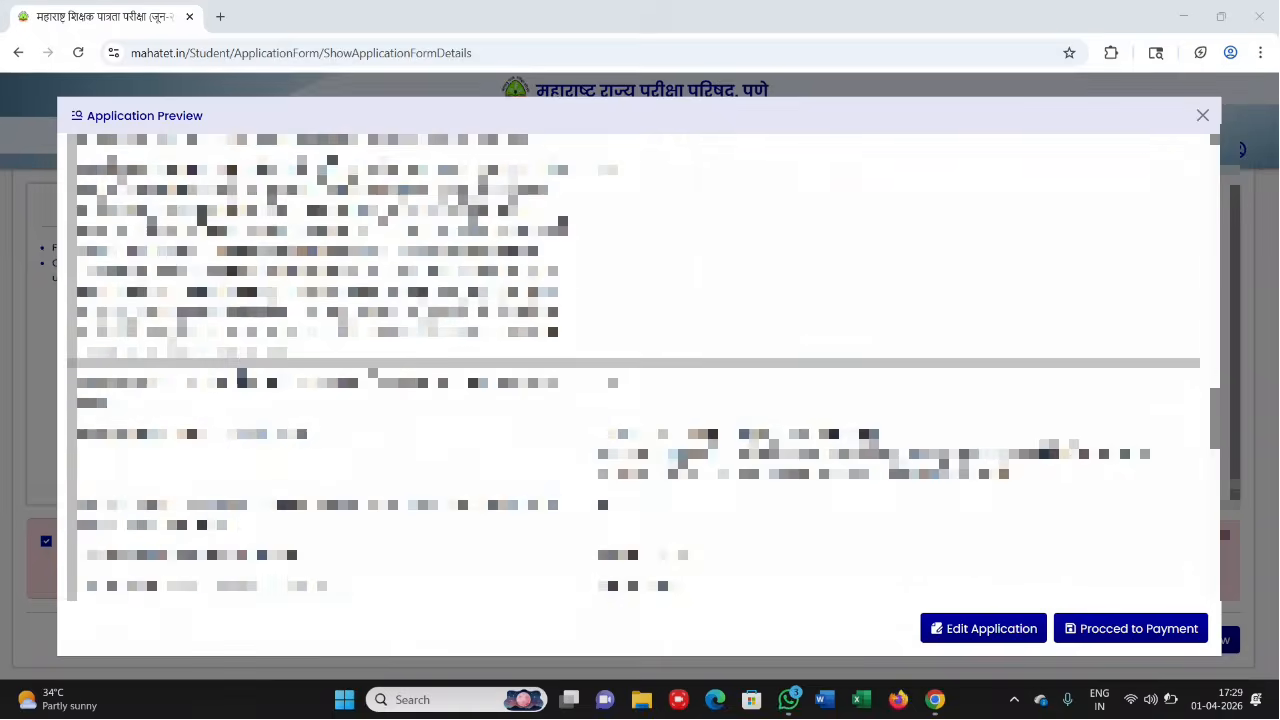
scroll(633, 368, "down", 4)
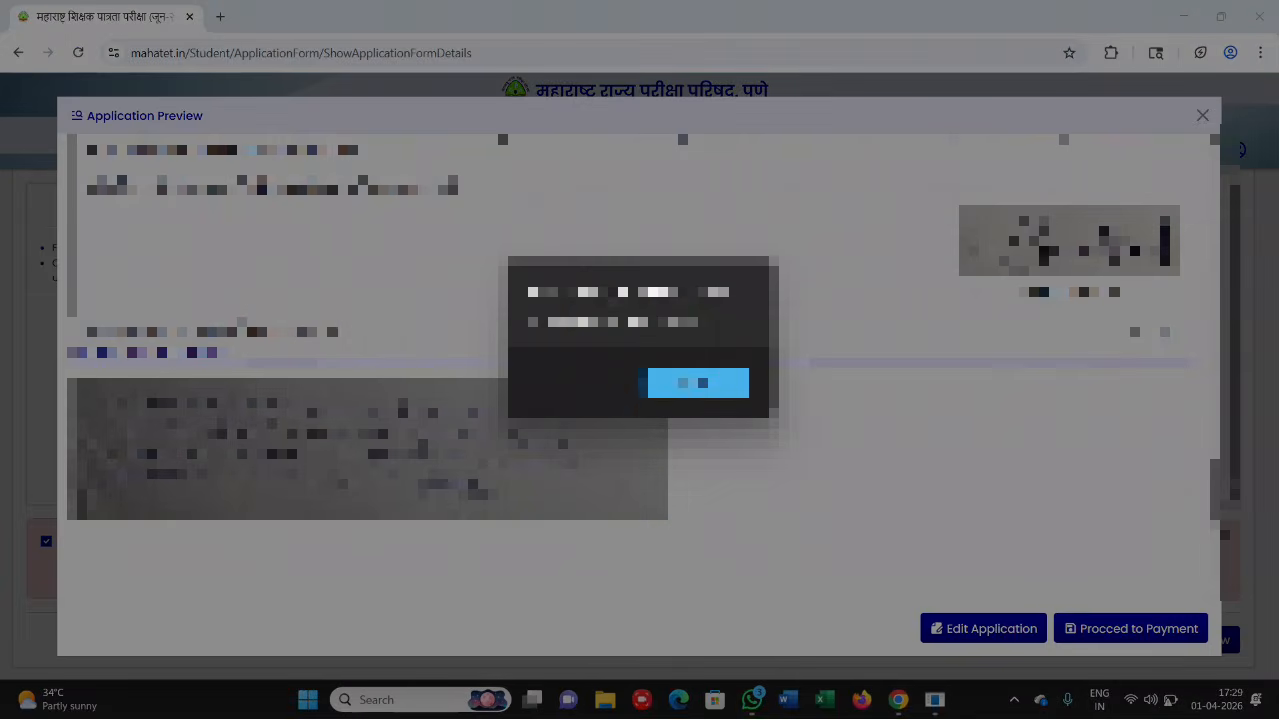
left_click(698, 383)
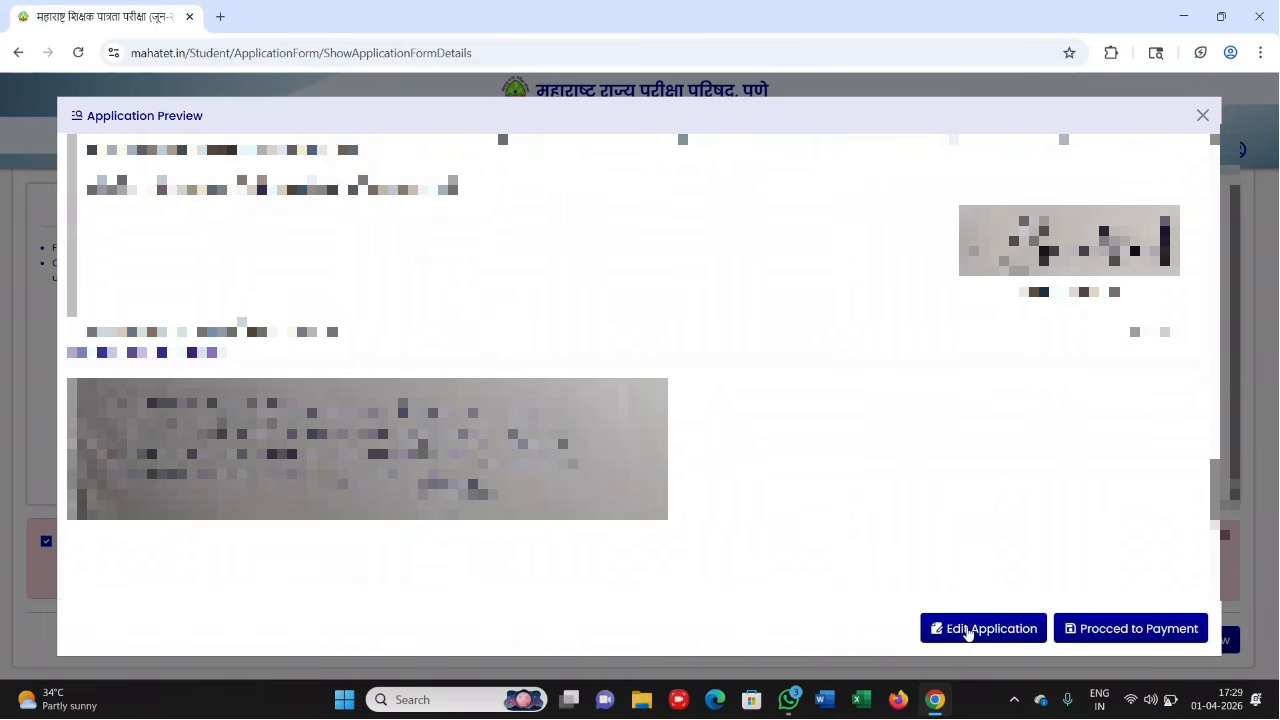
left_click(573, 27)
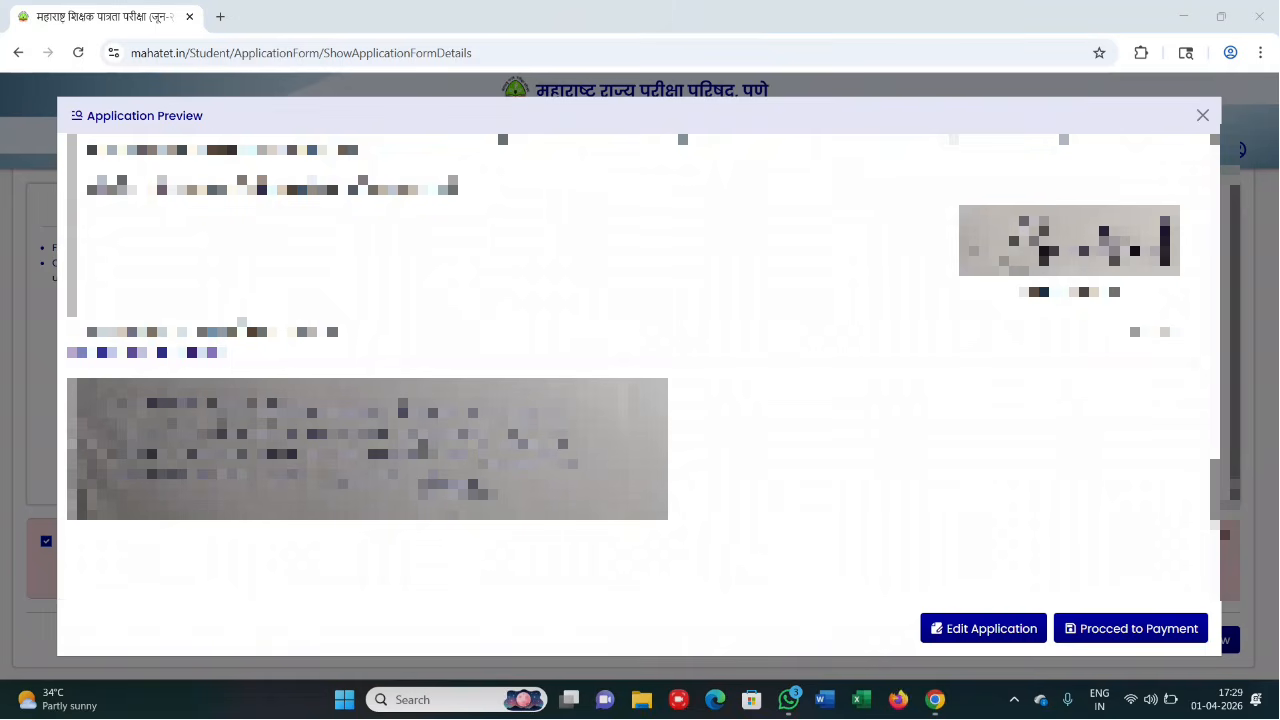
left_click(1107, 630)
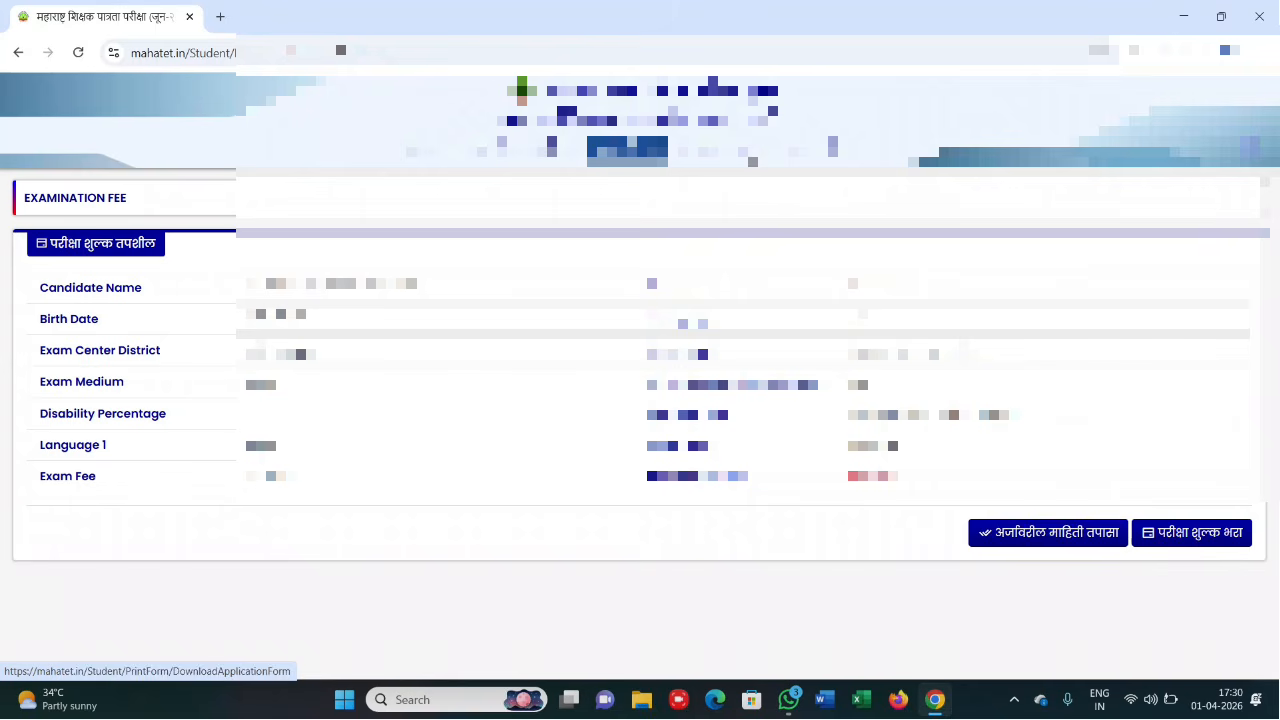
- Start the examination fee payment (परीक्षा शुल्क भरा) and confirm the prompt
left_click(1167, 540)
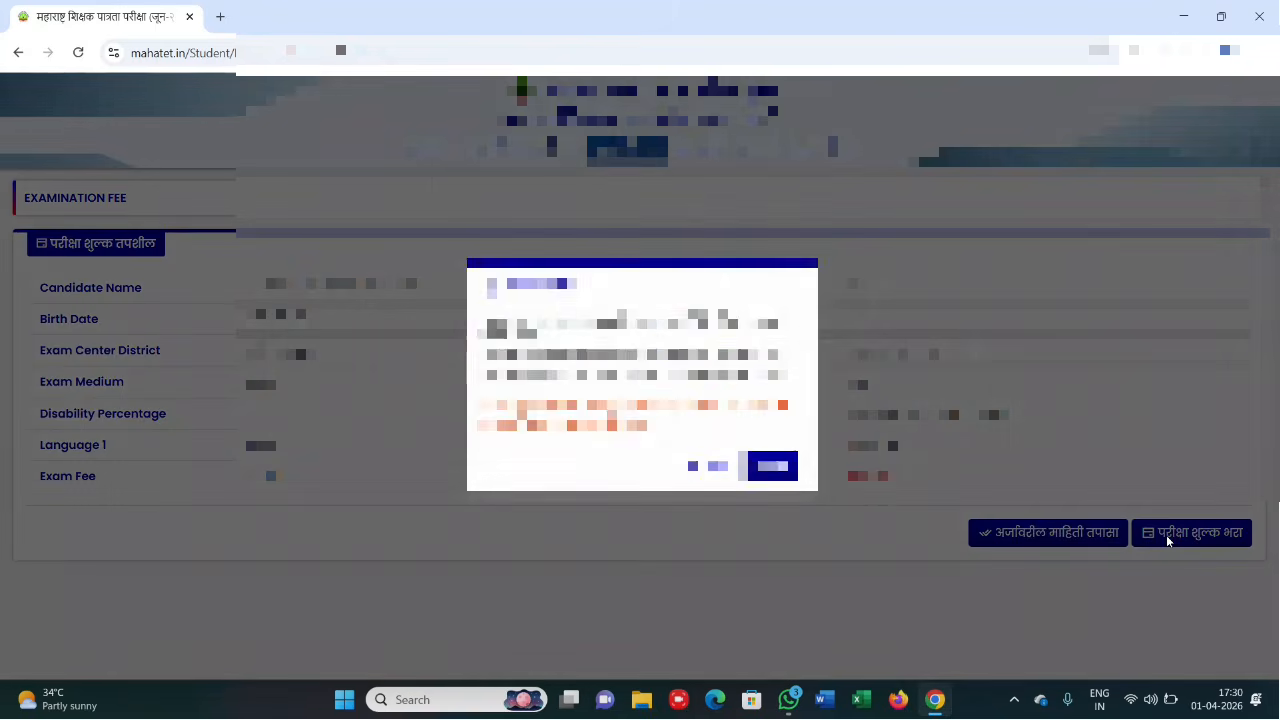
left_click(765, 466)
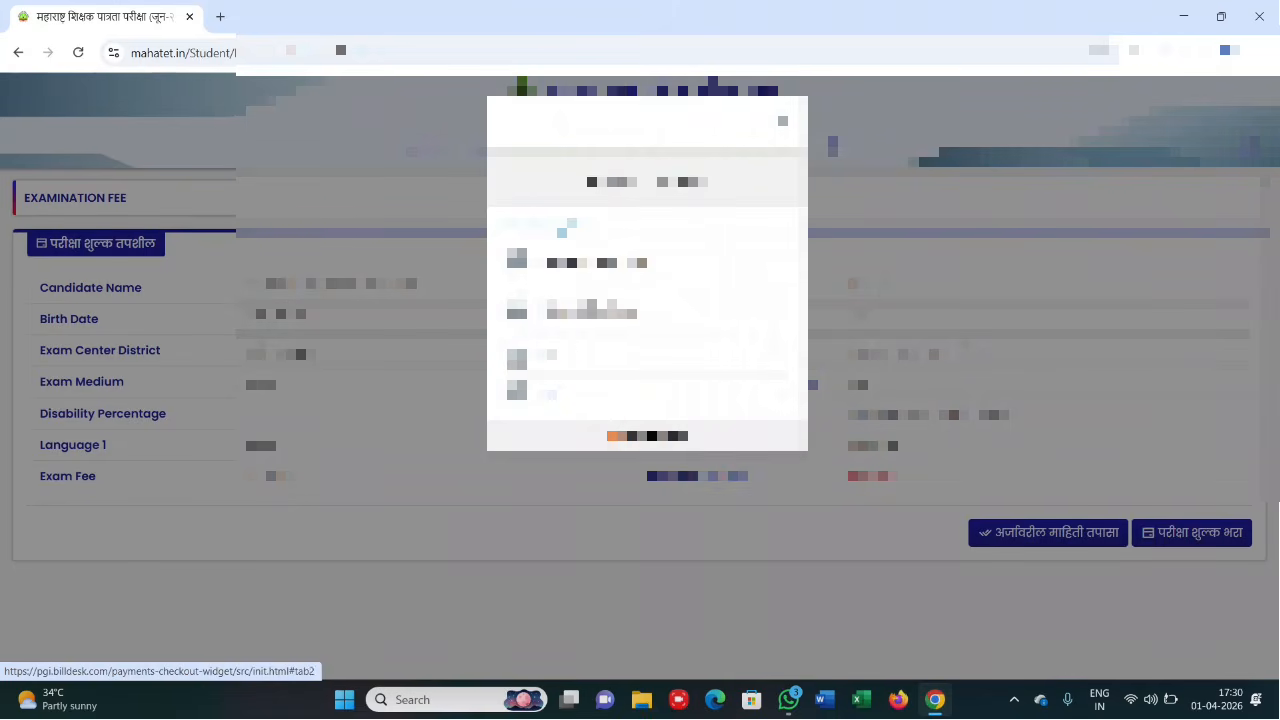
- Pay the ₹700.00 fee in BillDesk by QR, selecting BHIM UPI as the QR type
left_click(549, 397)
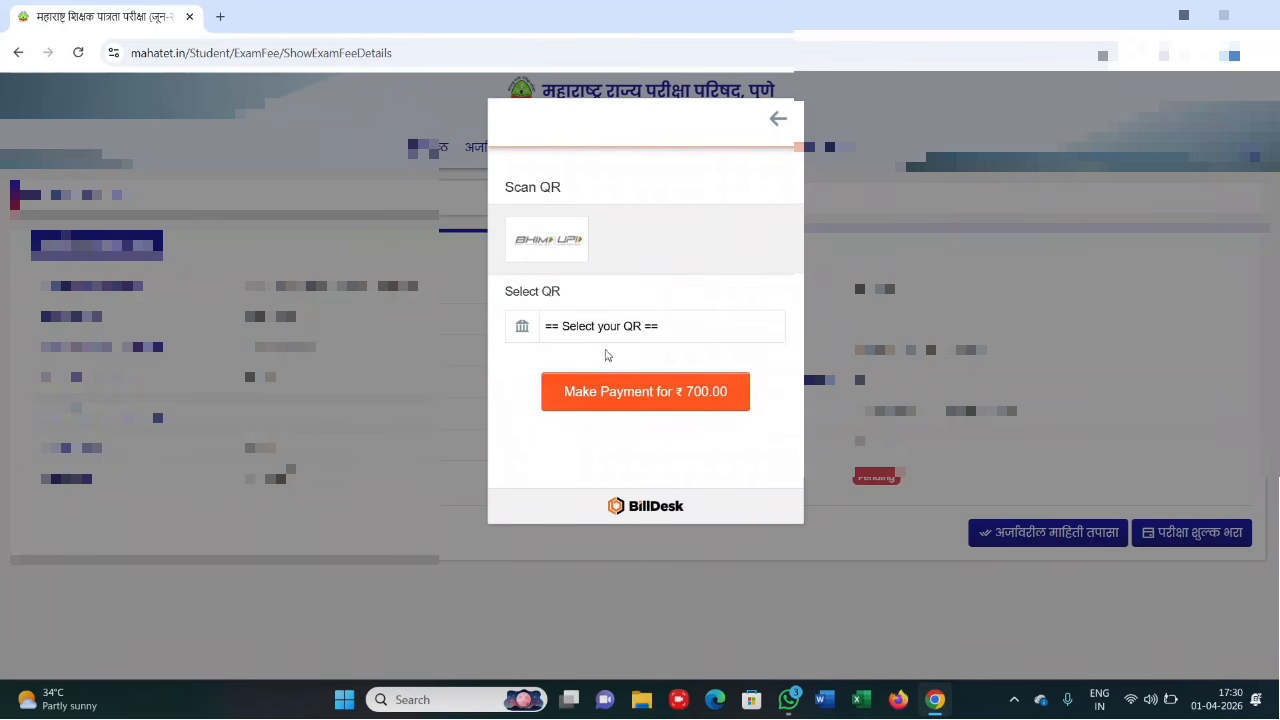
left_click(594, 328)
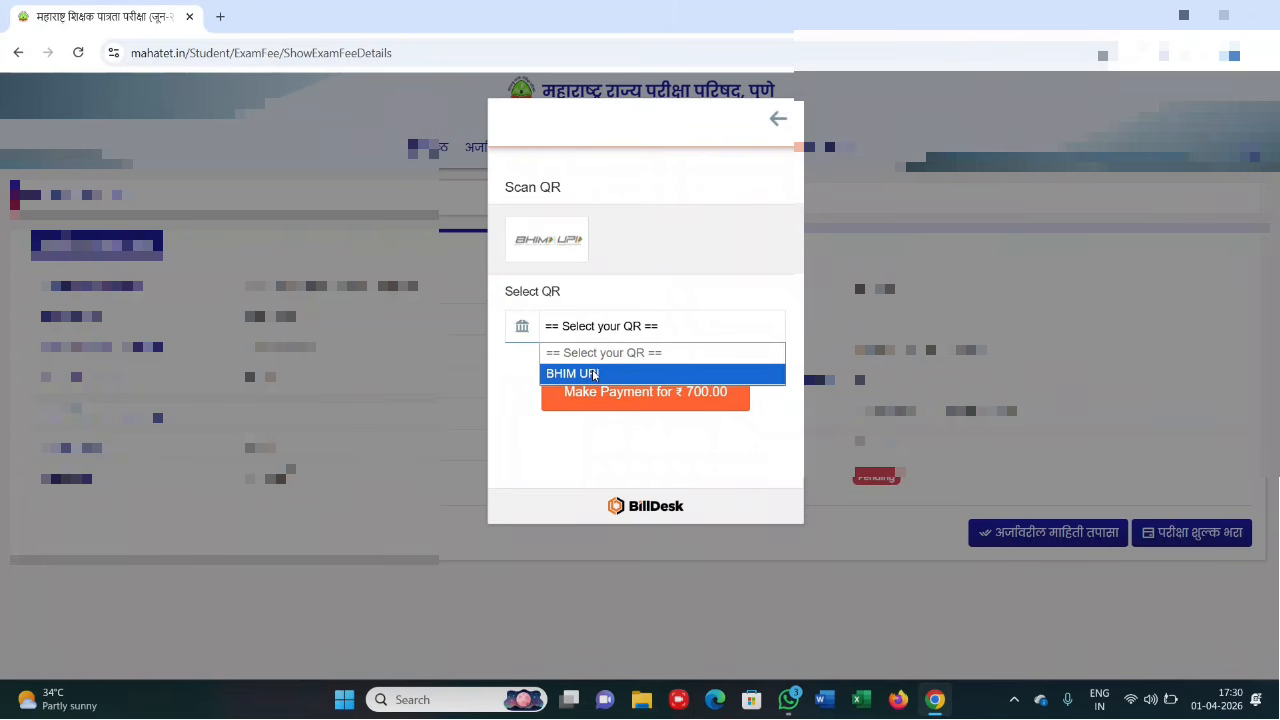
left_click(588, 374)
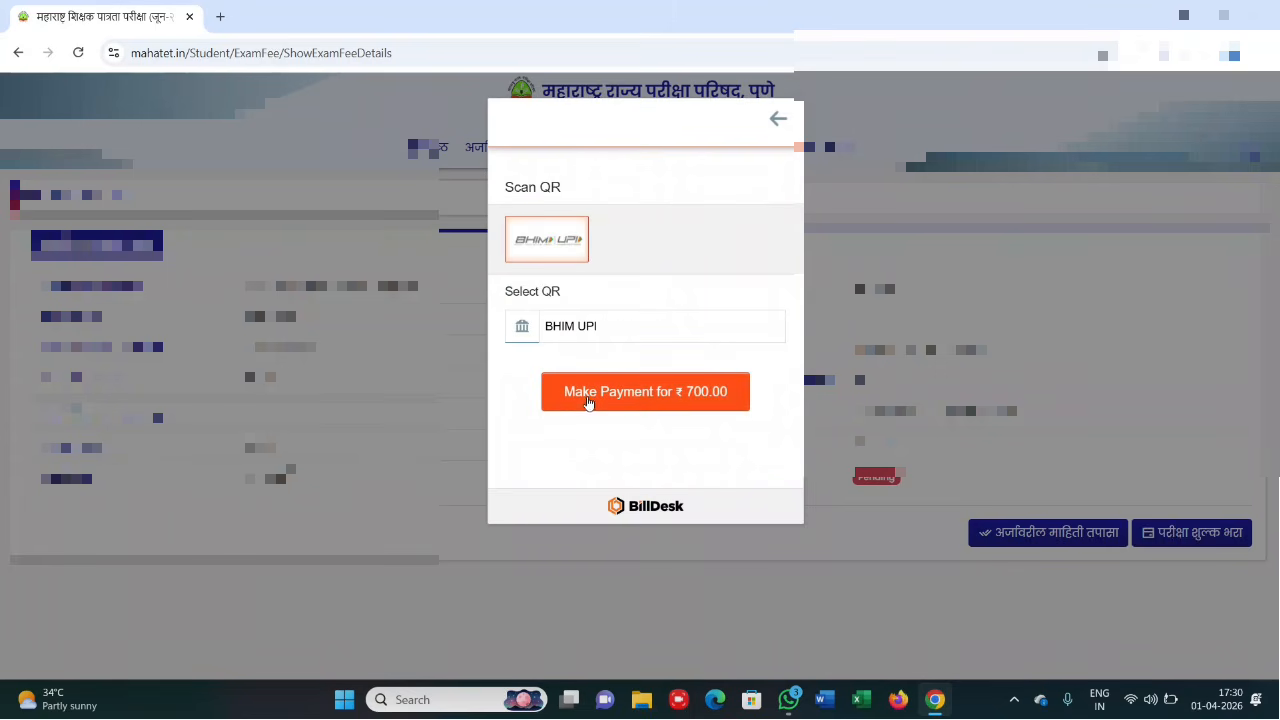
left_click(634, 400)
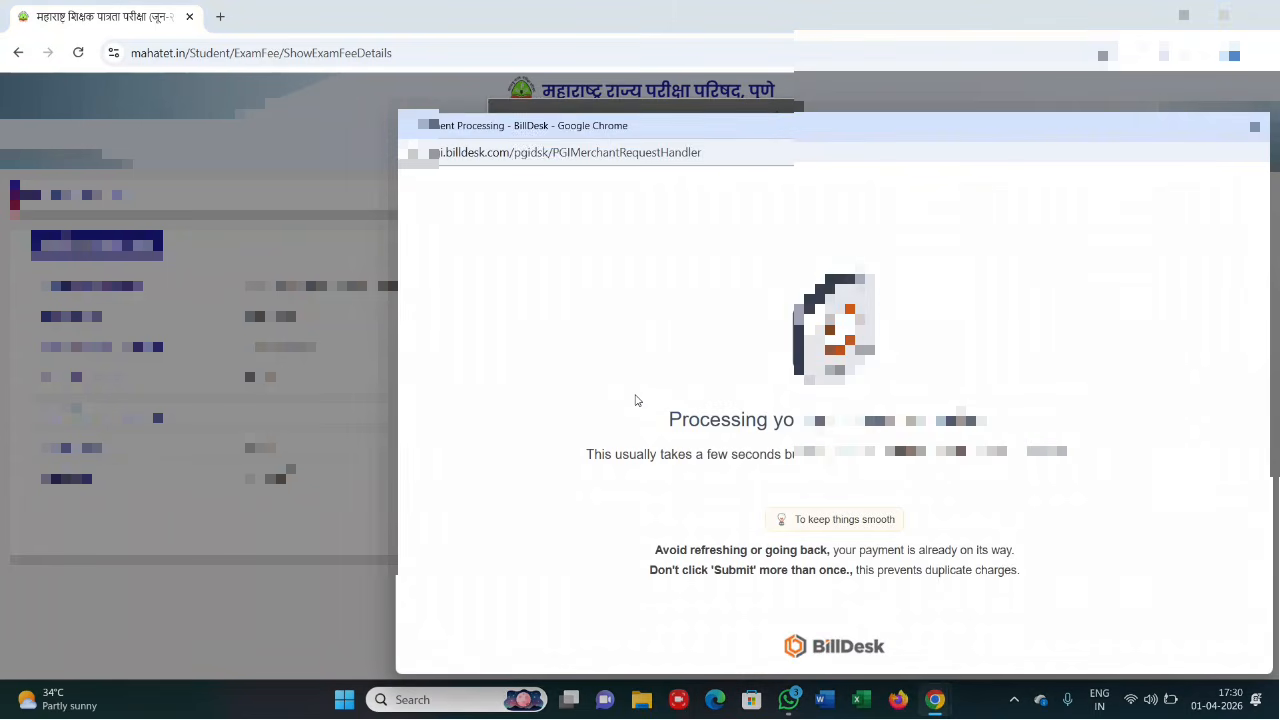